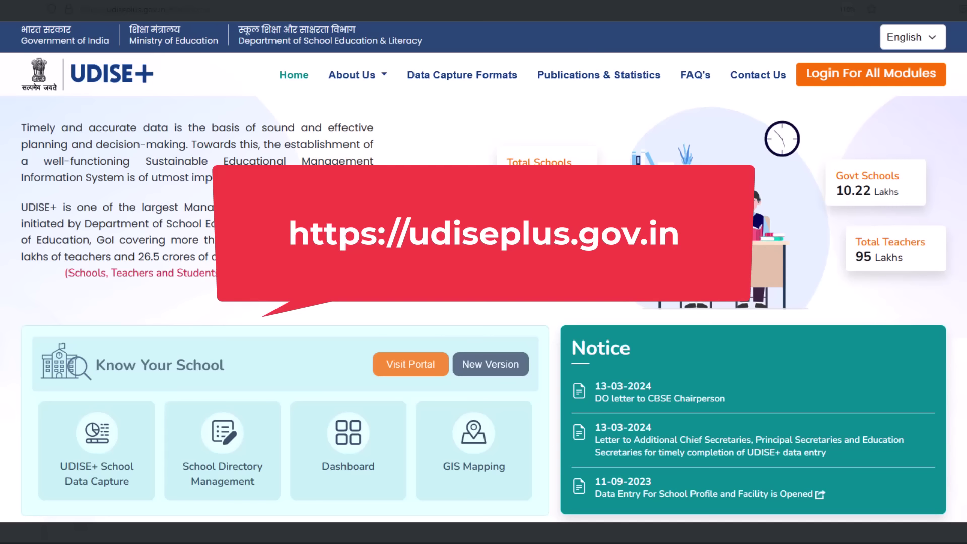
- Open the UDISE+ login page for all modules and highlight the Teacher Module entry
{"action": "left_click", "coordinate": [838, 77]}
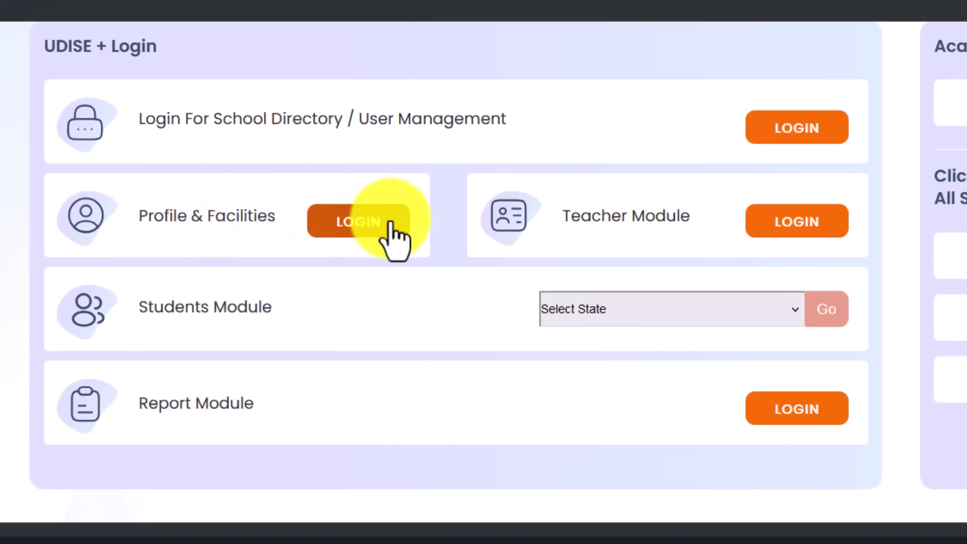
{"action": "left_click_drag", "start_coordinate": [580, 220], "coordinate": [699, 227]}
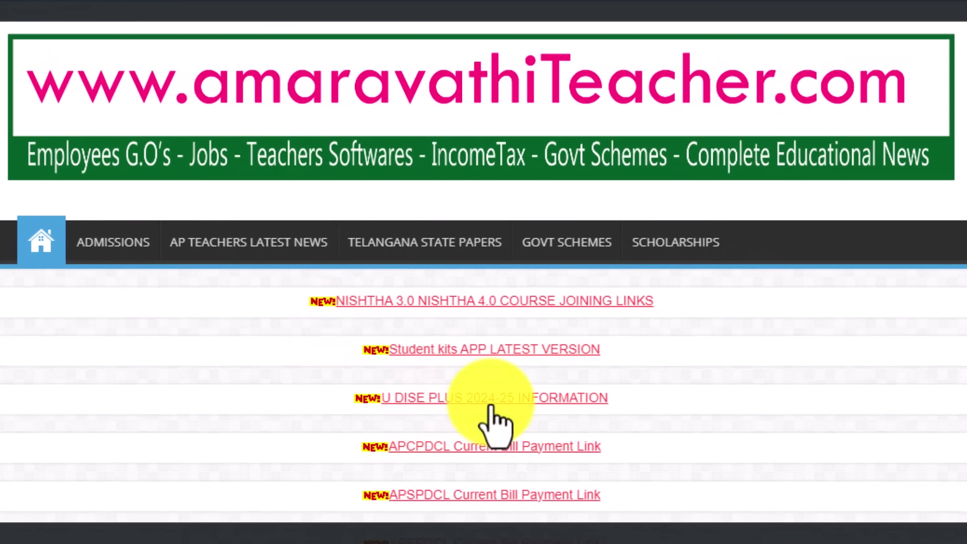
- Open the U DISE PLUS 2024-25 information page on amaravathiTeacher.com and look through its videos, login links and orders
{"action": "left_click", "coordinate": [564, 402]}
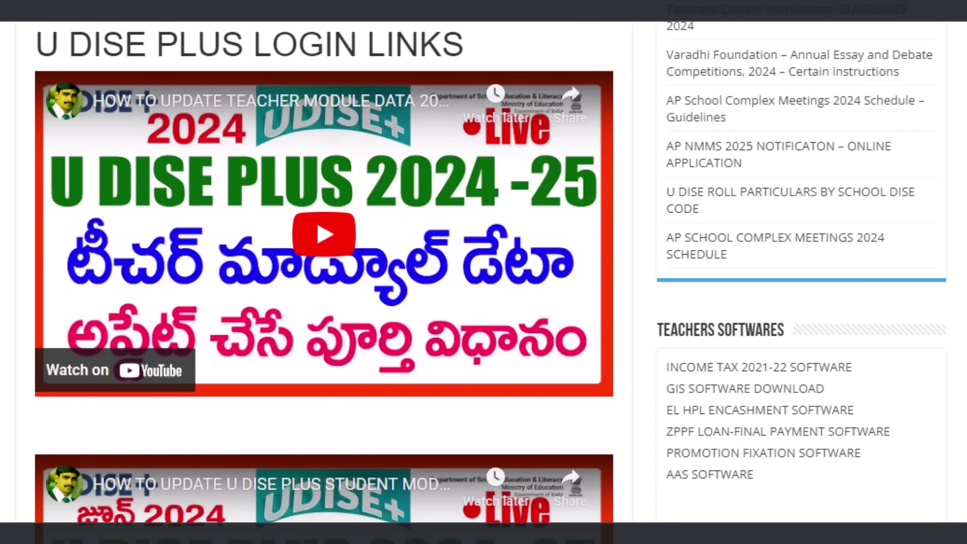
{"action": "scroll", "coordinate": [492, 335], "scroll_direction": "down", "scroll_amount": 5}
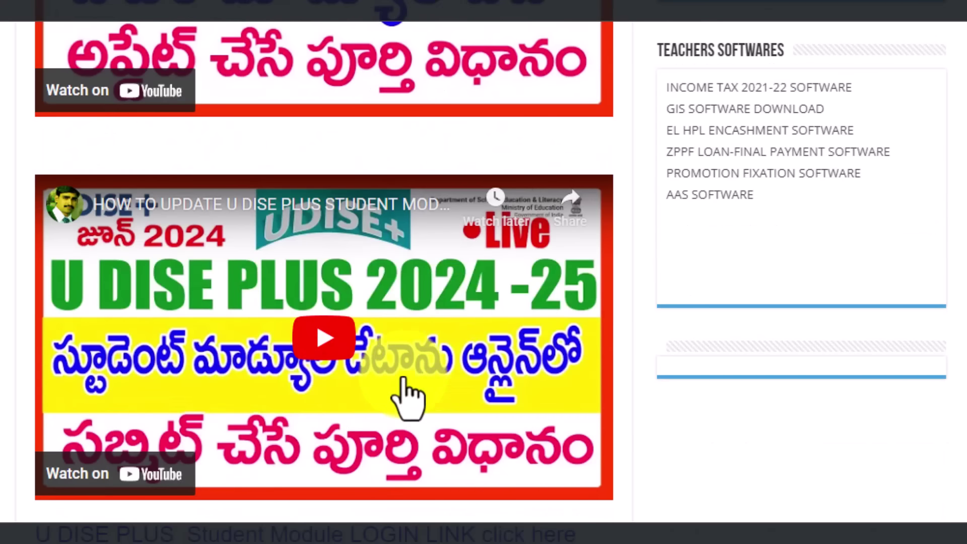
{"action": "scroll", "coordinate": [410, 383], "scroll_direction": "down", "scroll_amount": 16}
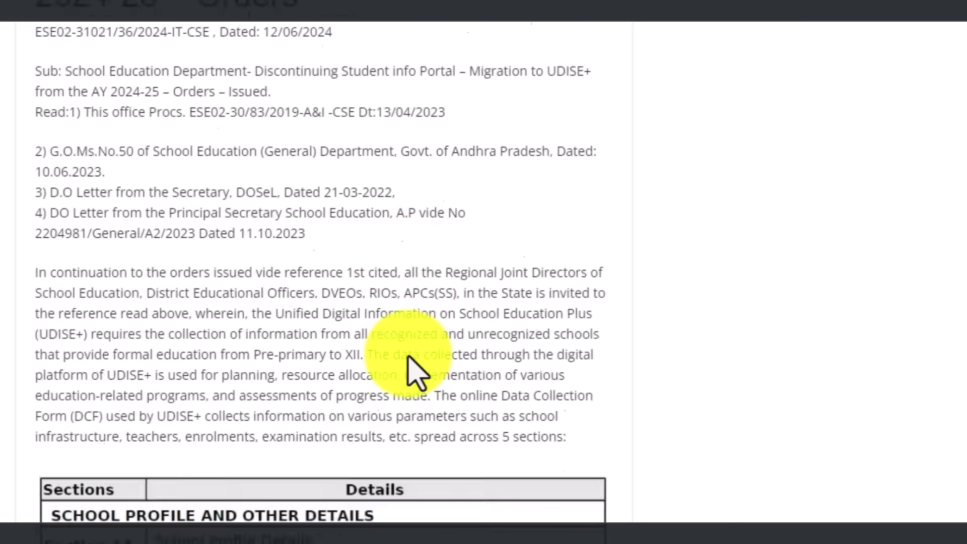
{"action": "scroll", "coordinate": [408, 357], "scroll_direction": "down", "scroll_amount": 4}
{"action": "scroll", "coordinate": [400, 401], "scroll_direction": "up", "scroll_amount": 16}
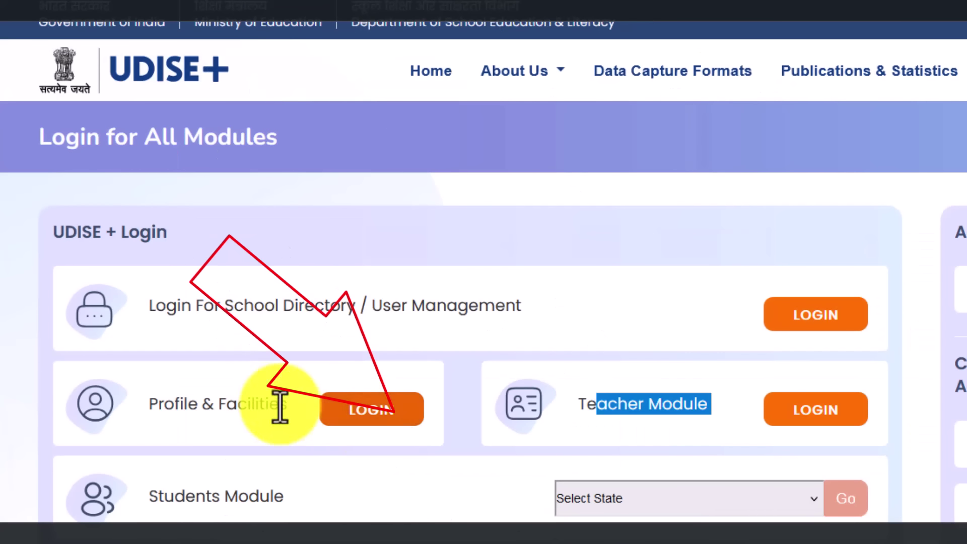
- Go to the Profile & Facilities login on UDISE+ and open the school's Profile & Facility module
{"action": "left_click", "coordinate": [390, 417]}
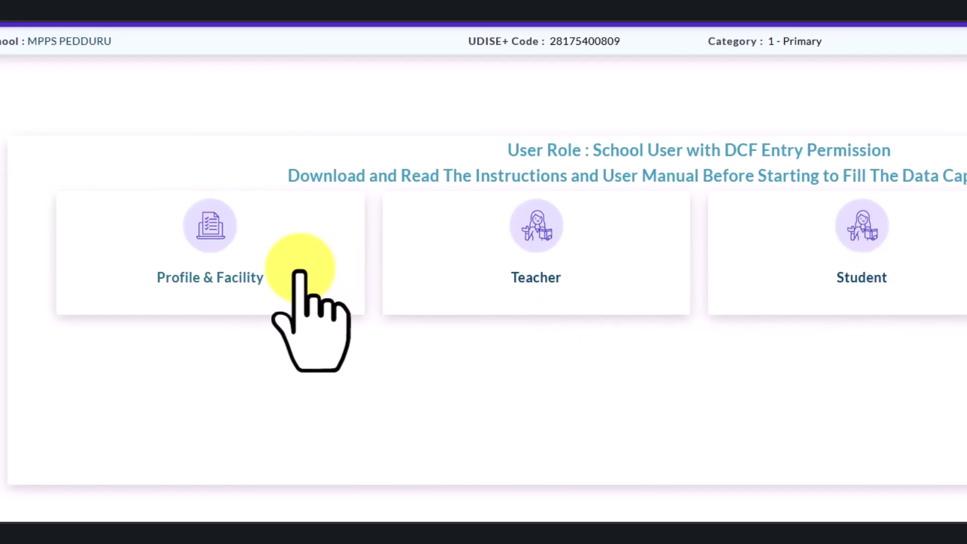
{"action": "left_click", "coordinate": [254, 277]}
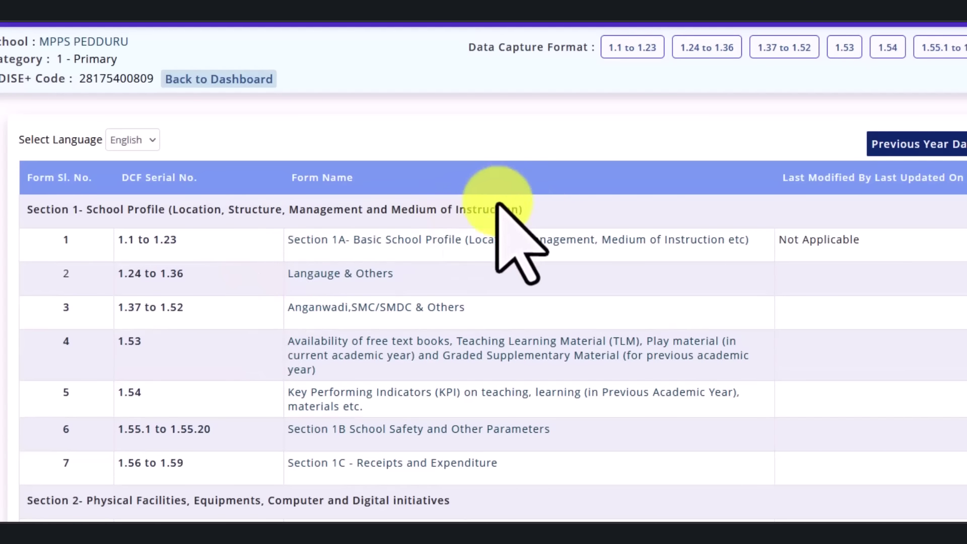
- Examine the forms and DCF serial numbers listed under Section 1 School Profile and Section 2 Physical Facilities
{"action": "scroll", "coordinate": [506, 252], "scroll_direction": "down", "scroll_amount": 2}
{"action": "scroll", "coordinate": [362, 312], "scroll_direction": "down", "scroll_amount": 2}
{"action": "scroll", "coordinate": [204, 275], "scroll_direction": "up", "scroll_amount": 2}
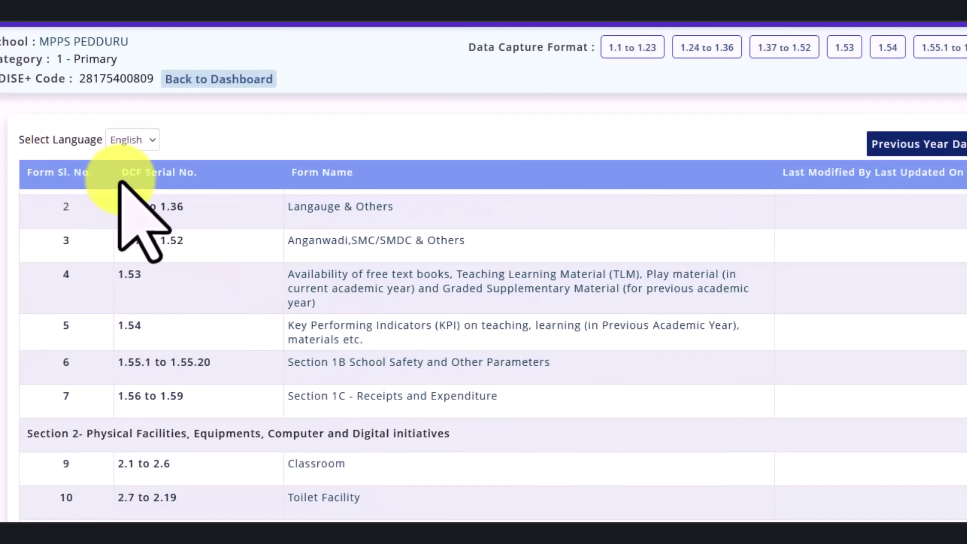
{"action": "scroll", "coordinate": [84, 273], "scroll_direction": "down", "scroll_amount": 1}
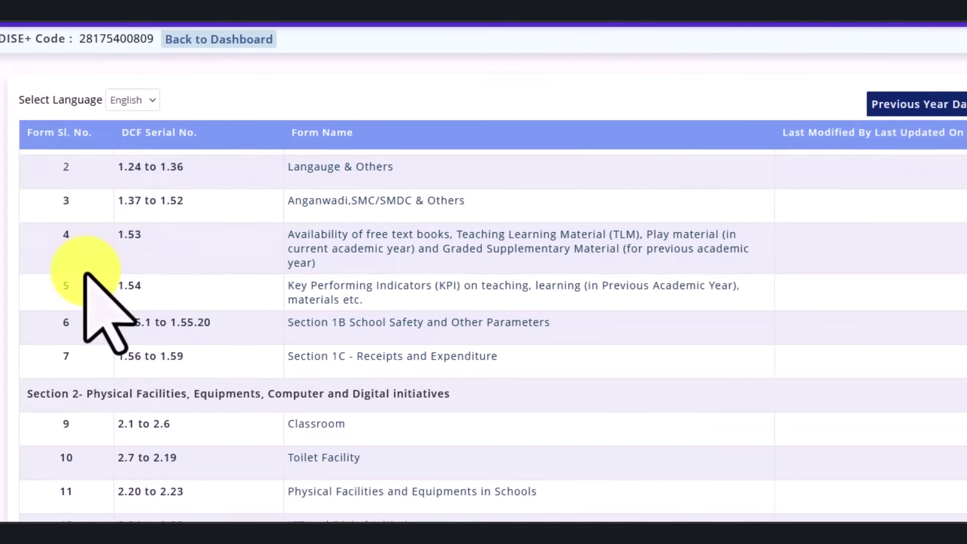
{"action": "scroll", "coordinate": [85, 274], "scroll_direction": "down", "scroll_amount": 1}
{"action": "left_click_drag", "start_coordinate": [85, 373], "coordinate": [22, 398]}
{"action": "scroll", "coordinate": [51, 194], "scroll_direction": "up", "scroll_amount": 2}
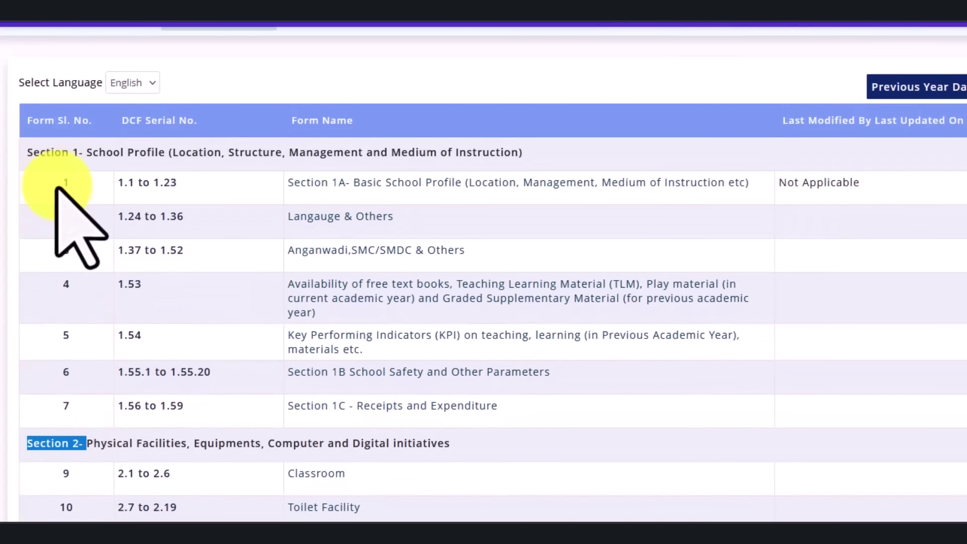
{"action": "left_click_drag", "start_coordinate": [76, 410], "coordinate": [45, 191]}
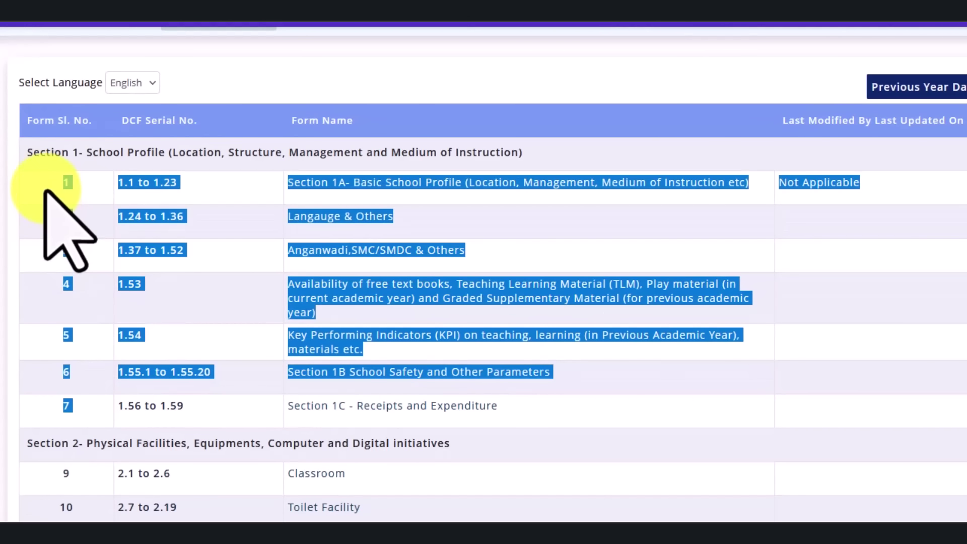
{"action": "scroll", "coordinate": [44, 191], "scroll_direction": "down", "scroll_amount": 2}
{"action": "left_click_drag", "start_coordinate": [54, 398], "coordinate": [66, 507]}
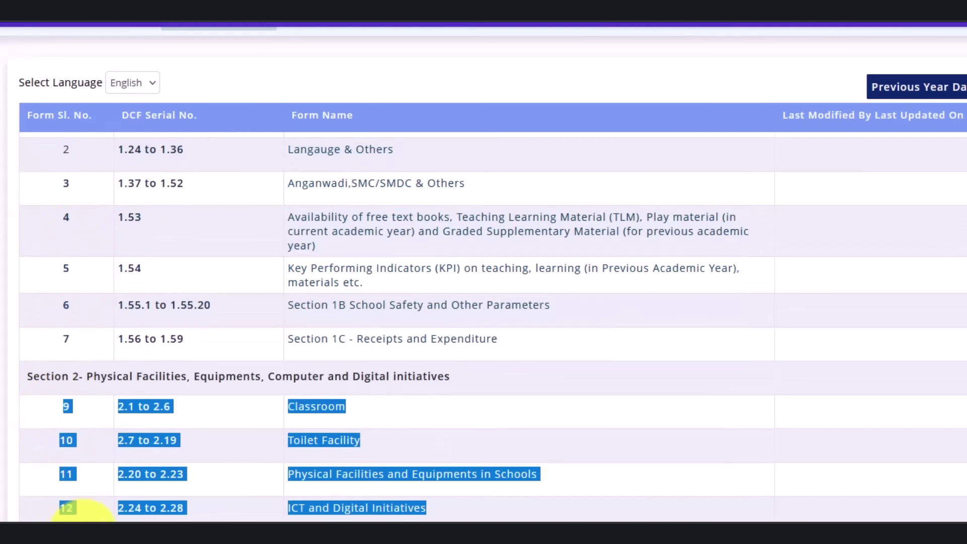
{"action": "scroll", "coordinate": [233, 479], "scroll_direction": "up", "scroll_amount": 4}
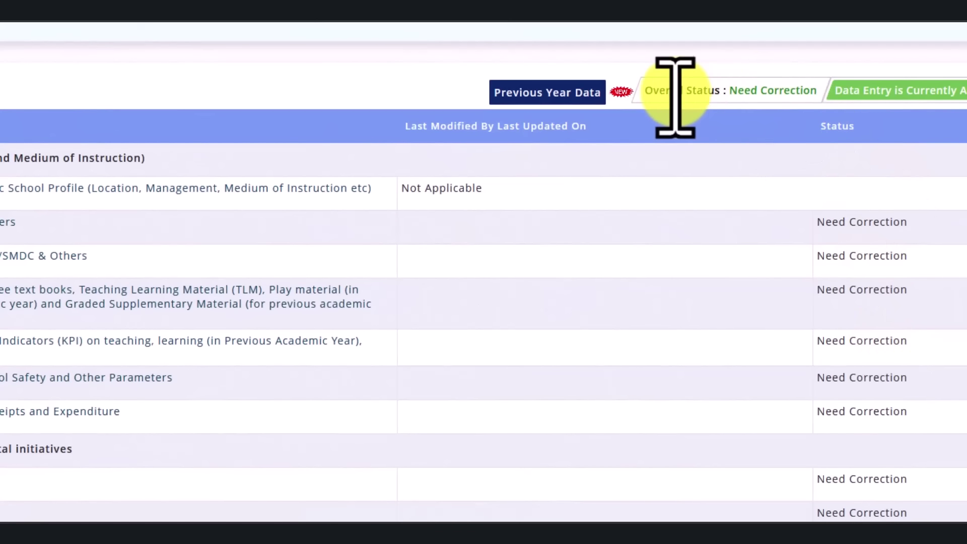
- Check the overall status and the status of each form in the data capture list
{"action": "left_click_drag", "start_coordinate": [728, 94], "coordinate": [818, 98]}
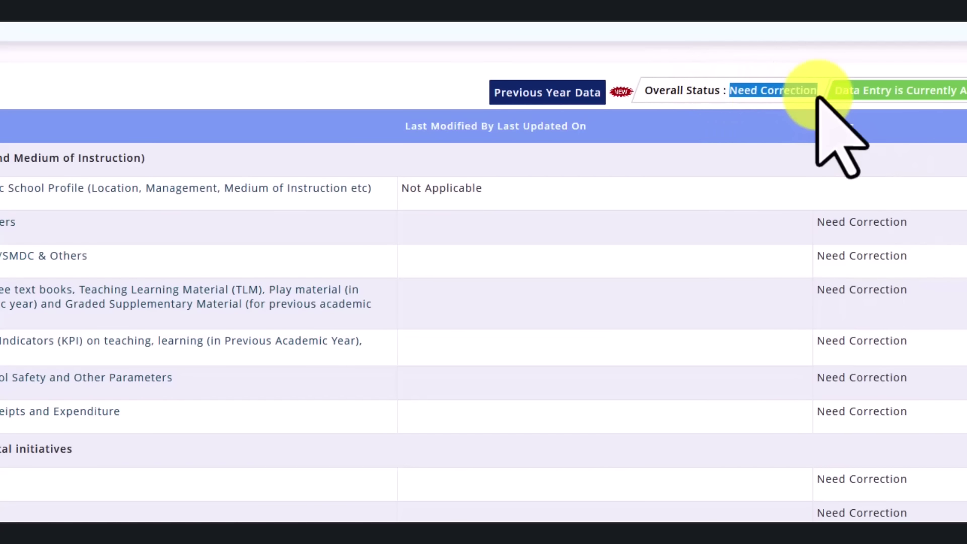
{"action": "scroll", "coordinate": [727, 284], "scroll_direction": "down", "scroll_amount": 1}
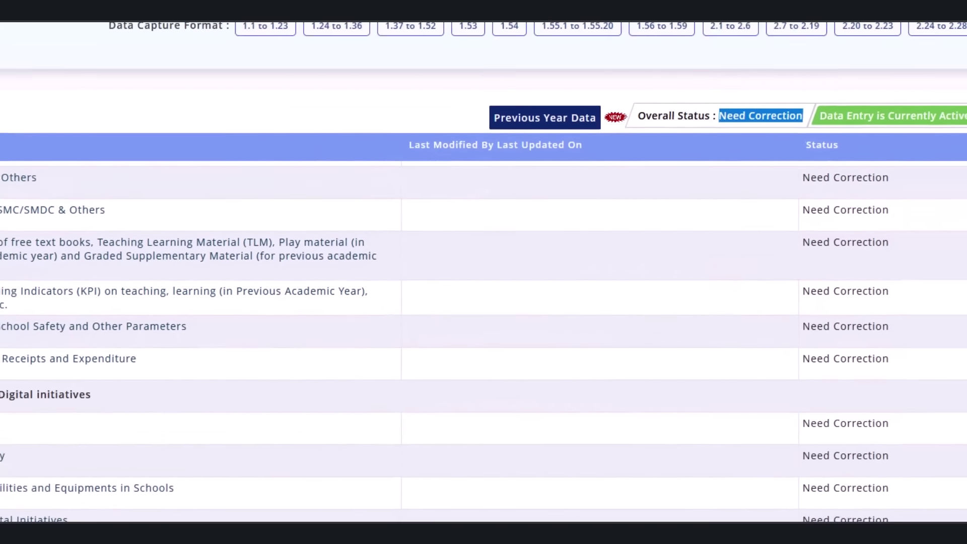
{"action": "scroll", "coordinate": [727, 284], "scroll_direction": "up", "scroll_amount": 2}
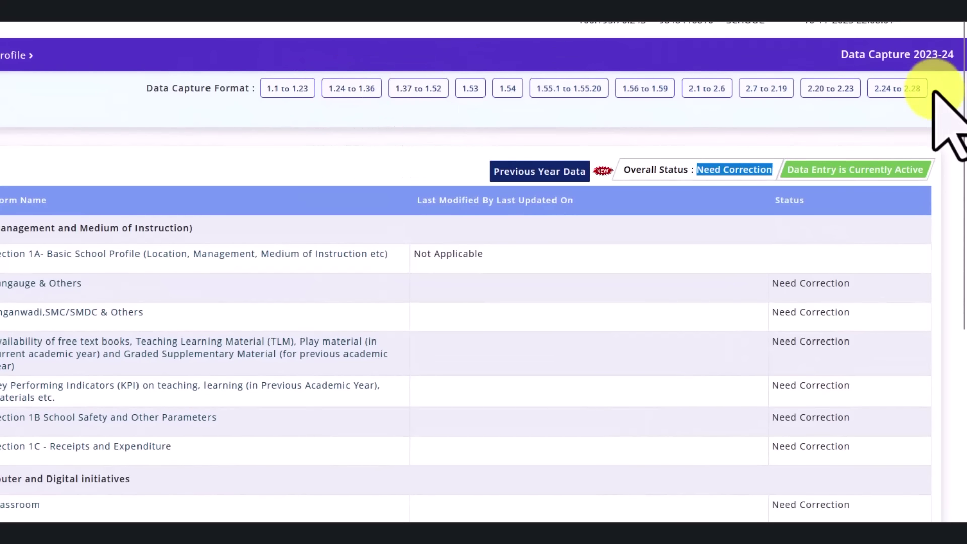
{"action": "scroll", "coordinate": [510, 146], "scroll_direction": "down", "scroll_amount": 5}
{"action": "scroll", "coordinate": [733, 204], "scroll_direction": "up", "scroll_amount": 5}
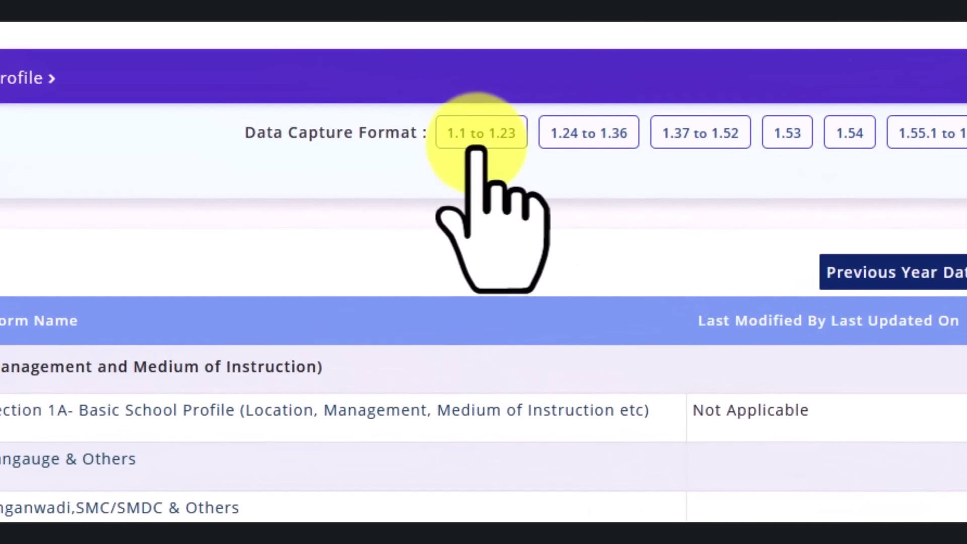
- Open data capture format 1.1 to 1.23 and review the basic school profile through the medium of instruction entries
{"action": "left_click", "coordinate": [476, 148]}
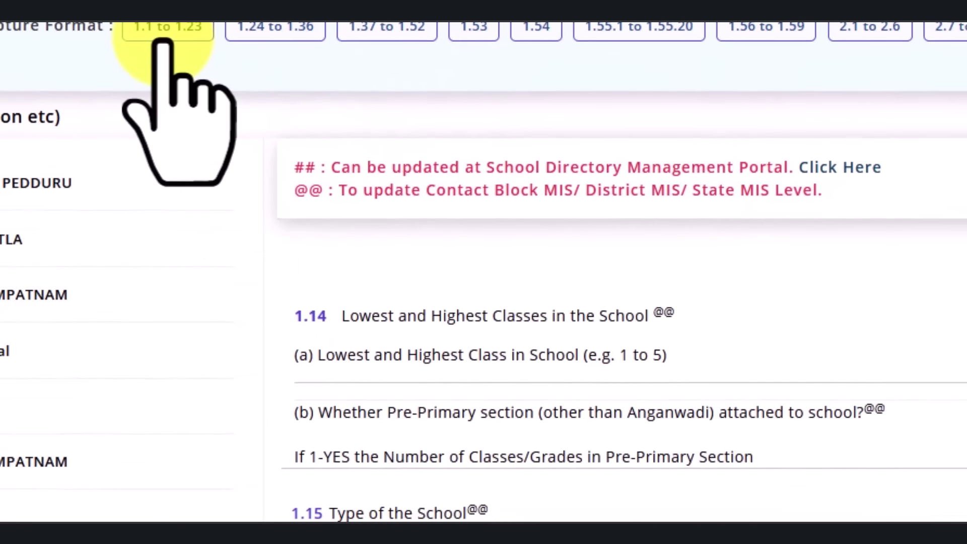
{"action": "scroll", "coordinate": [11, 232], "scroll_direction": "down", "scroll_amount": 4}
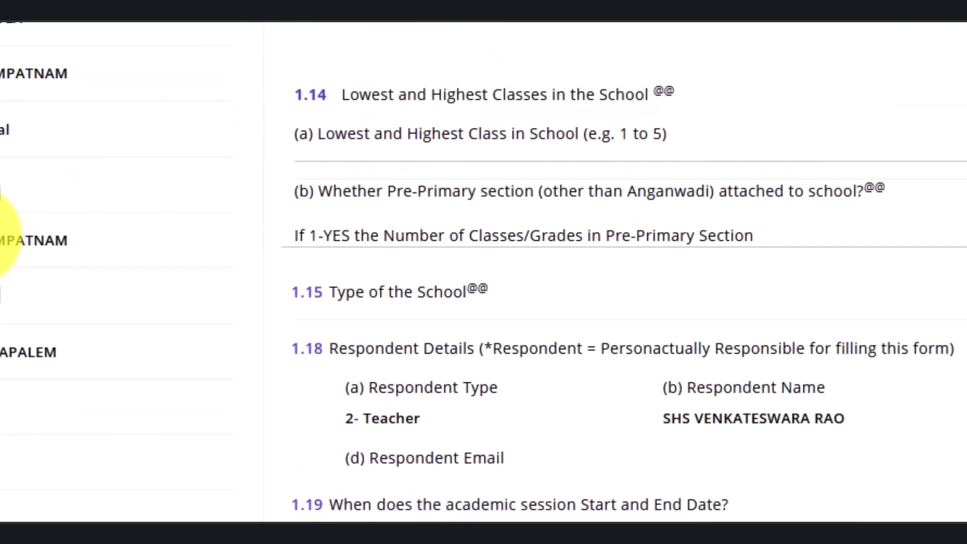
{"action": "scroll", "coordinate": [5, 237], "scroll_direction": "down", "scroll_amount": 8}
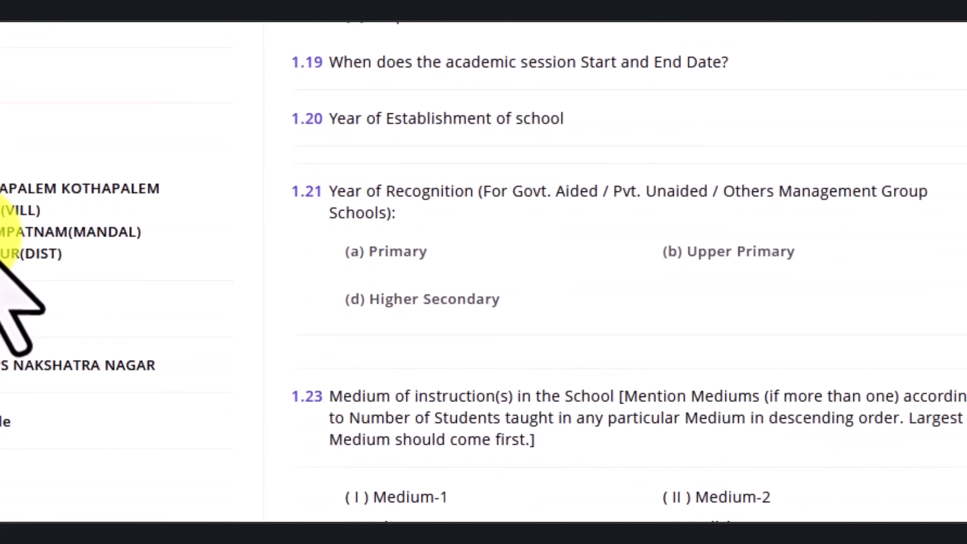
{"action": "scroll", "coordinate": [2, 254], "scroll_direction": "down", "scroll_amount": 8}
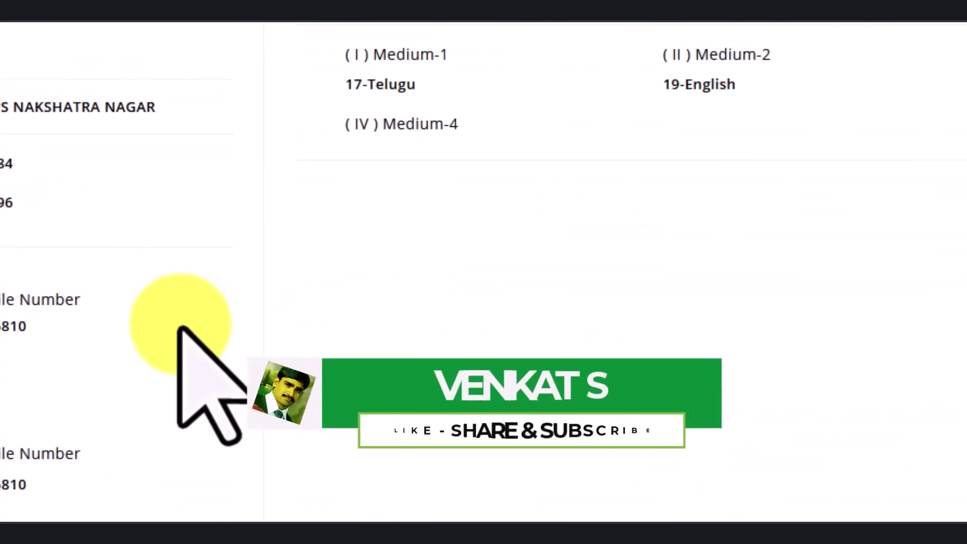
{"action": "scroll", "coordinate": [177, 352], "scroll_direction": "up", "scroll_amount": 14}
{"action": "scroll", "coordinate": [172, 343], "scroll_direction": "down", "scroll_amount": 12}
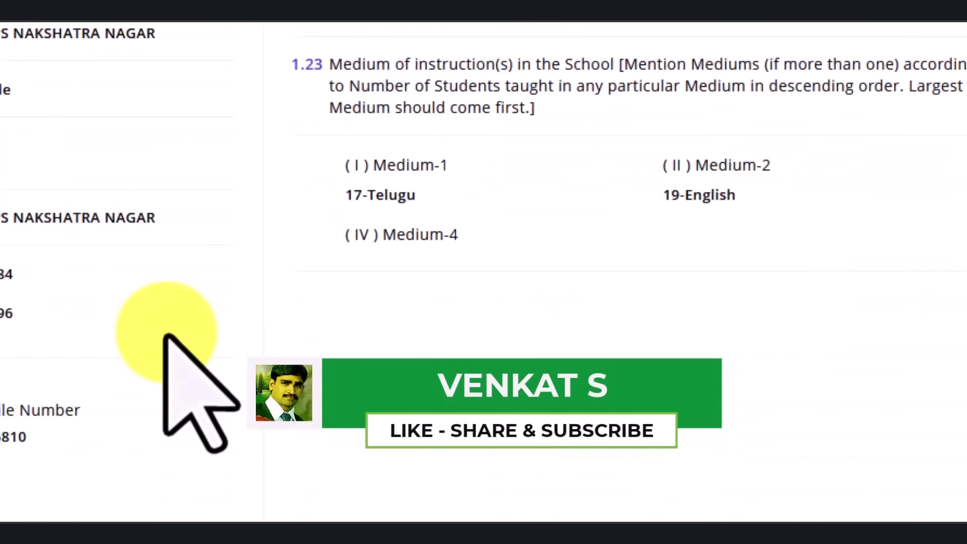
{"action": "scroll", "coordinate": [166, 336], "scroll_direction": "up", "scroll_amount": 15}
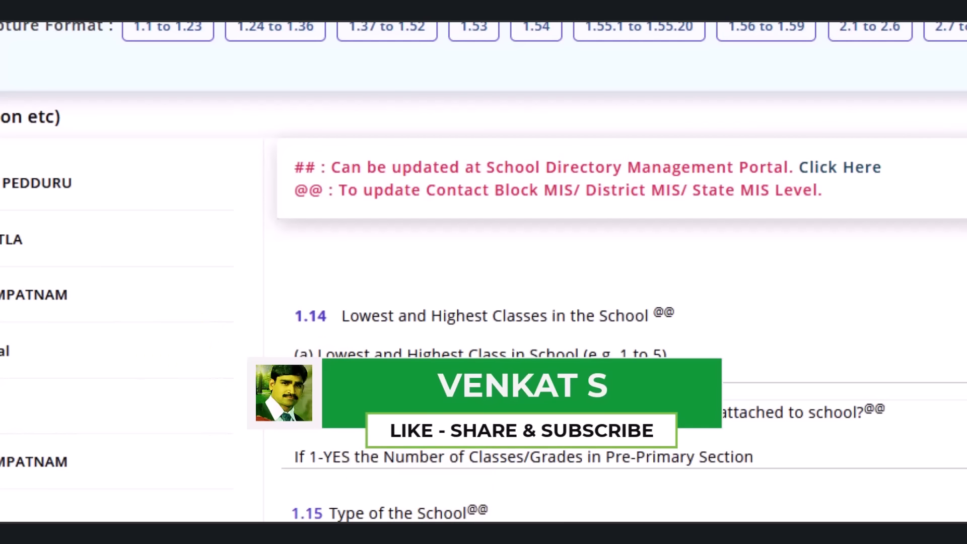
{"action": "scroll", "coordinate": [660, 393], "scroll_direction": "down", "scroll_amount": 5}
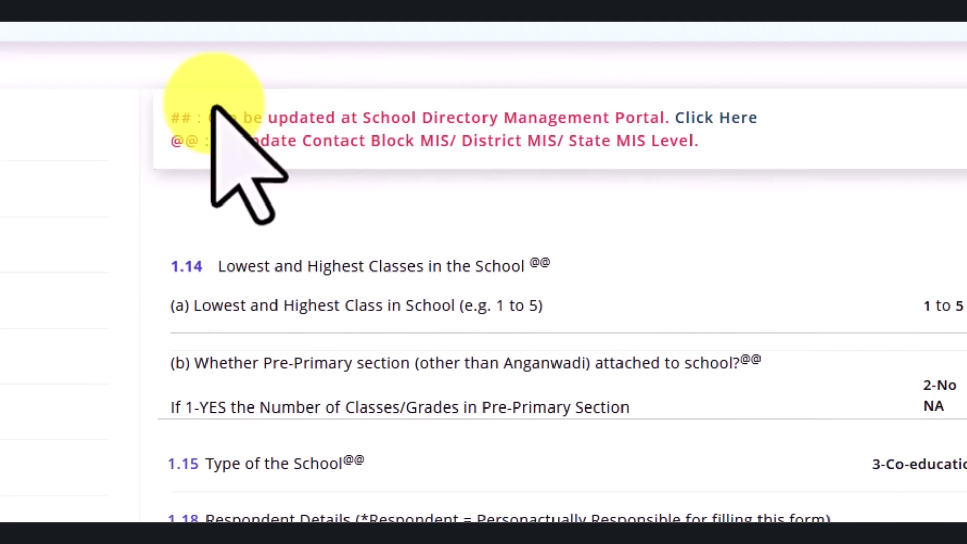
- Follow the note's link to the School Directory Management portal and open the school's contact details for editing
{"action": "left_click_drag", "start_coordinate": [216, 117], "coordinate": [606, 132]}
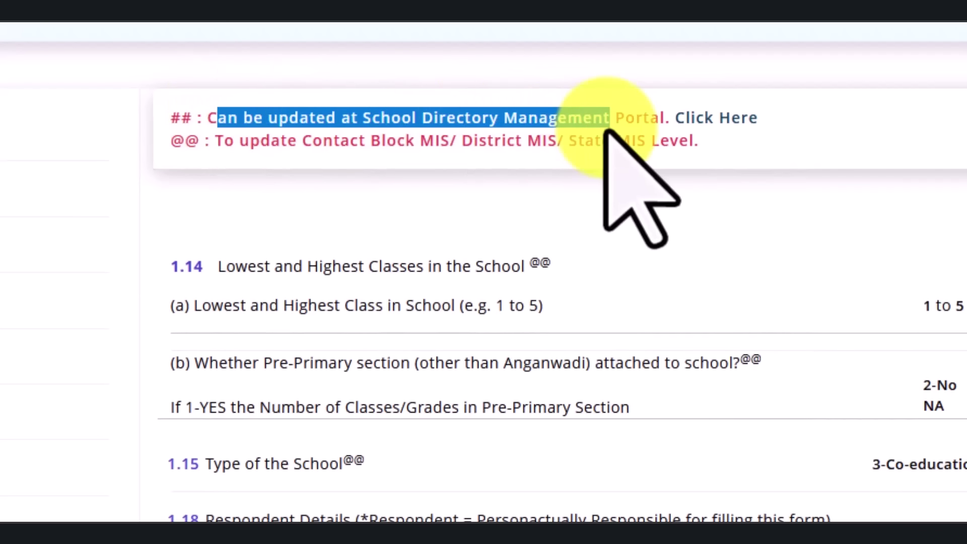
{"action": "left_click", "coordinate": [732, 128]}
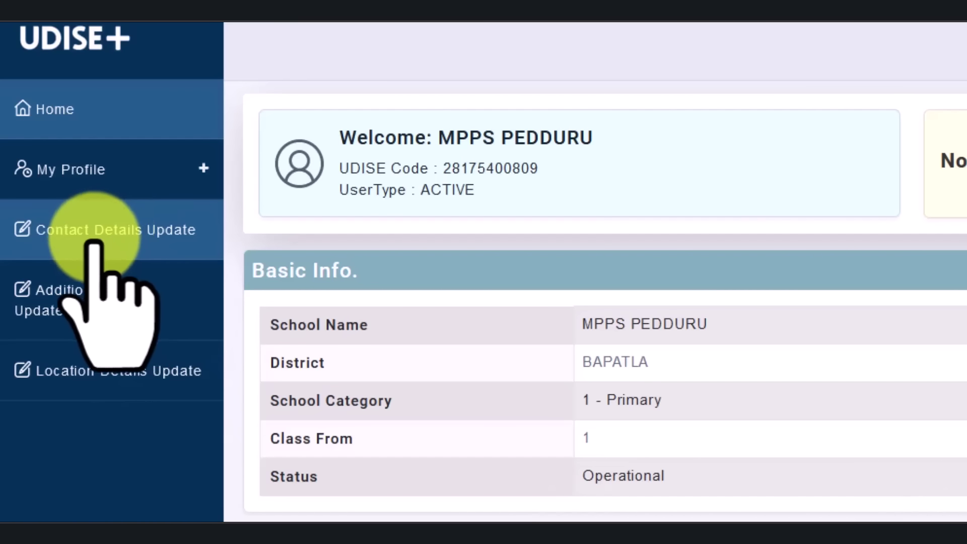
{"action": "left_click", "coordinate": [142, 243]}
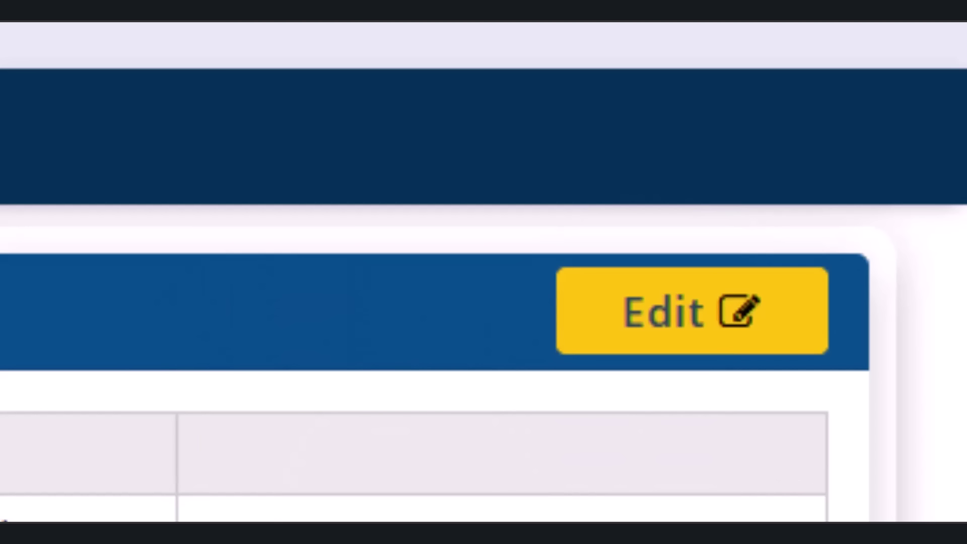
{"action": "left_click", "coordinate": [679, 312]}
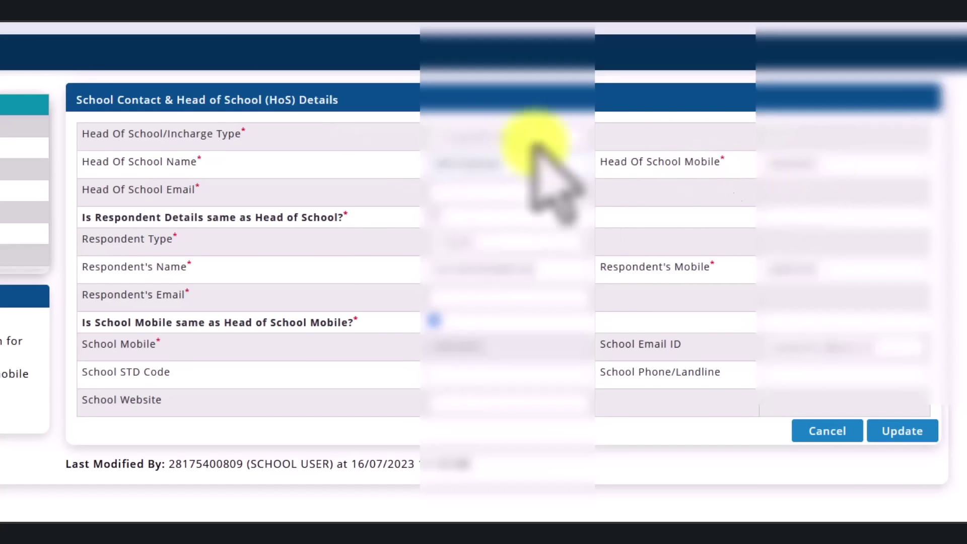
- Review the Respondent Type and Head Of School/Incharge Type options in the contact details, and leave the form without saving
{"action": "left_click_drag", "start_coordinate": [108, 217], "coordinate": [241, 227]}
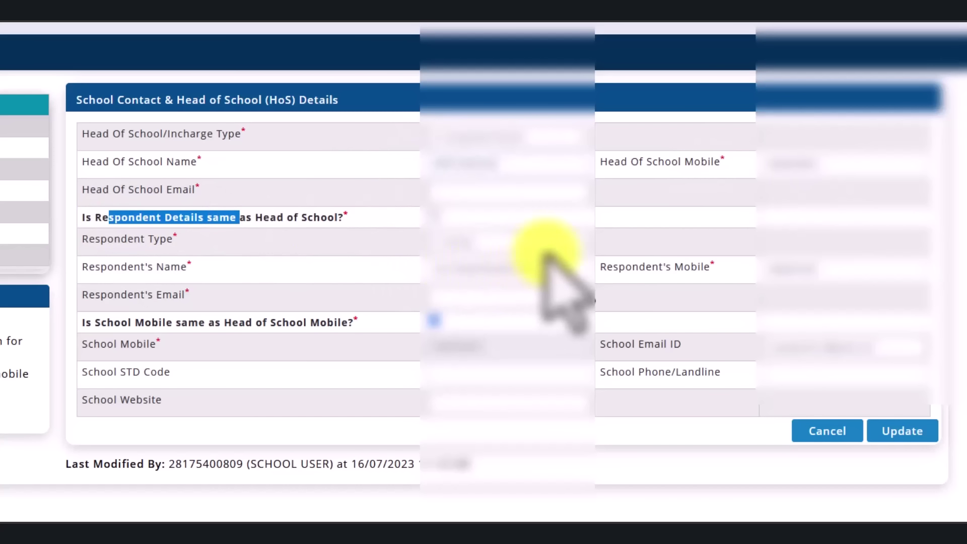
{"action": "left_click", "coordinate": [527, 238]}
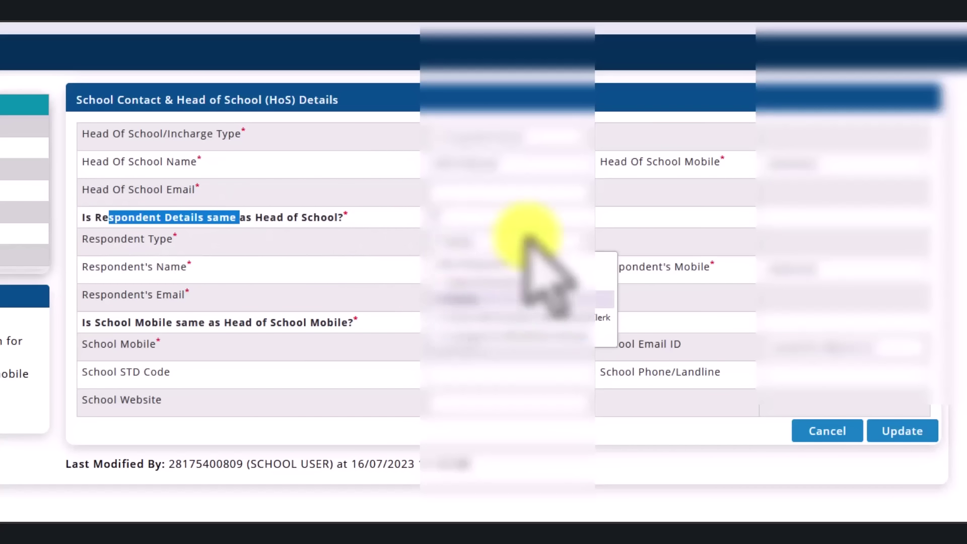
{"action": "left_click", "coordinate": [526, 238]}
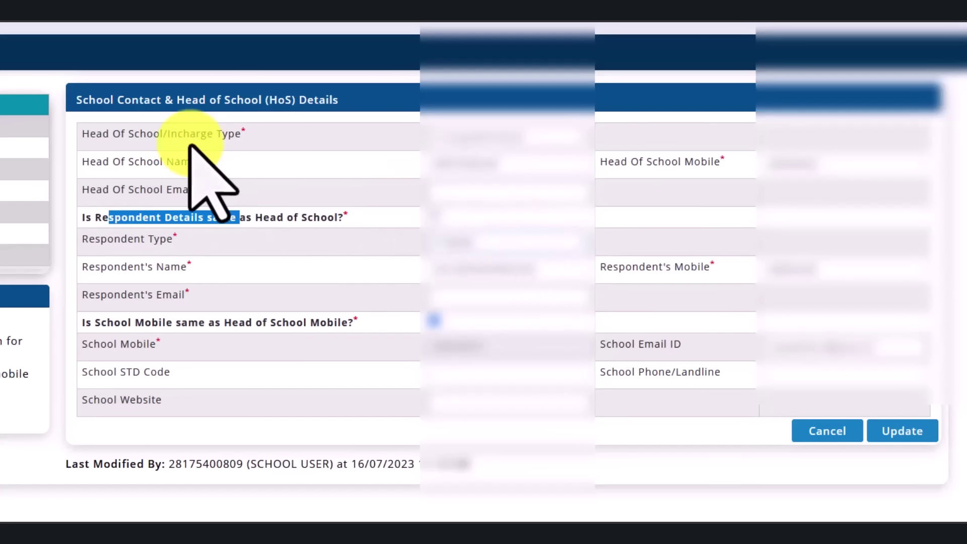
{"action": "left_click", "coordinate": [467, 138]}
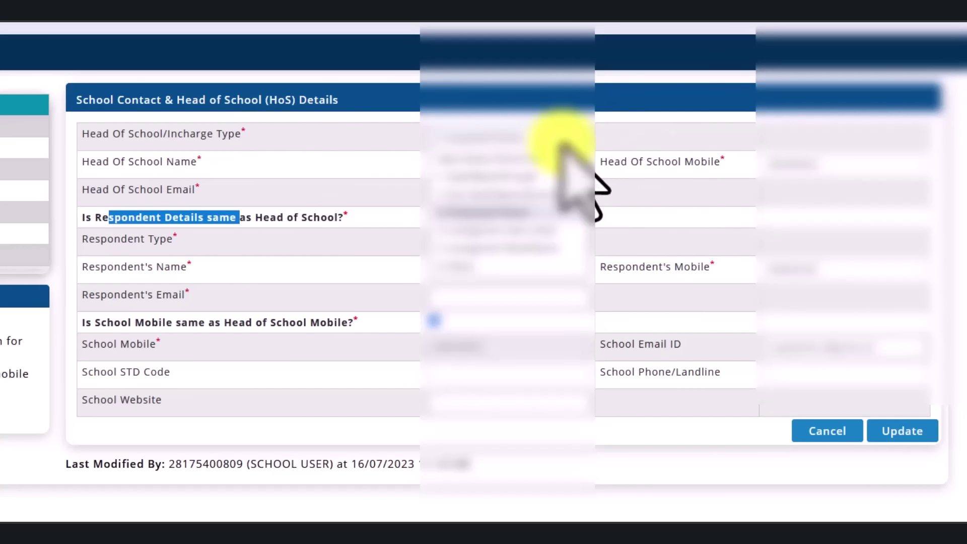
{"action": "left_click", "coordinate": [398, 125]}
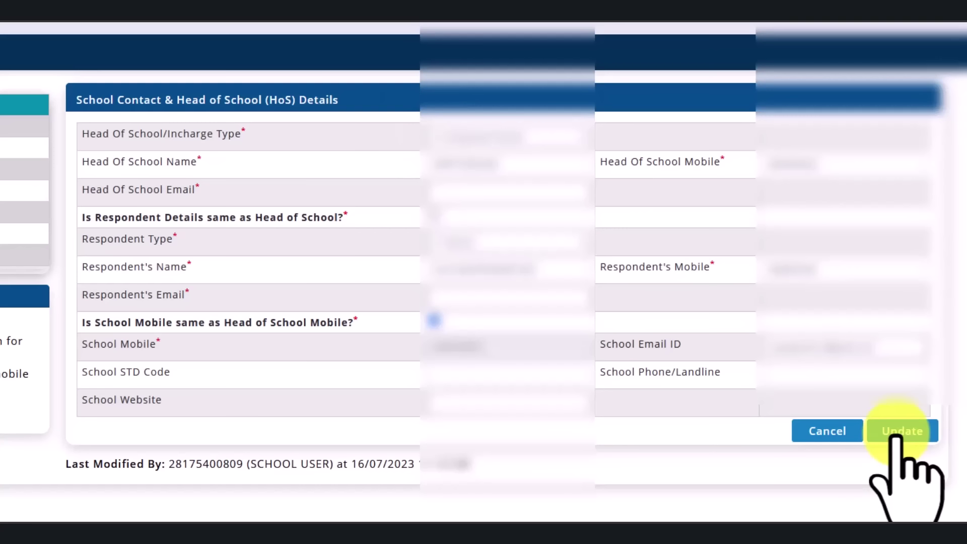
{"action": "left_click", "coordinate": [833, 432]}
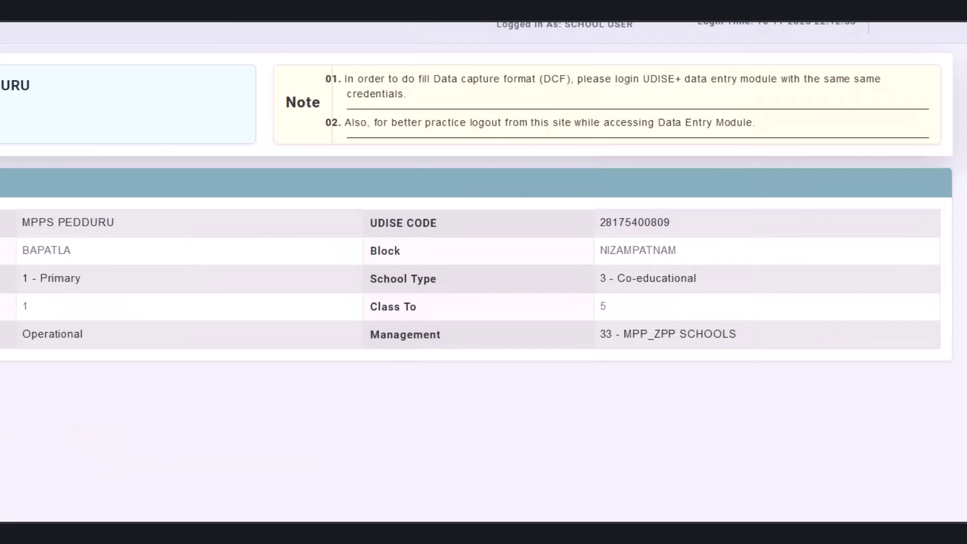
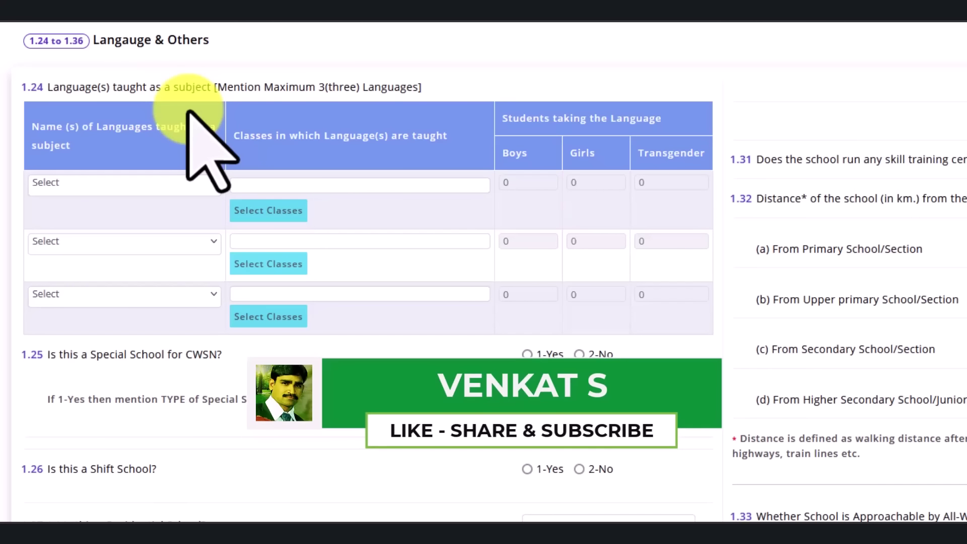
- Set 17-Telugu as the first language taught as a subject in 1.24, taught in classes 1 to 5
{"action": "left_click", "coordinate": [199, 183]}
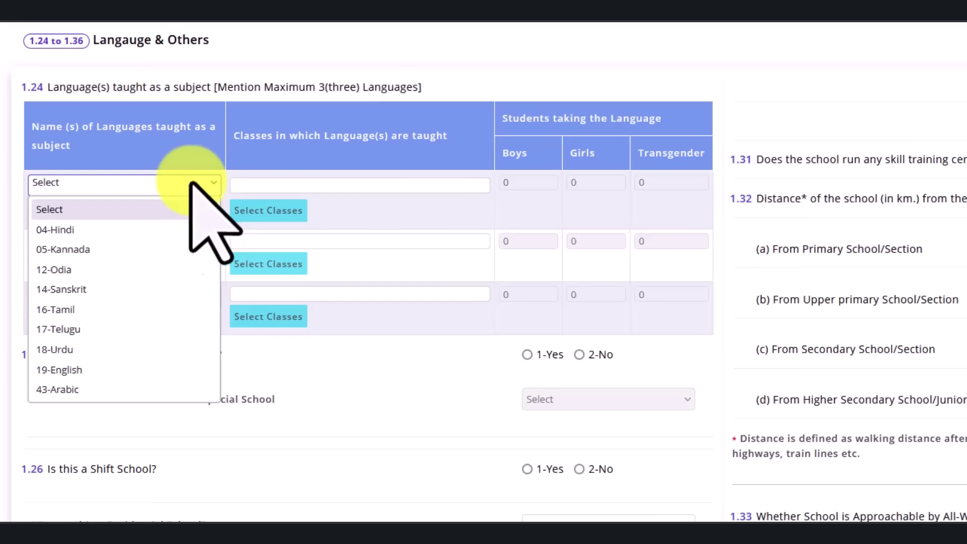
{"action": "left_click", "coordinate": [162, 328]}
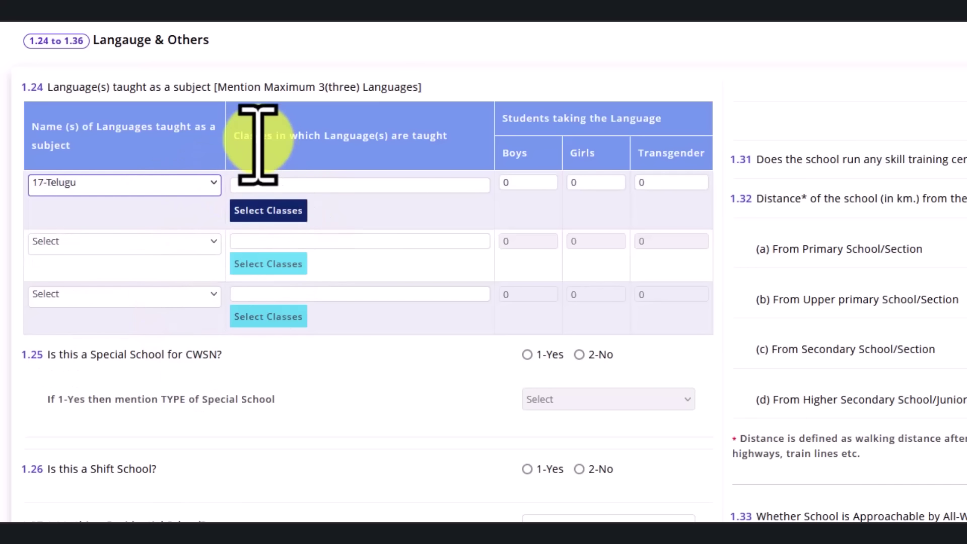
{"action": "left_click", "coordinate": [300, 207]}
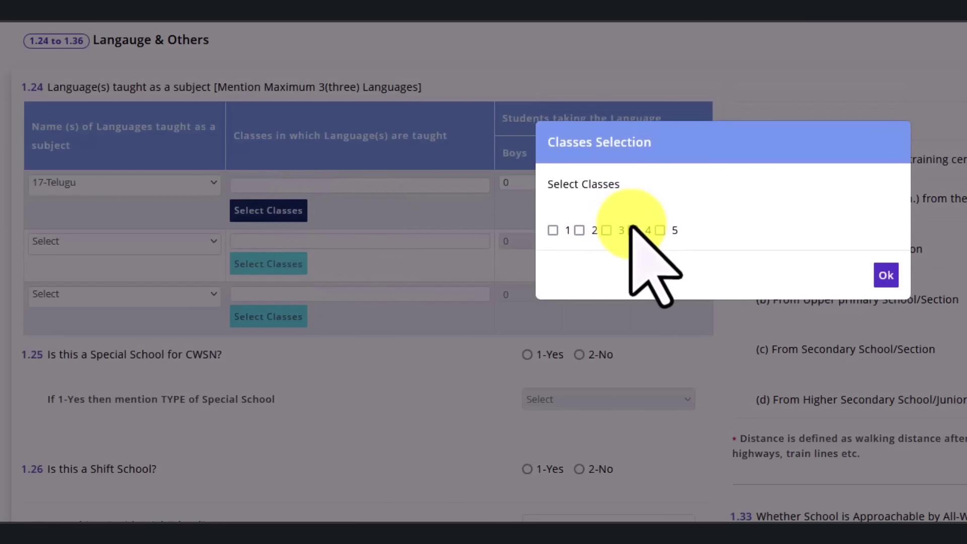
{"action": "left_click", "coordinate": [553, 230]}
{"action": "left_click", "coordinate": [579, 230]}
{"action": "left_click", "coordinate": [606, 230]}
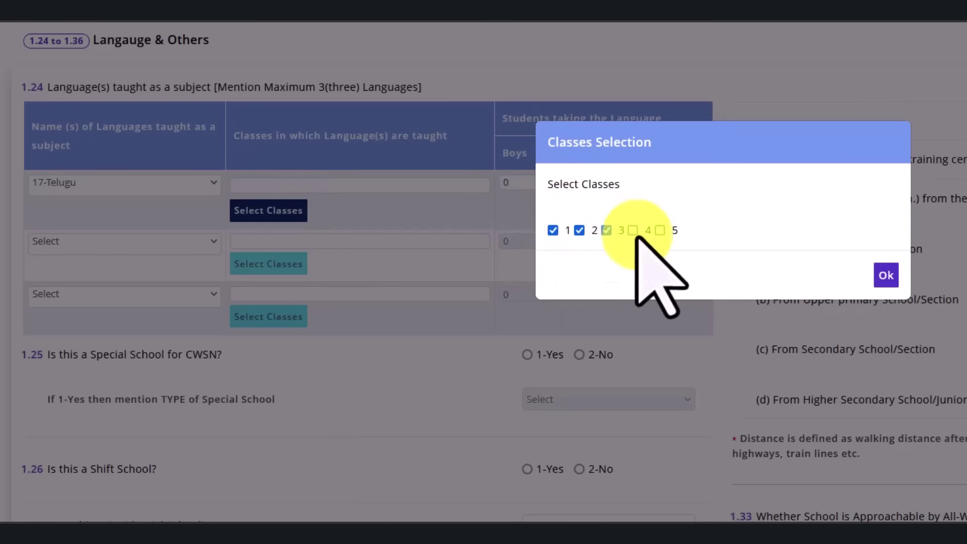
{"action": "left_click", "coordinate": [633, 229]}
{"action": "left_click", "coordinate": [660, 230]}
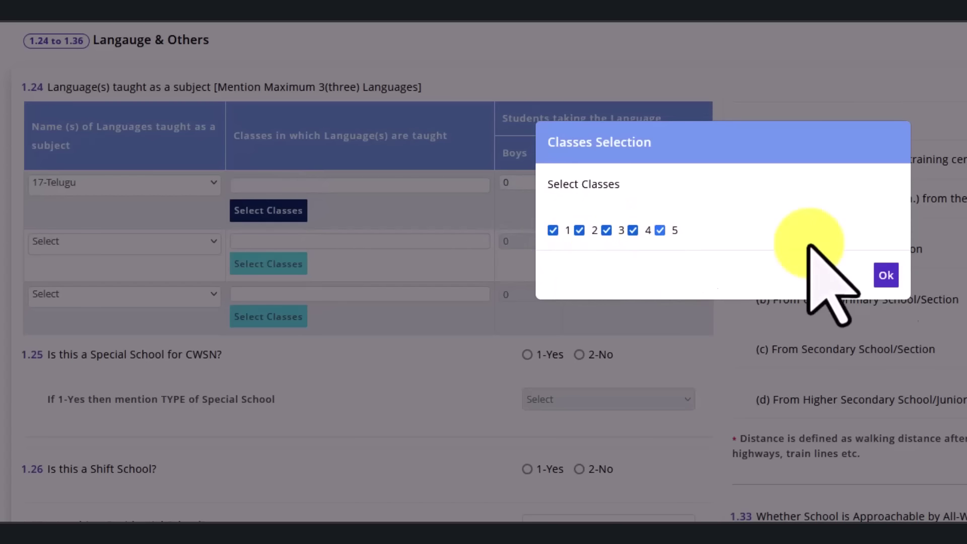
{"action": "left_click", "coordinate": [886, 275]}
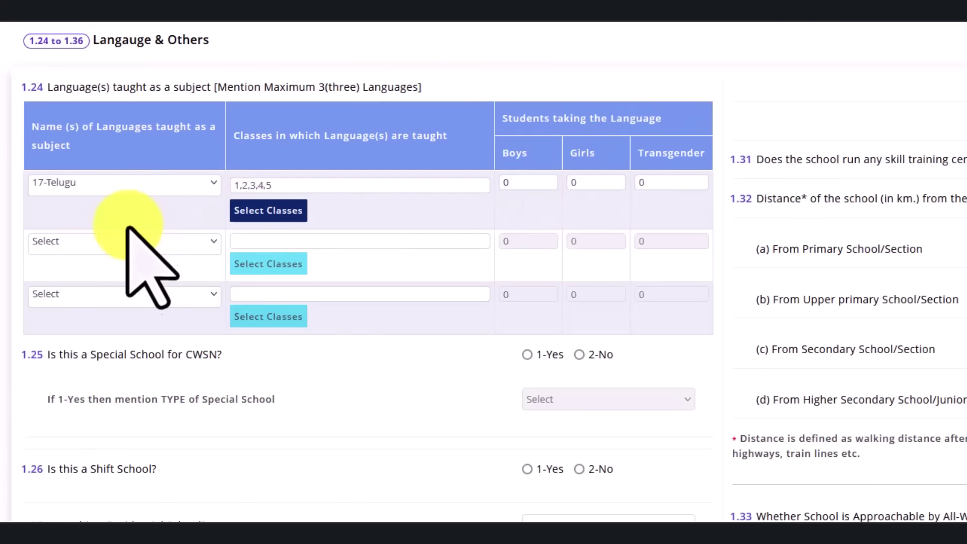
- Add 19-English as the second language for classes 1 to 5, and enter 46 boys and 38 girls for both languages
{"action": "left_click", "coordinate": [125, 247]}
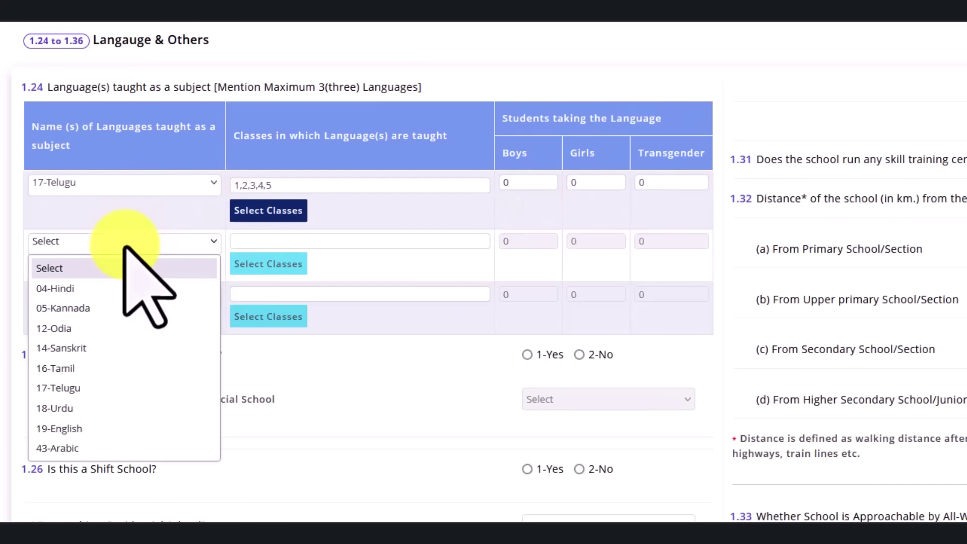
{"action": "left_click", "coordinate": [172, 427]}
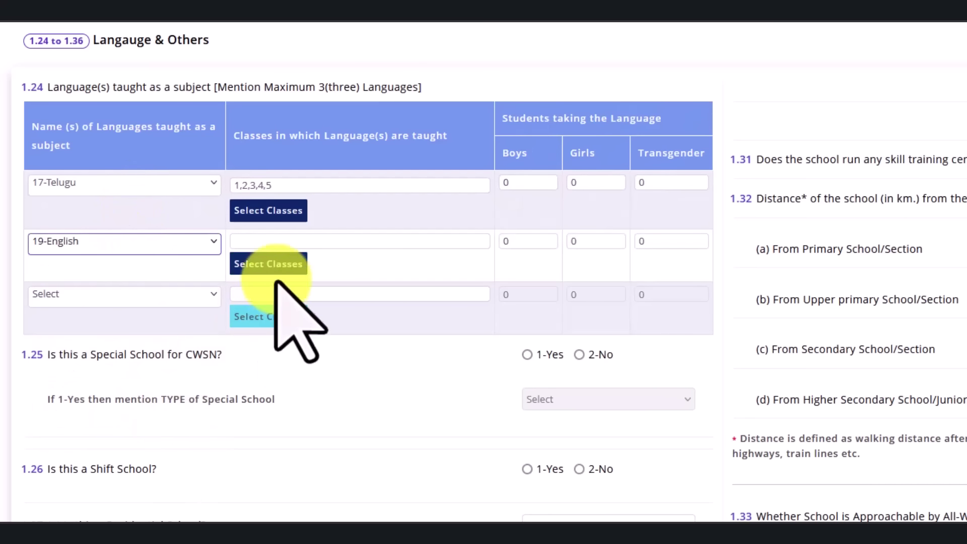
{"action": "left_click", "coordinate": [267, 263]}
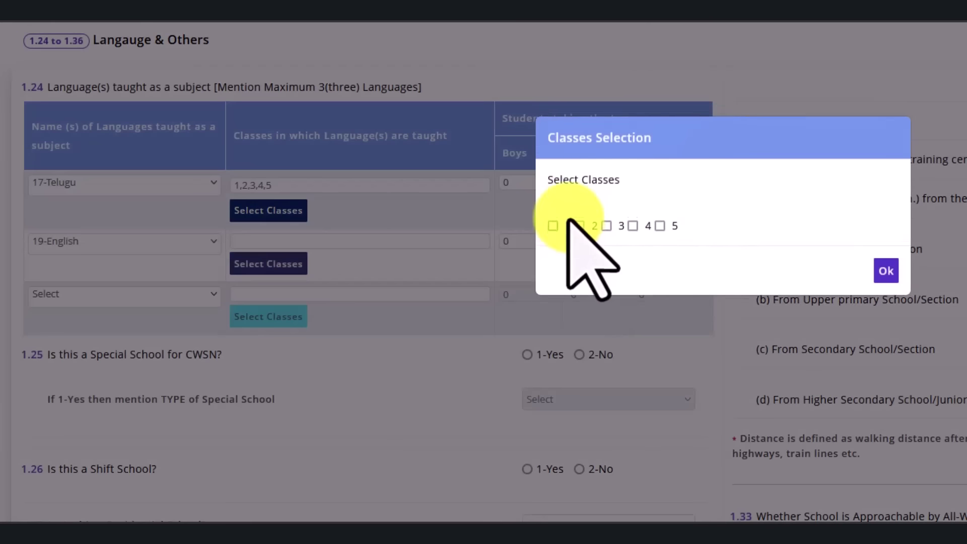
{"action": "left_click", "coordinate": [559, 230]}
{"action": "left_click", "coordinate": [579, 230]}
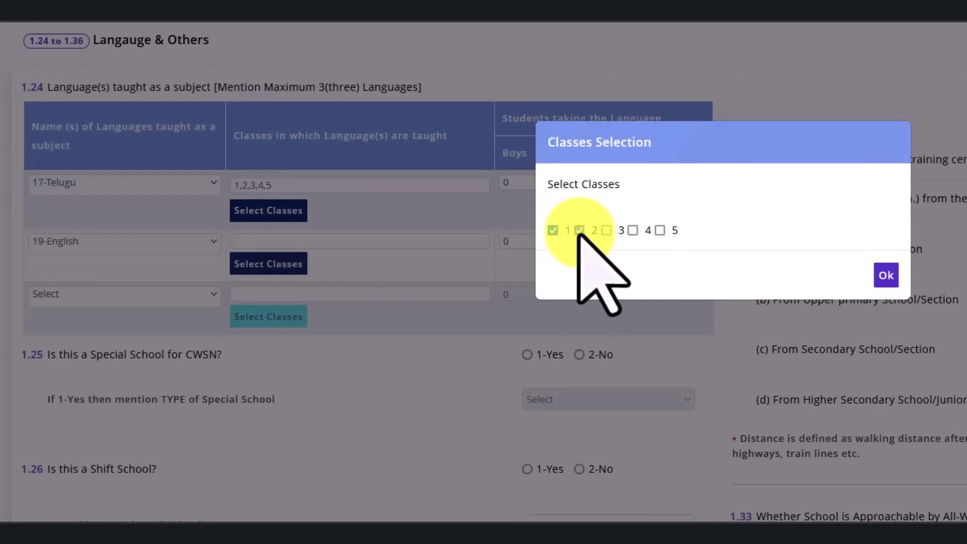
{"action": "left_click", "coordinate": [606, 230]}
{"action": "left_click", "coordinate": [633, 230]}
{"action": "left_click", "coordinate": [659, 230]}
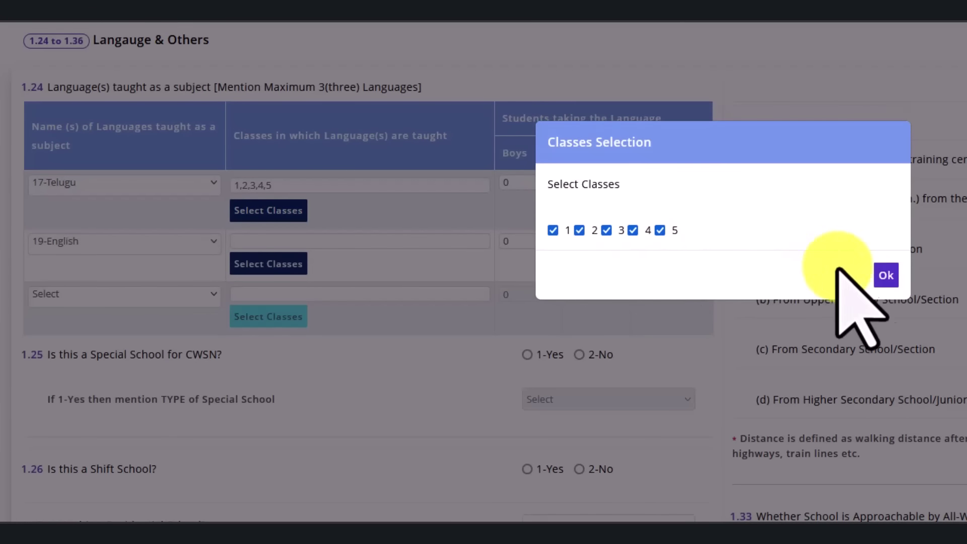
{"action": "left_click", "coordinate": [882, 276]}
{"action": "left_click", "coordinate": [537, 241]}
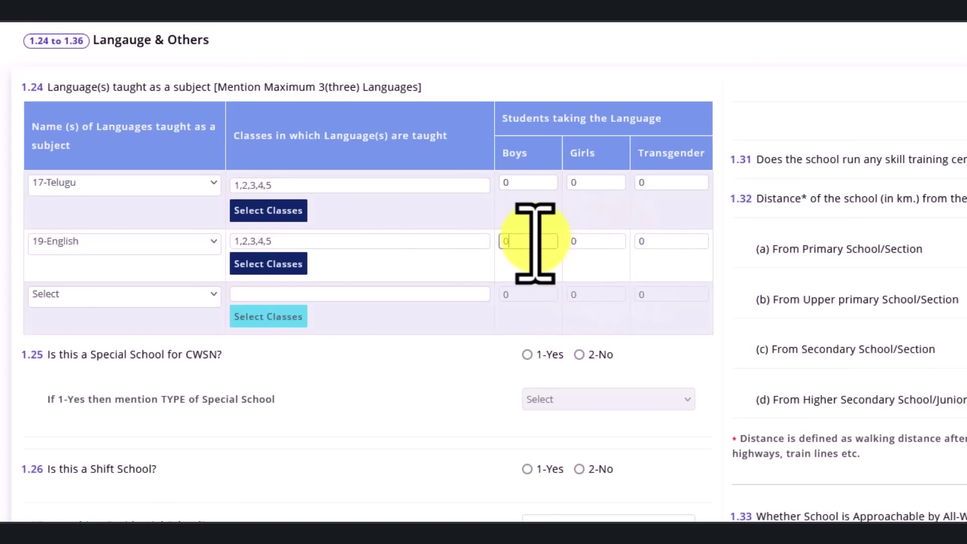
{"action": "key", "text": "Tab"}
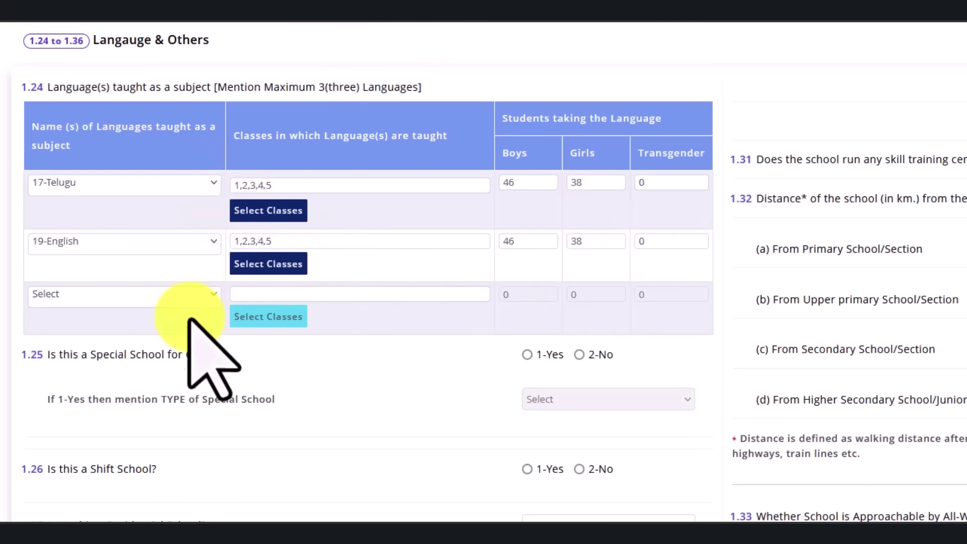
- Review the special school types offered for a Yes answer in 1.25, and set Special School for CWSN to 2-No
{"action": "scroll", "coordinate": [126, 402], "scroll_direction": "down", "scroll_amount": 3}
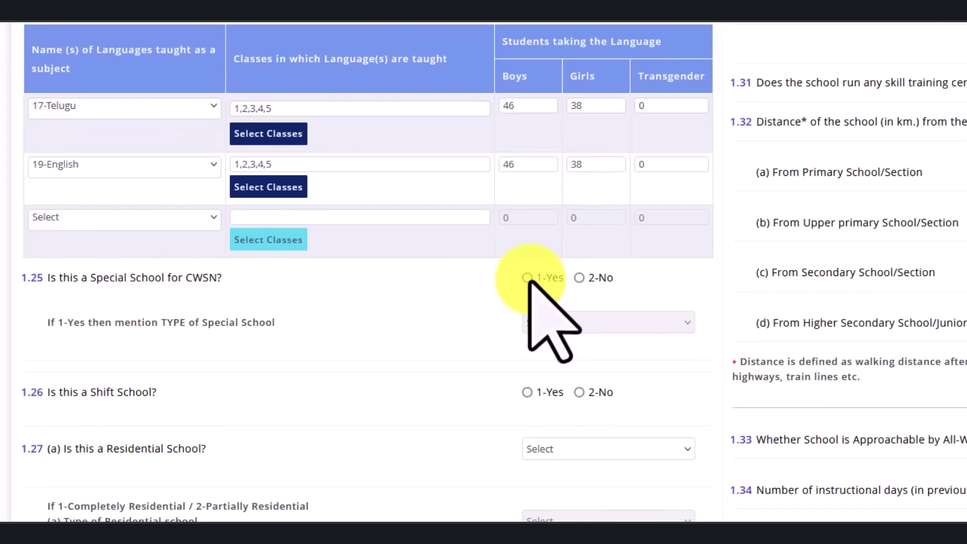
{"action": "left_click", "coordinate": [579, 277]}
{"action": "scroll", "coordinate": [616, 306], "scroll_direction": "down", "scroll_amount": 3}
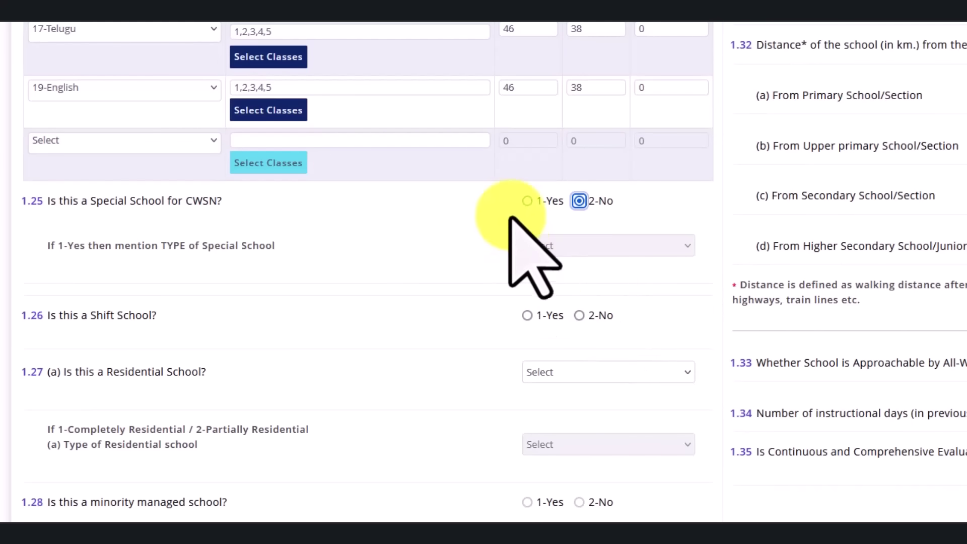
{"action": "left_click", "coordinate": [527, 201]}
{"action": "left_click", "coordinate": [564, 245]}
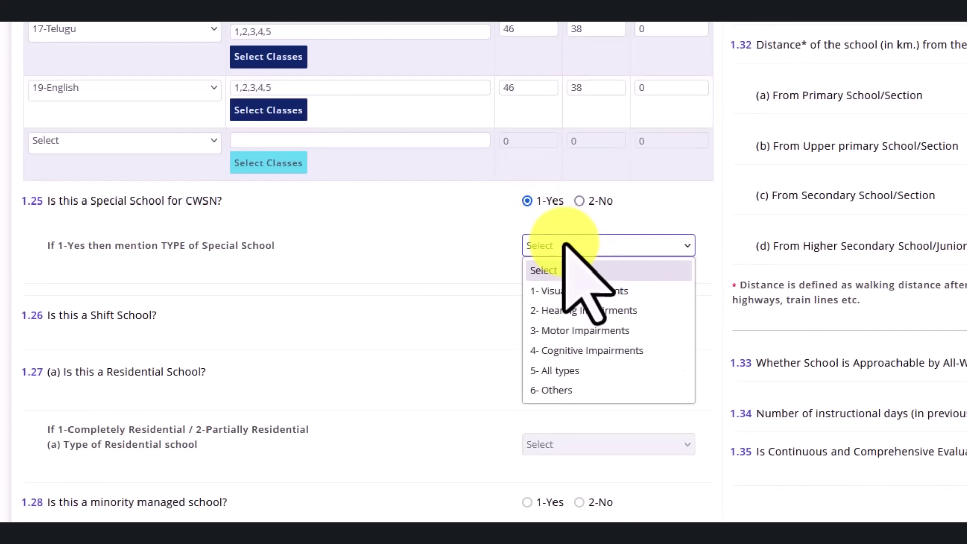
{"action": "left_click", "coordinate": [579, 201]}
- Answer 2-No for Shift School in 1.26 and set Residential School in 1.27 to 3 - Non-Residential
{"action": "scroll", "coordinate": [432, 292], "scroll_direction": "down", "scroll_amount": 3}
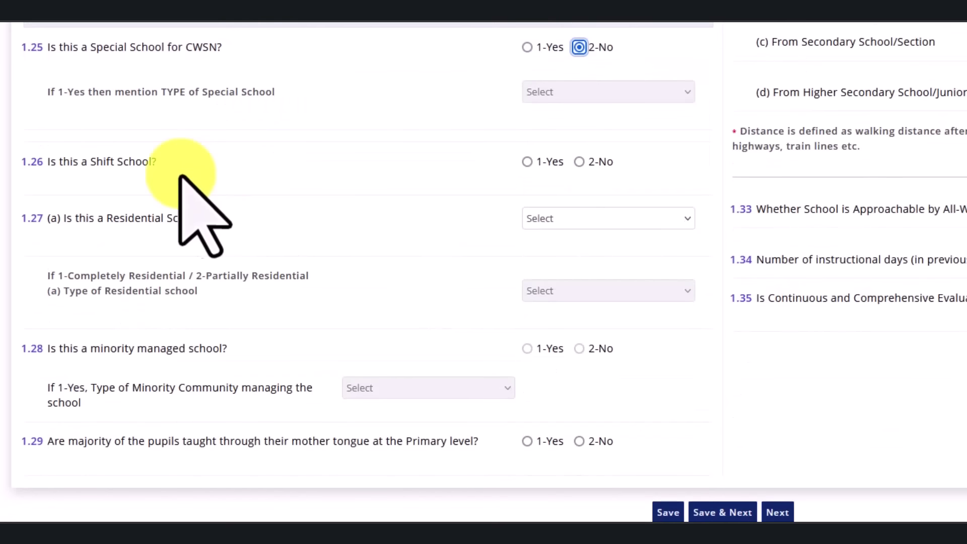
{"action": "left_click", "coordinate": [528, 161]}
{"action": "left_click", "coordinate": [579, 161]}
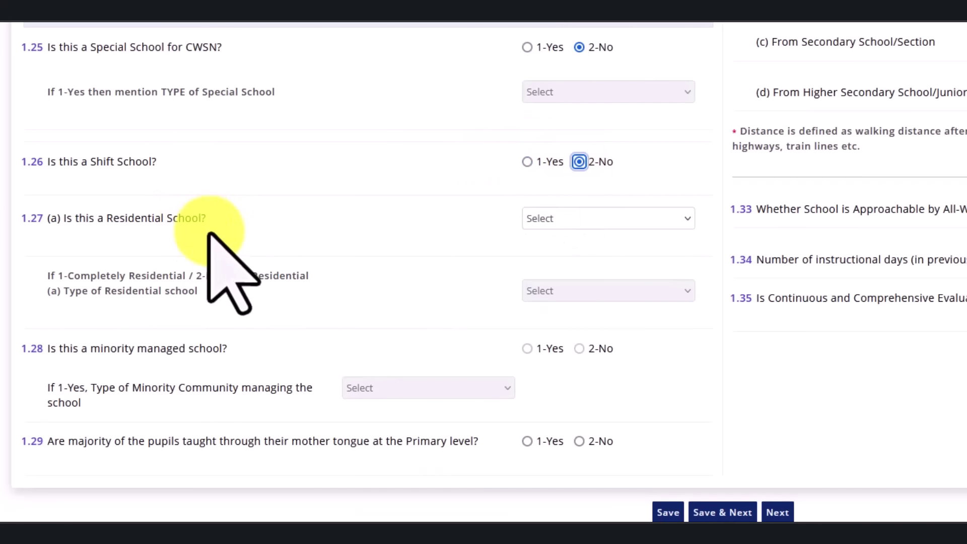
{"action": "left_click", "coordinate": [585, 218]}
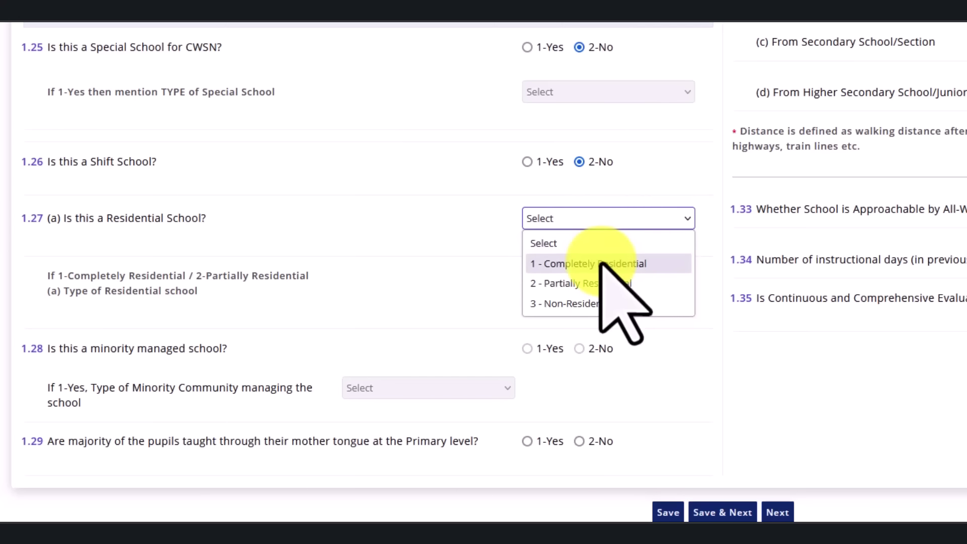
{"action": "left_click", "coordinate": [636, 303]}
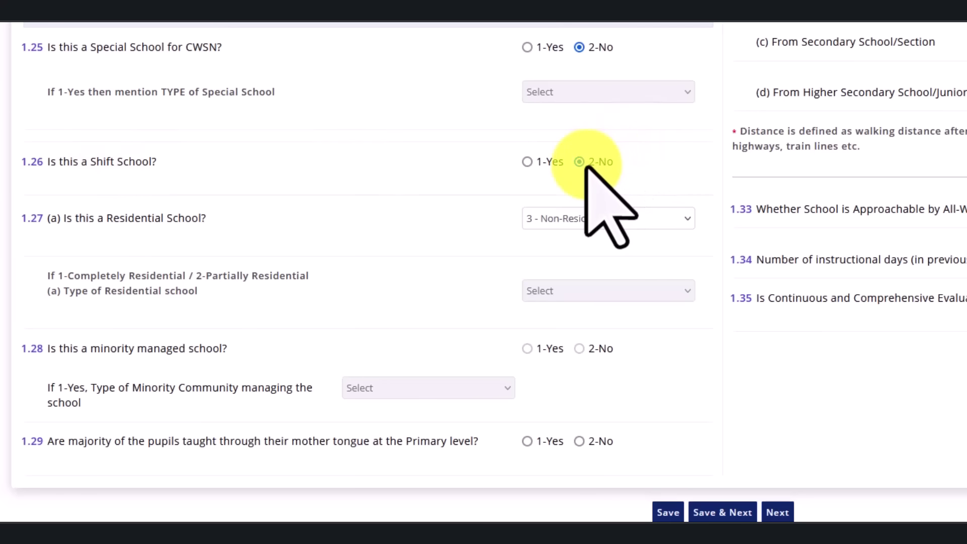
- Answer 1-Yes to mother tongue teaching at the Primary level in 1.29 and 2-No to the skill training centre in 1.31
{"action": "scroll", "coordinate": [596, 197], "scroll_direction": "down", "scroll_amount": 1}
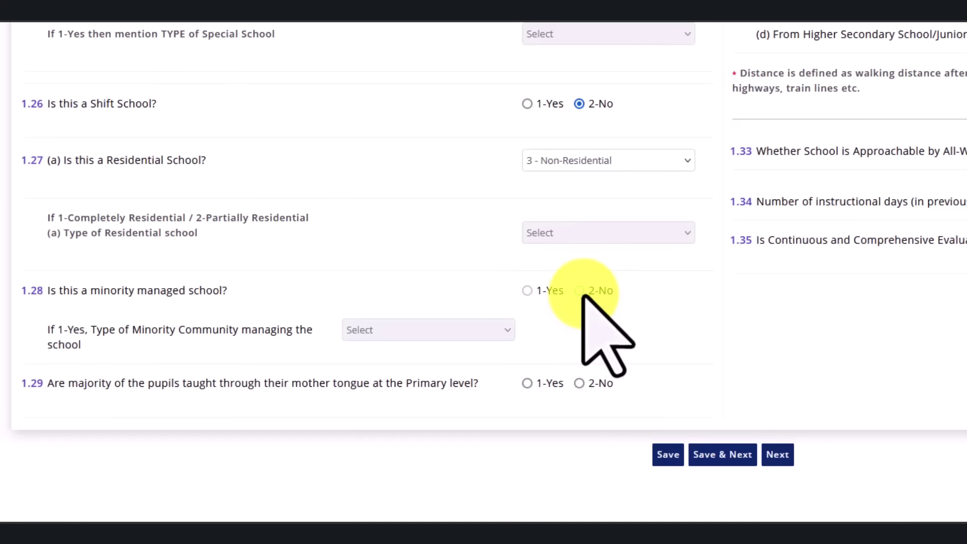
{"action": "left_click_drag", "start_coordinate": [99, 384], "coordinate": [265, 384]}
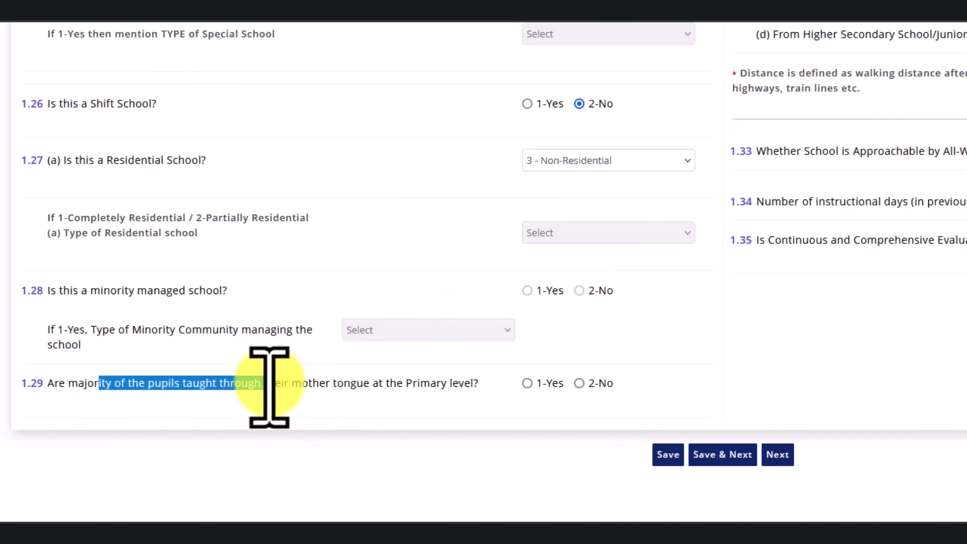
{"action": "left_click", "coordinate": [526, 383]}
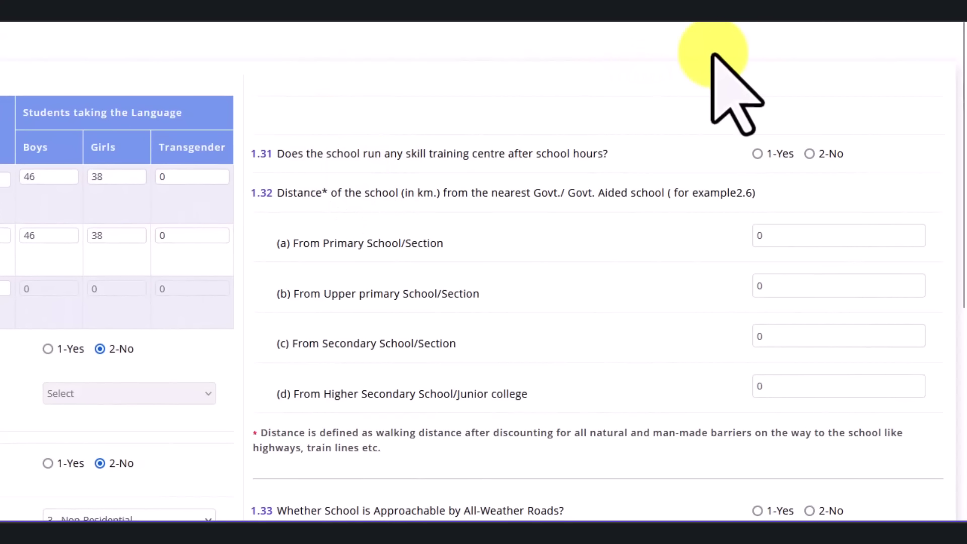
{"action": "left_click", "coordinate": [809, 153]}
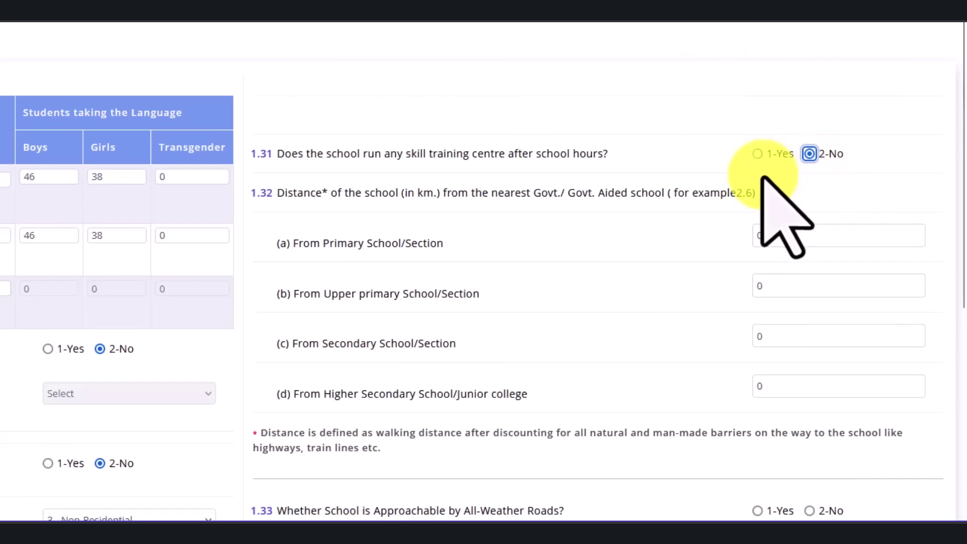
- Enter the 1.32 distances as 1 km from primary, 3 km from upper primary, 5 km from secondary and 20 km from higher secondary school
{"action": "scroll", "coordinate": [766, 176], "scroll_direction": "down", "scroll_amount": 3}
{"action": "left_click_drag", "start_coordinate": [321, 91], "coordinate": [406, 91]}
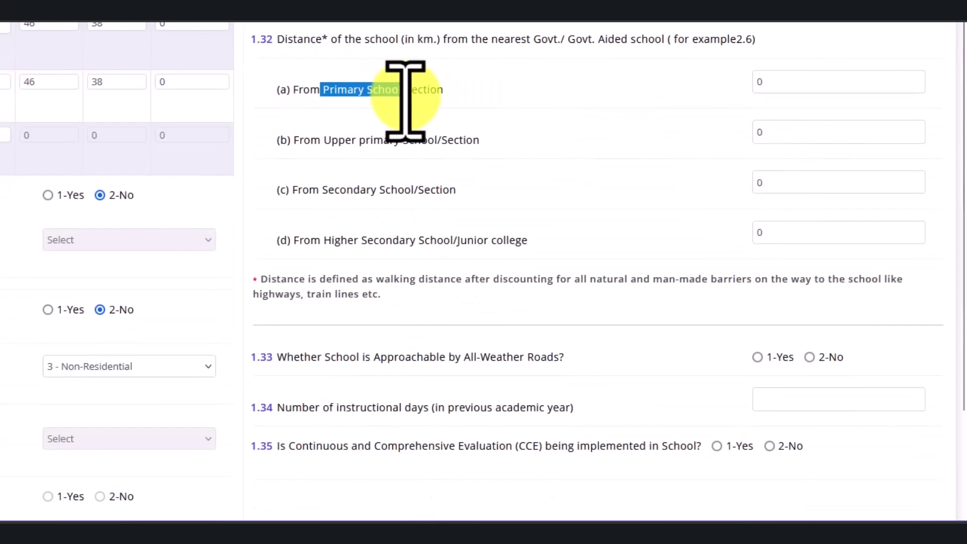
{"action": "left_click_drag", "start_coordinate": [766, 82], "coordinate": [729, 76]}
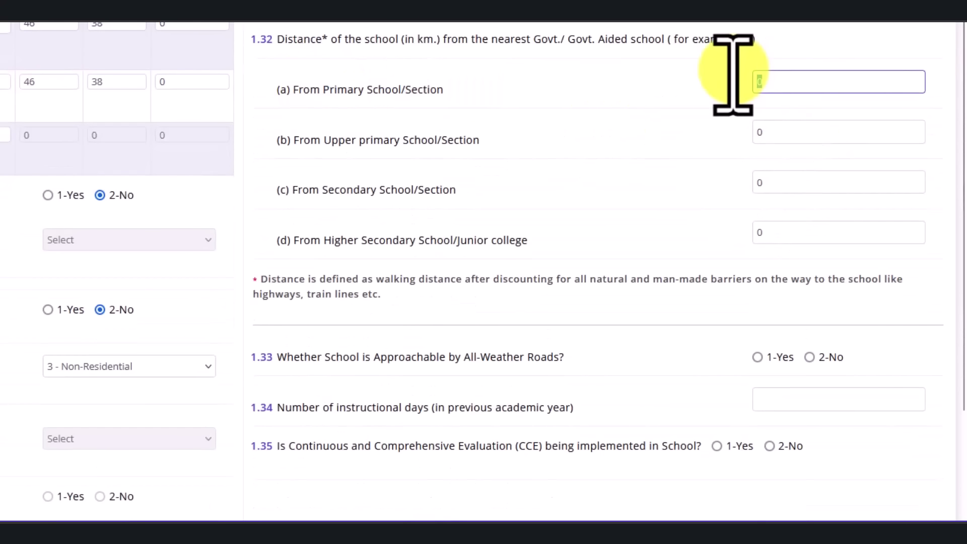
{"action": "type", "text": "1"}
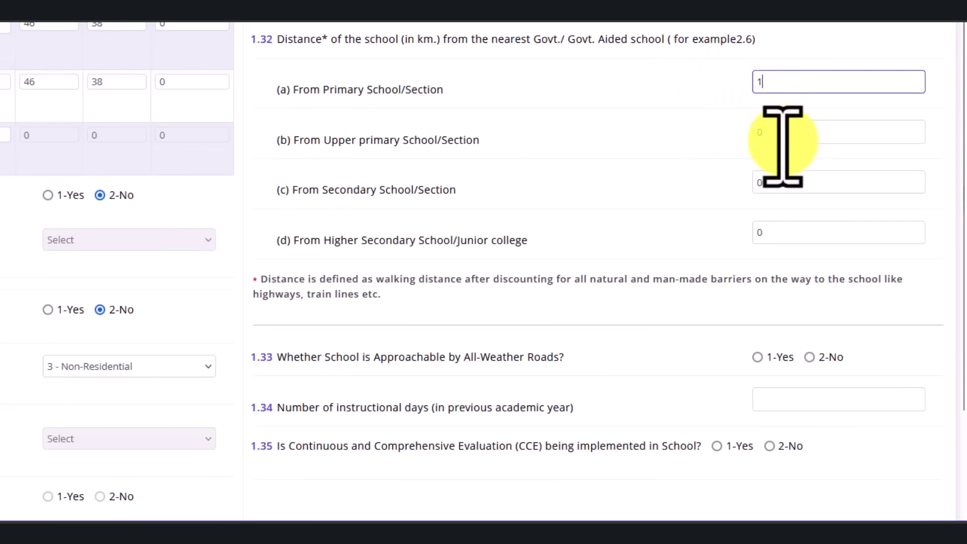
{"action": "left_click_drag", "start_coordinate": [781, 140], "coordinate": [701, 122]}
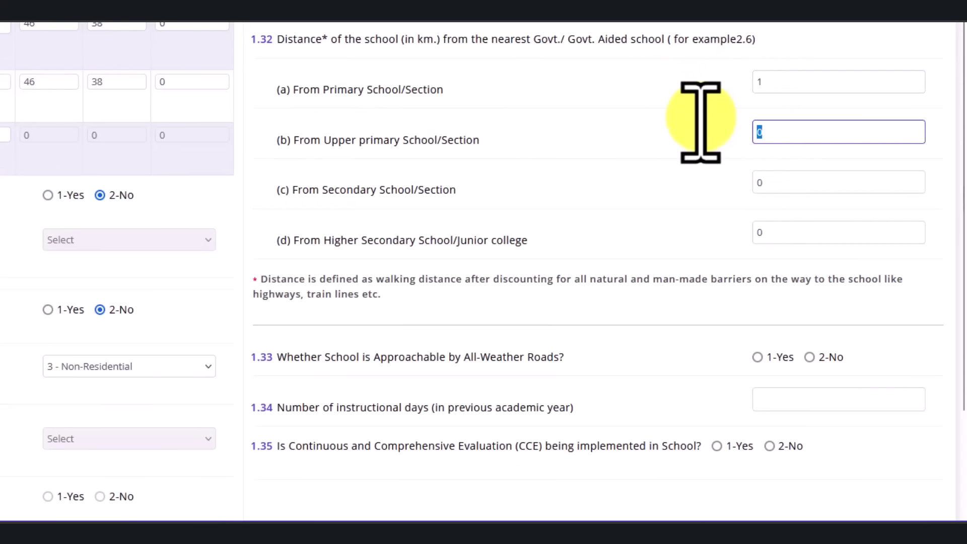
{"action": "type", "text": "3"}
{"action": "left_click_drag", "start_coordinate": [780, 183], "coordinate": [738, 189]}
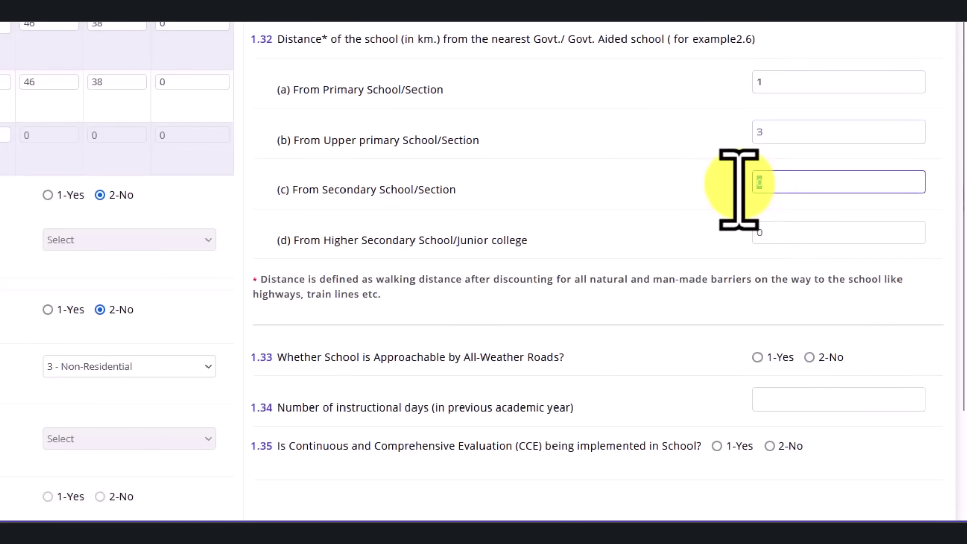
{"action": "type", "text": "5"}
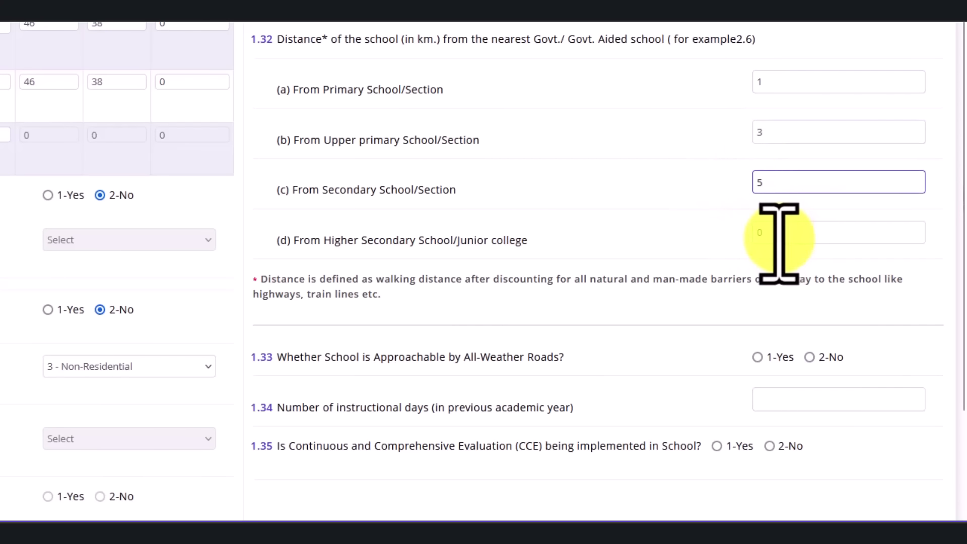
{"action": "left_click_drag", "start_coordinate": [776, 237], "coordinate": [703, 225]}
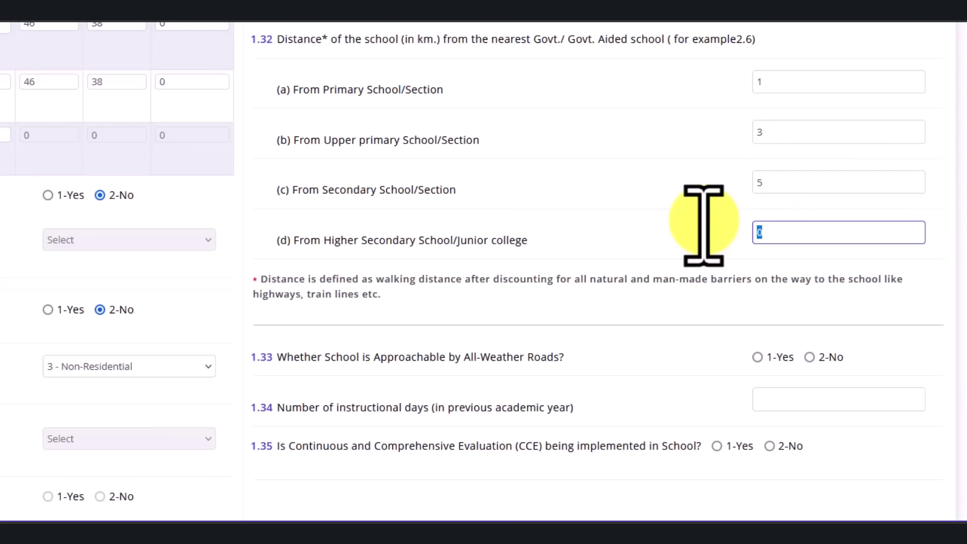
{"action": "type", "text": "20"}
- Answer 1-Yes to approachability by all-weather roads in 1.33 and 1-Yes to CCE being implemented in 1.35
{"action": "scroll", "coordinate": [703, 225], "scroll_direction": "down", "scroll_amount": 4}
{"action": "left_click_drag", "start_coordinate": [286, 145], "coordinate": [550, 146]}
{"action": "left_click", "coordinate": [551, 146]}
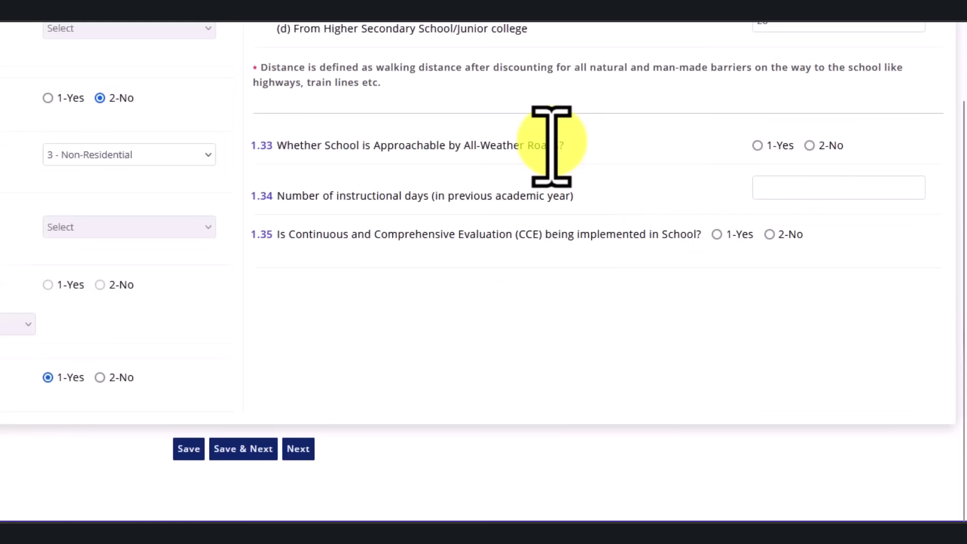
{"action": "left_click", "coordinate": [757, 146]}
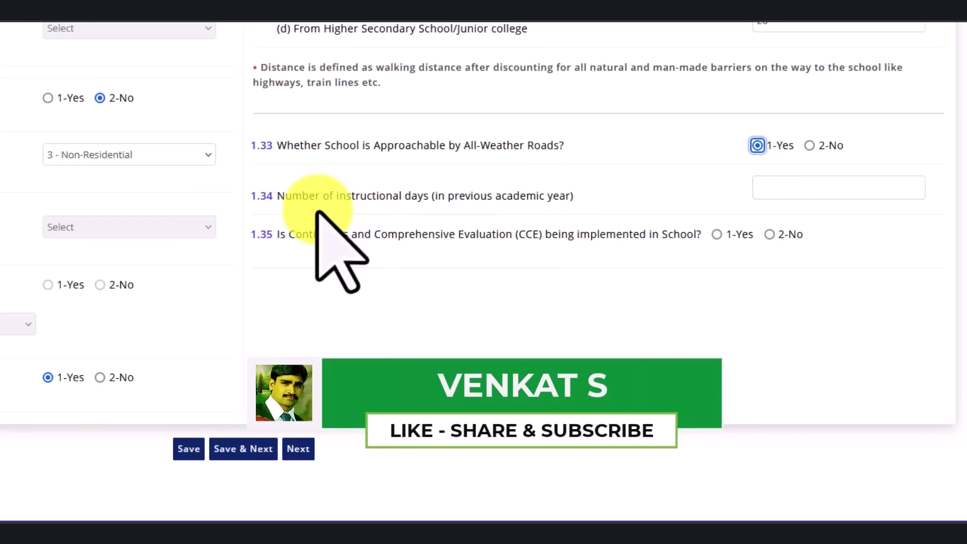
{"action": "left_click", "coordinate": [762, 190]}
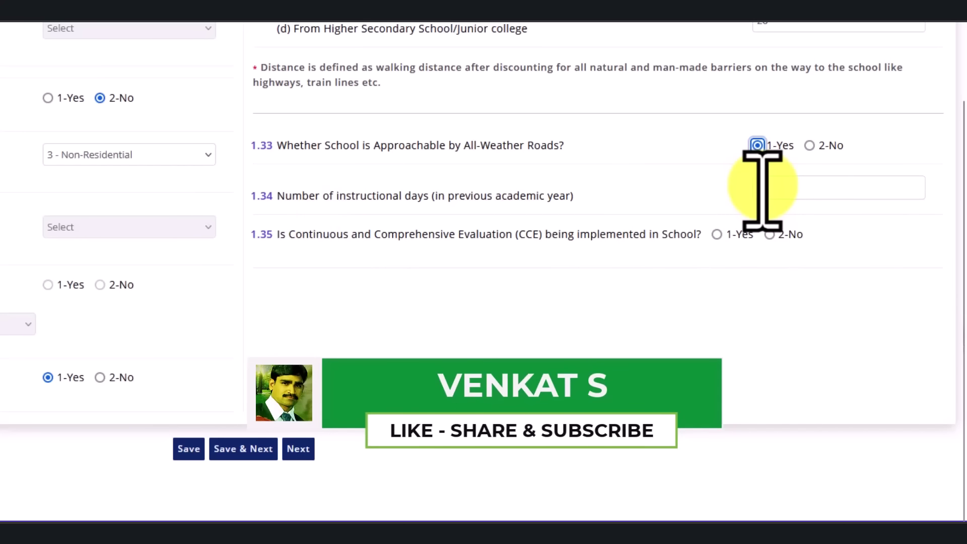
{"action": "left_click", "coordinate": [761, 189]}
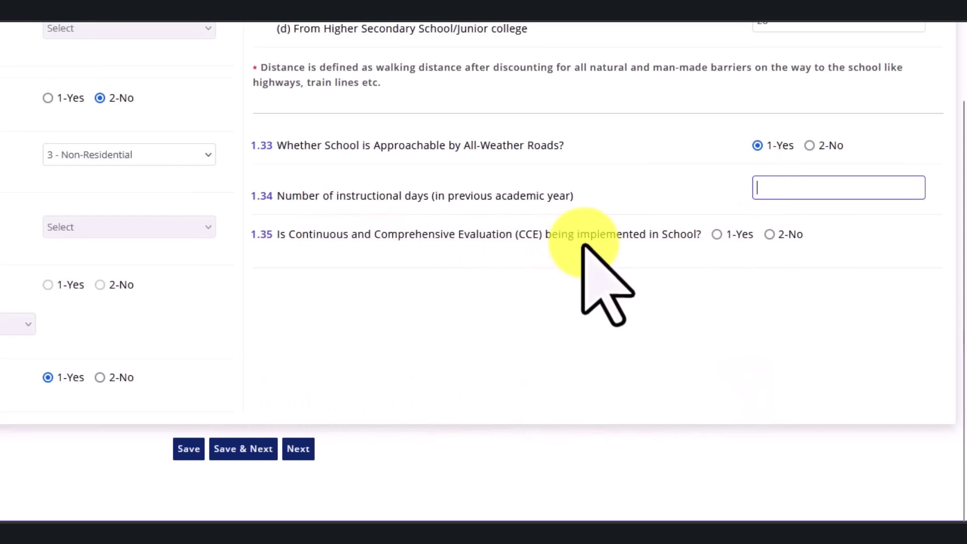
{"action": "left_click", "coordinate": [715, 235]}
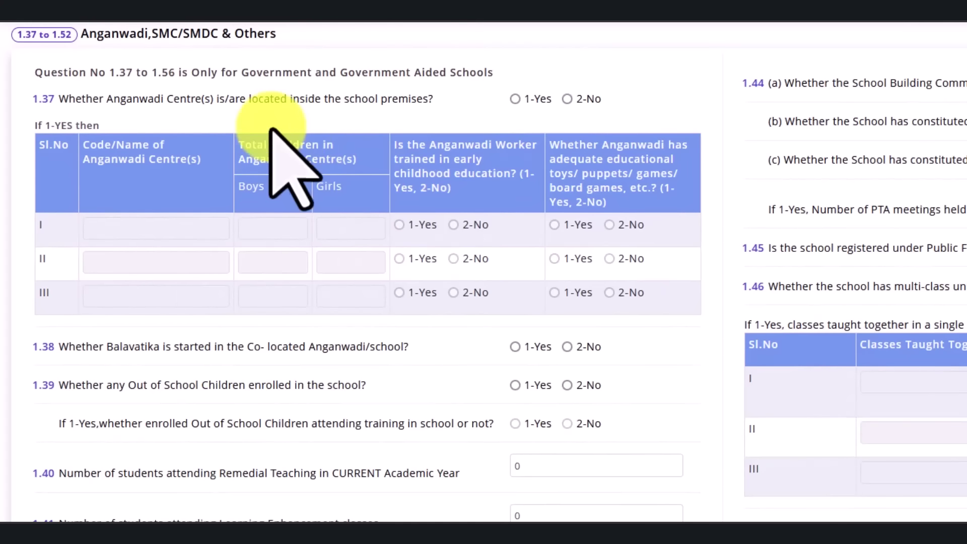
- Review the Anganwadi centre details requested for a 1-Yes answer in 1.37, including worker training and educational toys
{"action": "left_click_drag", "start_coordinate": [113, 99], "coordinate": [414, 107]}
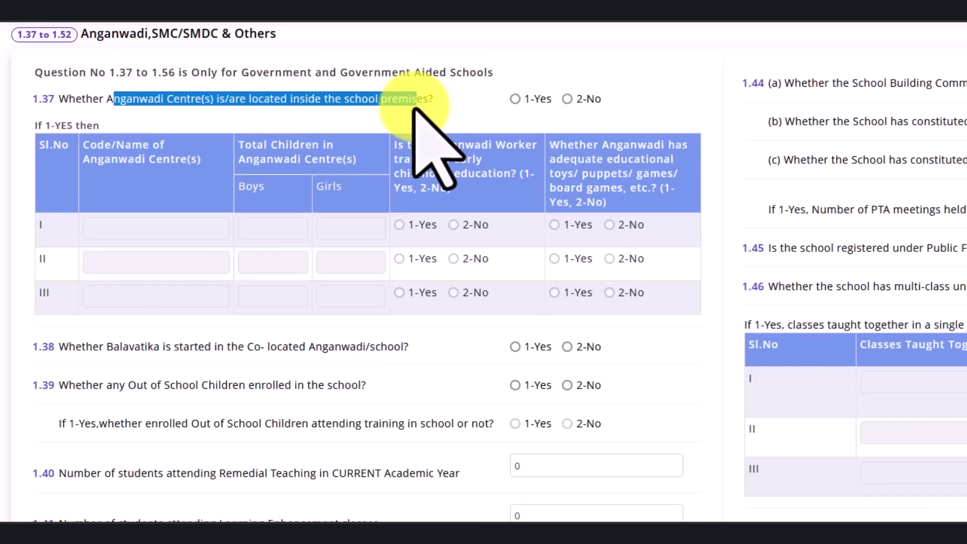
{"action": "left_click", "coordinate": [515, 99]}
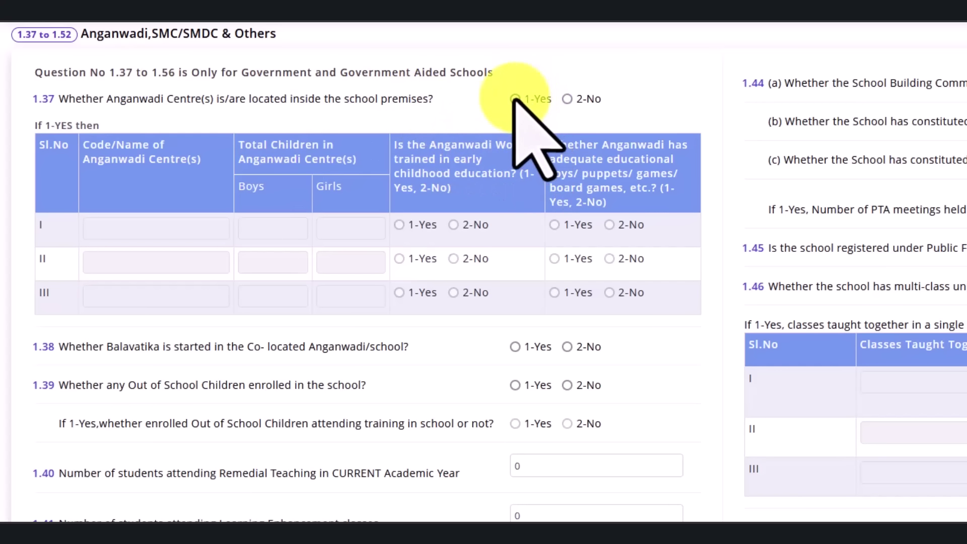
{"action": "left_click", "coordinate": [568, 99]}
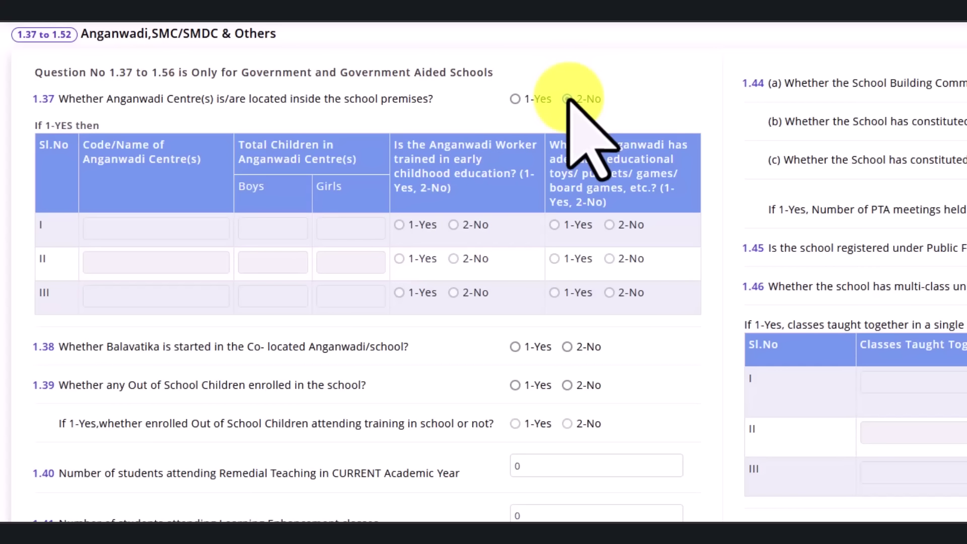
{"action": "left_click", "coordinate": [514, 99]}
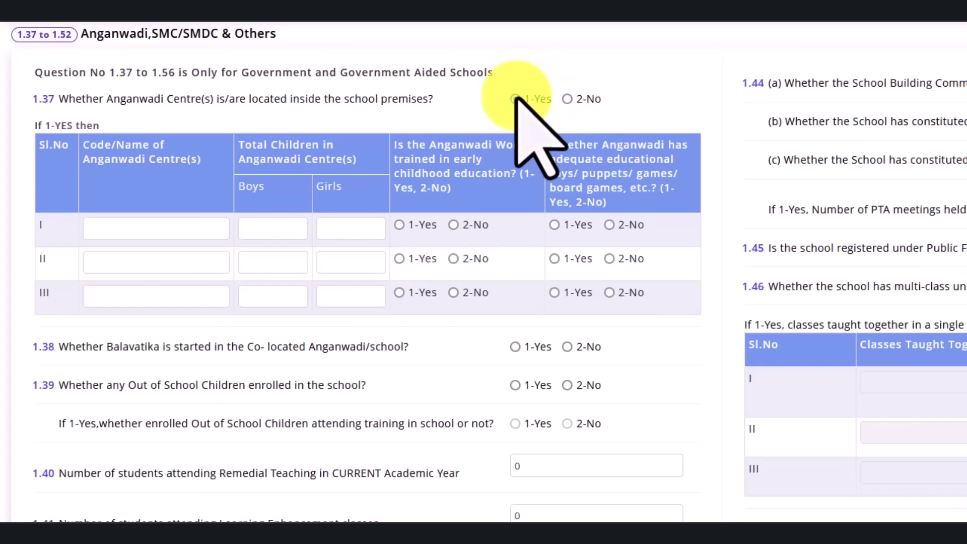
{"action": "left_click", "coordinate": [210, 229]}
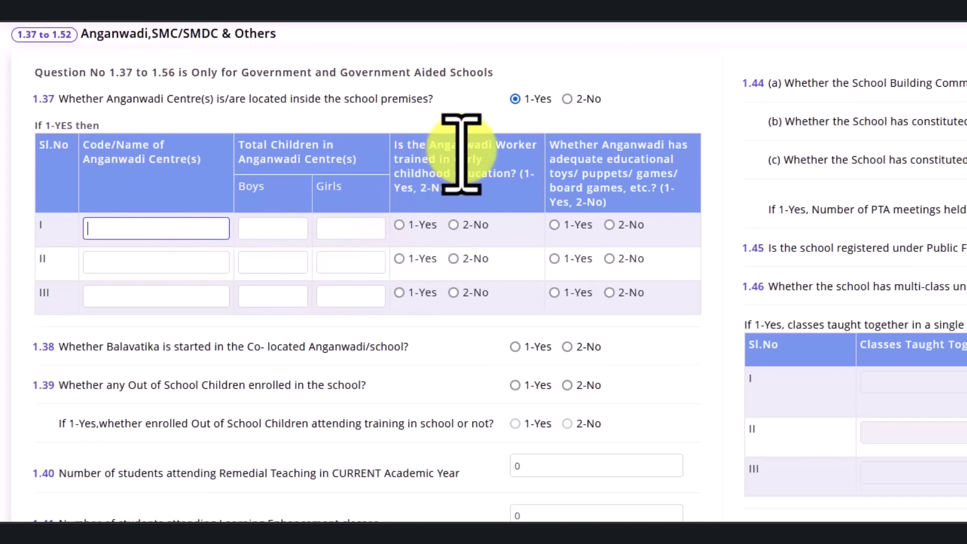
{"action": "left_click_drag", "start_coordinate": [457, 155], "coordinate": [458, 161]}
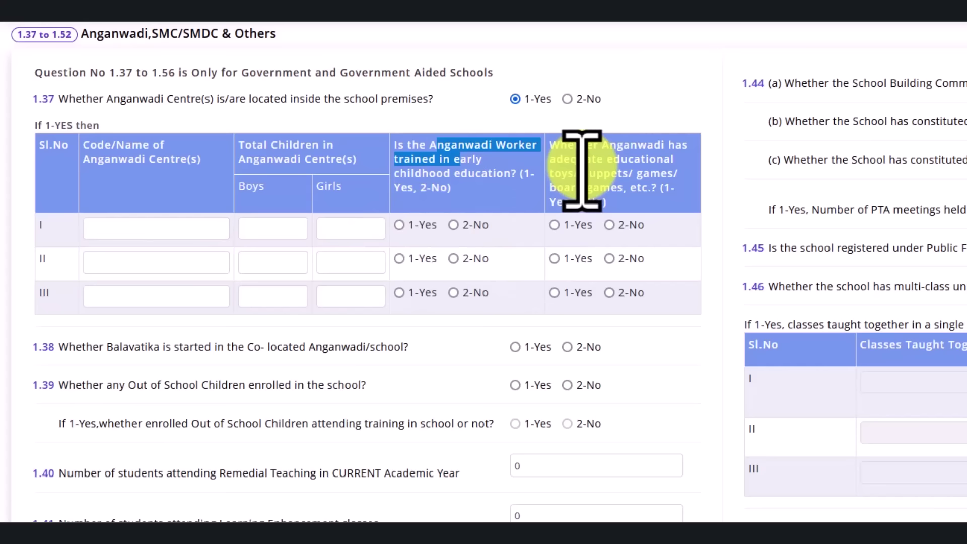
{"action": "left_click", "coordinate": [625, 199]}
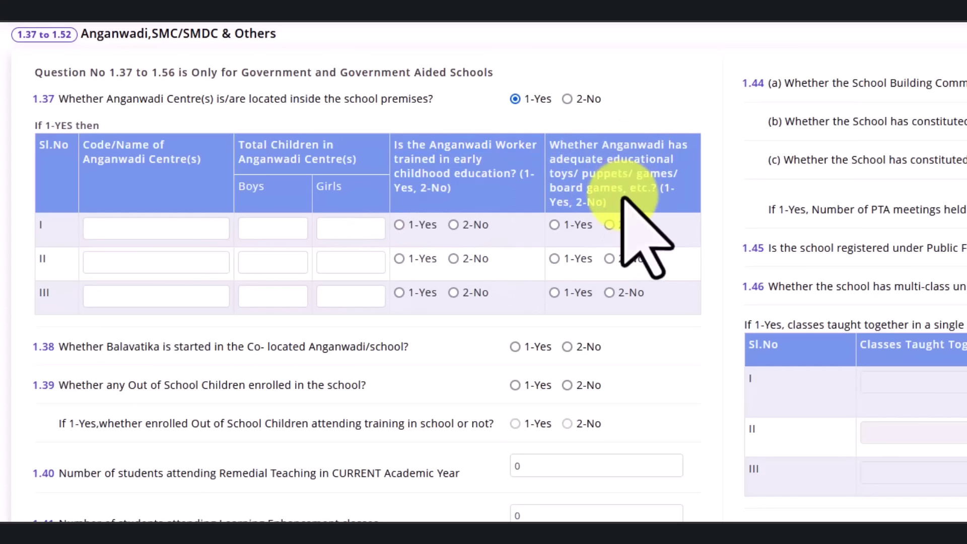
{"action": "left_click_drag", "start_coordinate": [622, 199], "coordinate": [558, 161]}
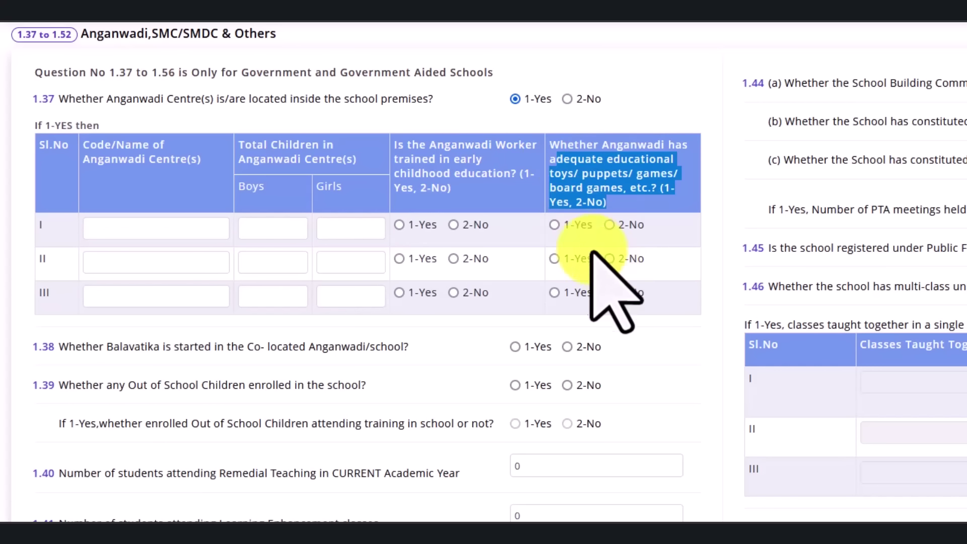
{"action": "left_click", "coordinate": [515, 98]}
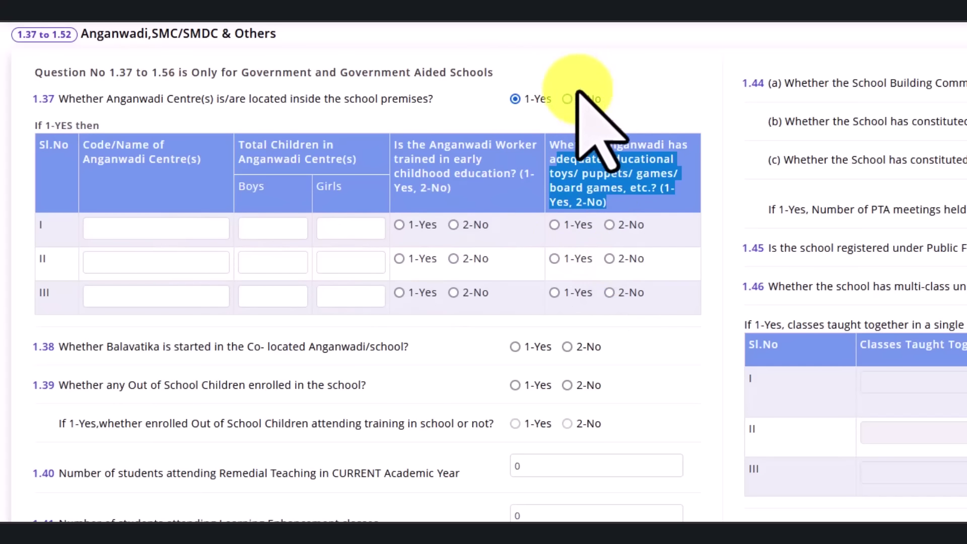
- Answer 2-No to Anganwadi centres inside the school premises in 1.37 and 2-No to Balavatika being started in 1.38
{"action": "left_click", "coordinate": [567, 98]}
{"action": "left_click_drag", "start_coordinate": [554, 224], "coordinate": [453, 242]}
{"action": "left_click", "coordinate": [583, 270]}
{"action": "scroll", "coordinate": [629, 271], "scroll_direction": "down", "scroll_amount": 3}
{"action": "scroll", "coordinate": [634, 287], "scroll_direction": "down", "scroll_amount": 2}
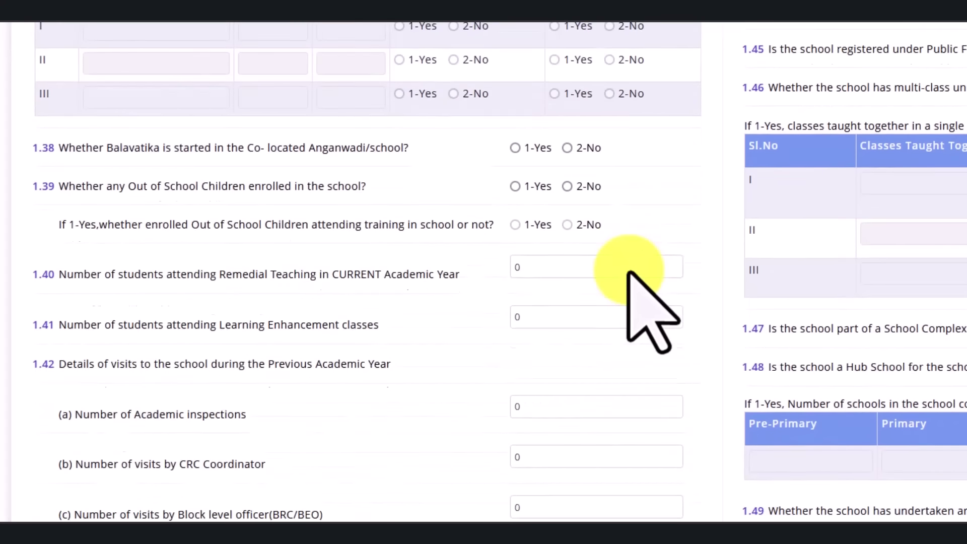
{"action": "left_click_drag", "start_coordinate": [34, 117], "coordinate": [141, 117]}
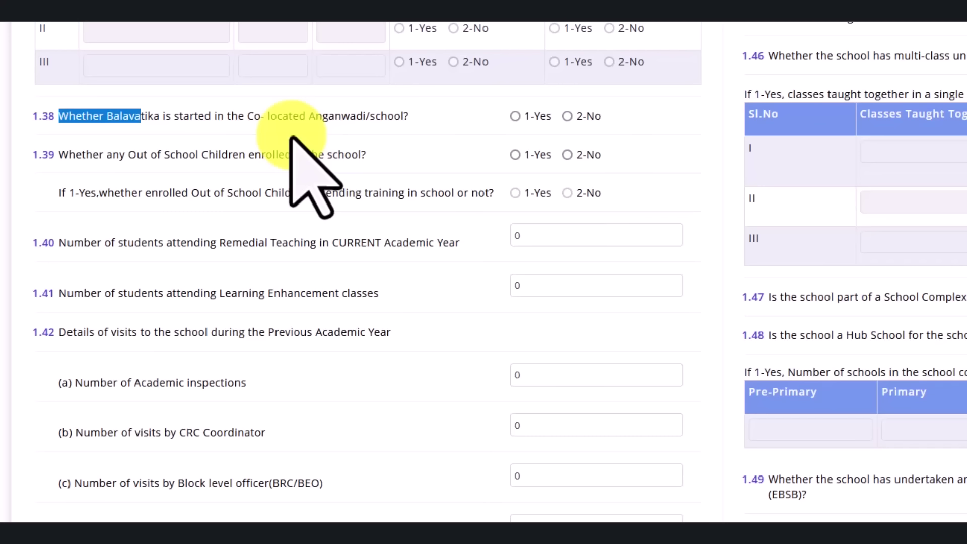
{"action": "left_click", "coordinate": [567, 116]}
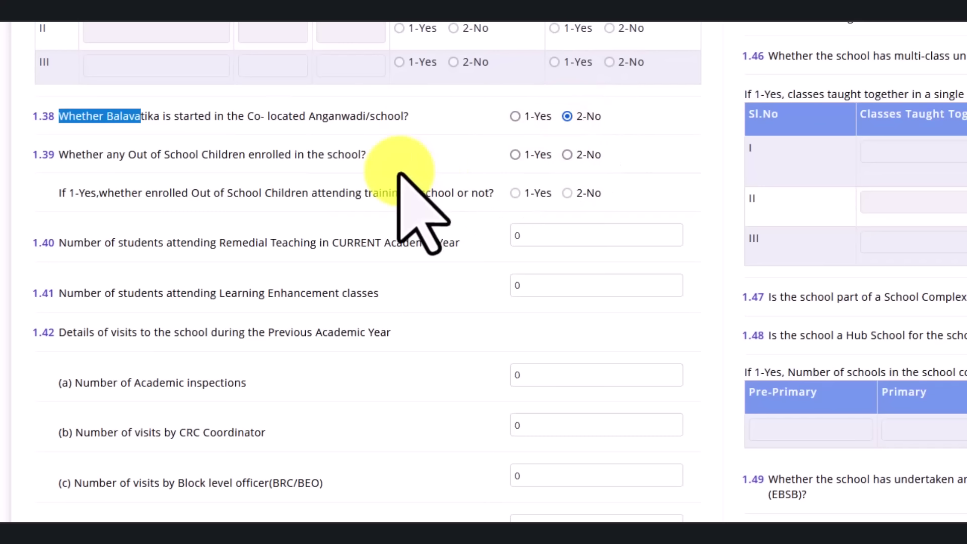
- Check the follow-up question for a 1-Yes answer in 1.39, and set Out of School Children enrolled to 2-No
{"action": "triple_click", "coordinate": [323, 156]}
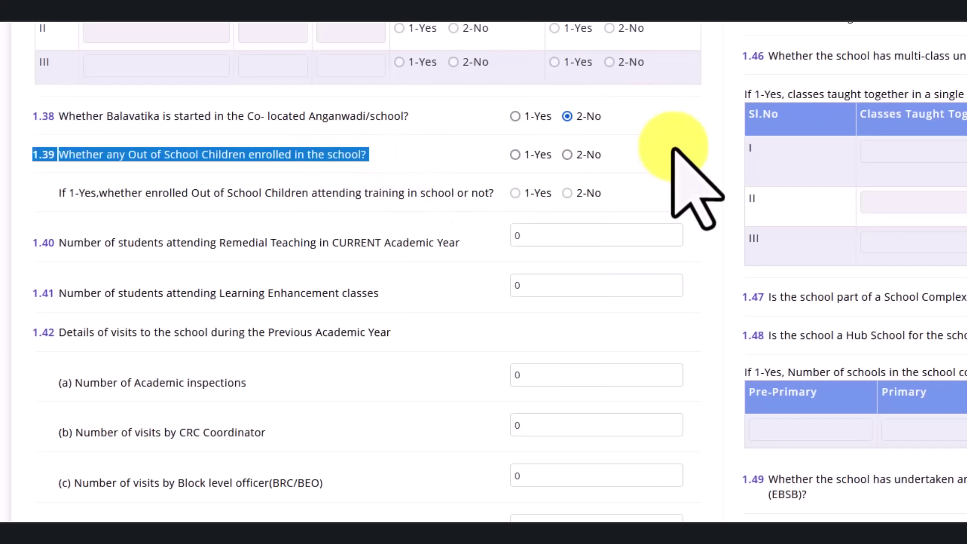
{"action": "left_click", "coordinate": [514, 154]}
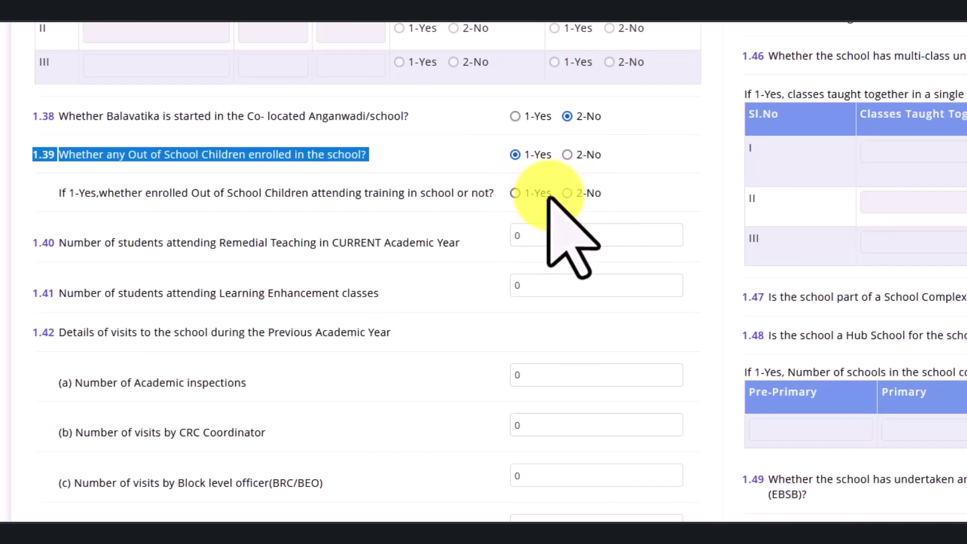
{"action": "left_click", "coordinate": [567, 155]}
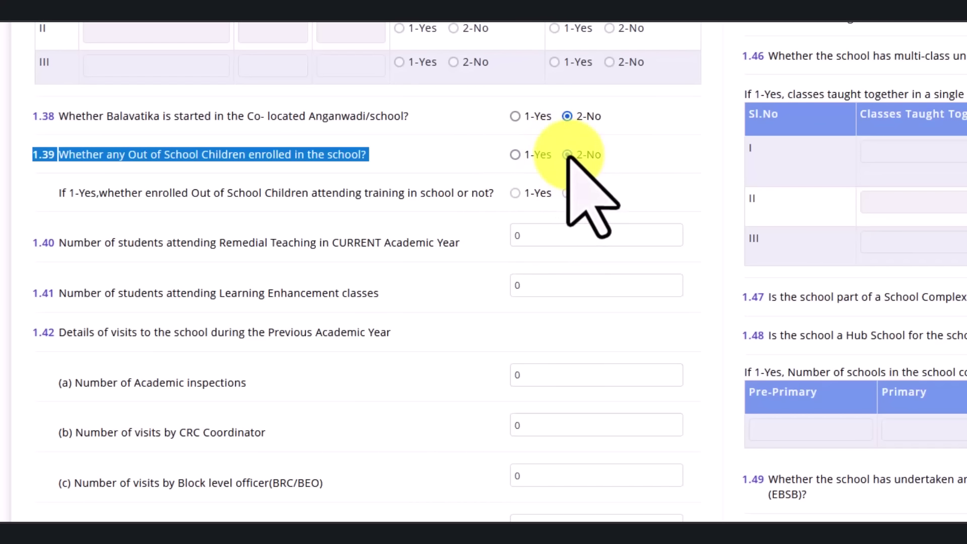
- Enter 84 students attending Remedial Teaching in 1.40 and 84 attending Learning Enhancement classes in 1.41
{"action": "scroll", "coordinate": [302, 151], "scroll_direction": "down", "scroll_amount": 3}
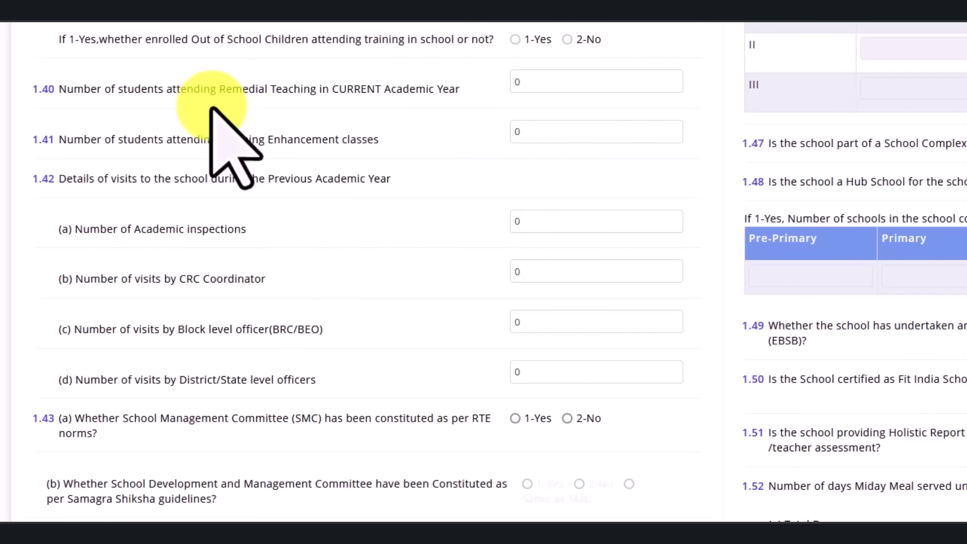
{"action": "left_click", "coordinate": [517, 82]}
{"action": "type", "text": "84"}
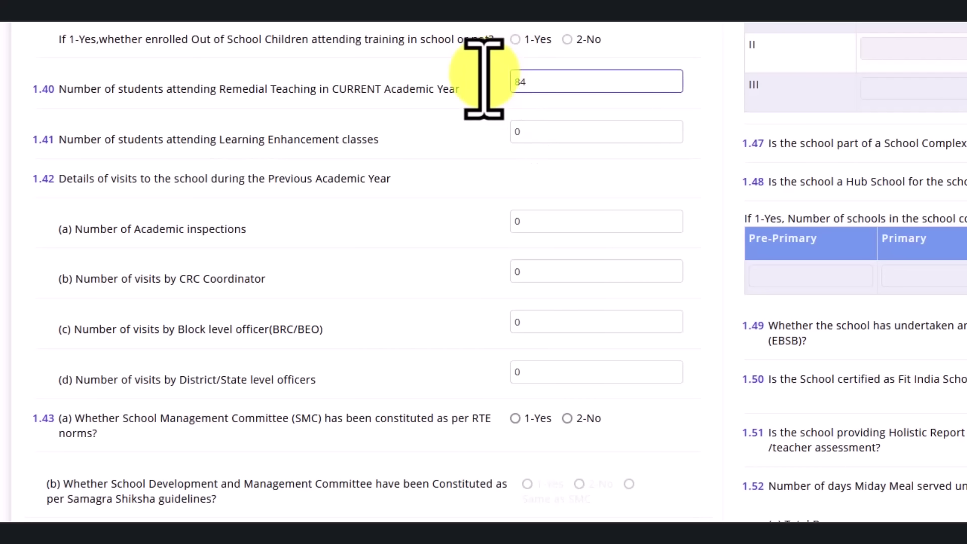
{"action": "left_click", "coordinate": [458, 115]}
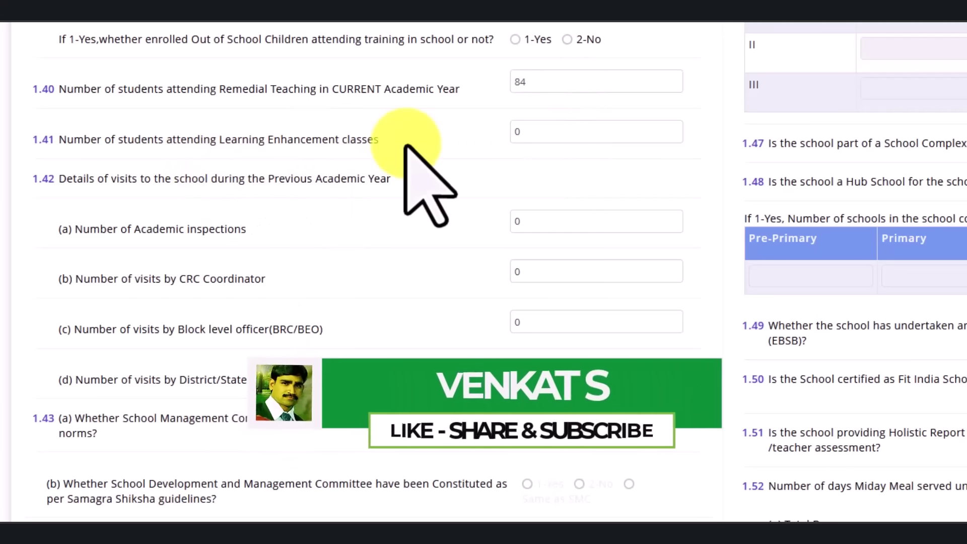
{"action": "left_click", "coordinate": [533, 130]}
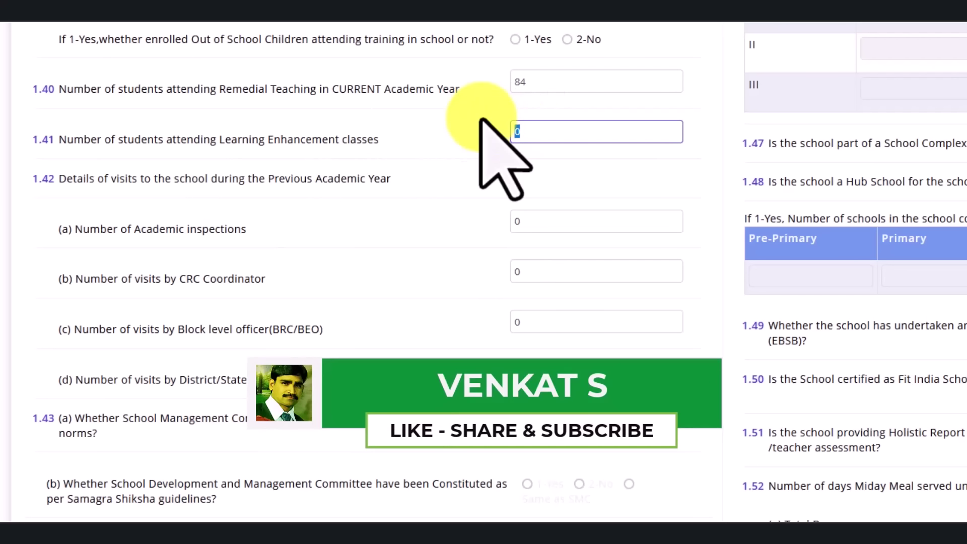
{"action": "type", "text": "84"}
- Set the number of academic inspections during the previous academic year in 1.42 (a) to 1
{"action": "scroll", "coordinate": [478, 126], "scroll_direction": "down", "scroll_amount": 2}
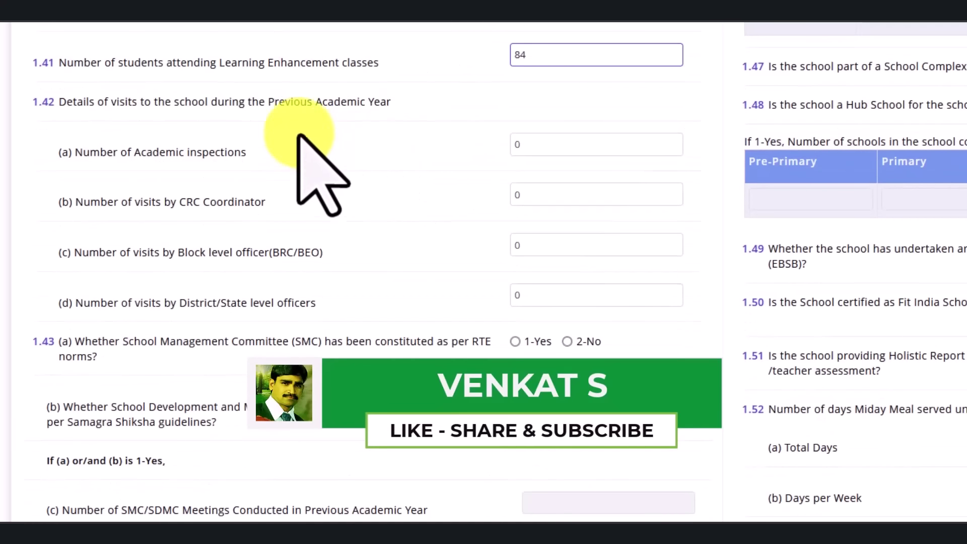
{"action": "left_click", "coordinate": [282, 107]}
{"action": "left_click_drag", "start_coordinate": [86, 101], "coordinate": [171, 103]}
{"action": "left_click_drag", "start_coordinate": [81, 152], "coordinate": [283, 302]}
{"action": "left_click", "coordinate": [212, 179]}
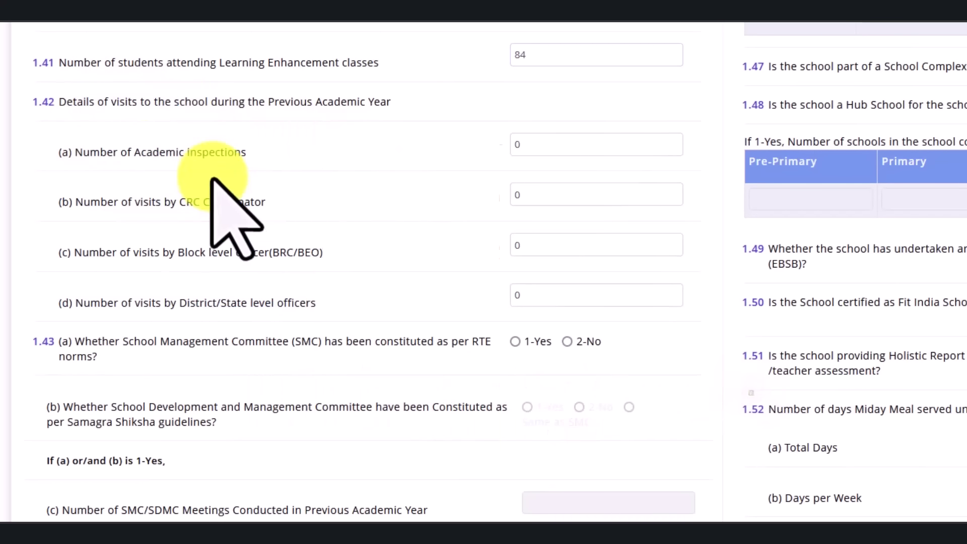
{"action": "left_click", "coordinate": [514, 145]}
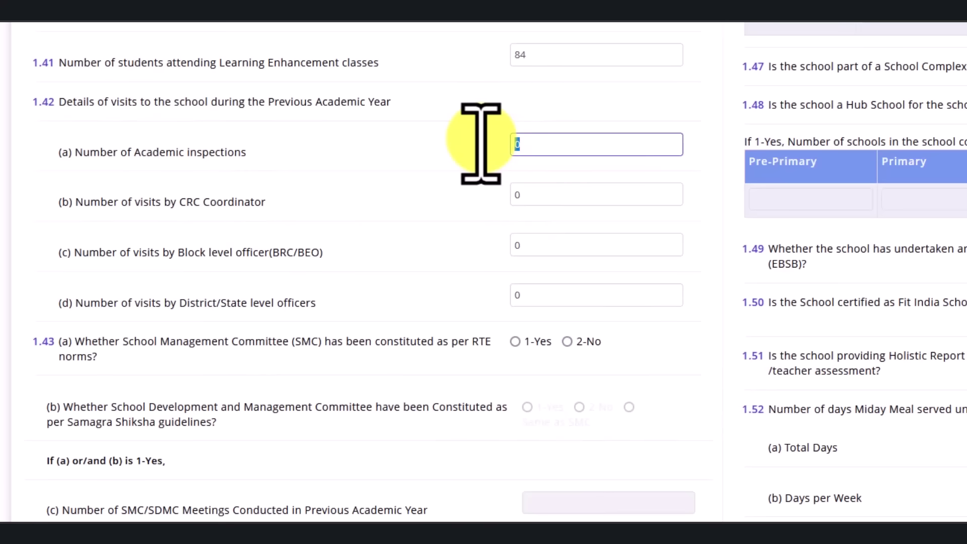
{"action": "type", "text": "1"}
{"action": "left_click_drag", "start_coordinate": [269, 101], "coordinate": [403, 98]}
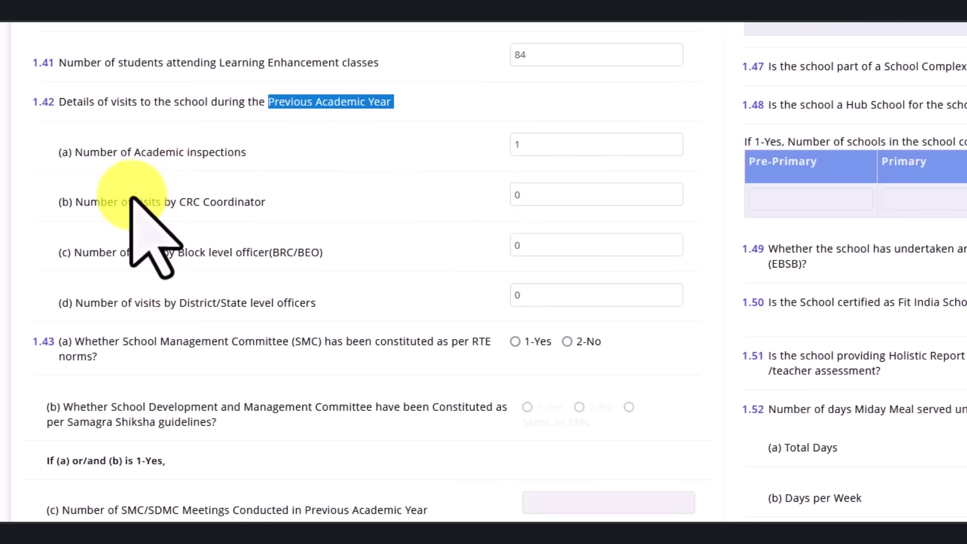
- Enter 7 visits by the CRC Coordinator in 1.42 (b) and 8 visits by the Block level officer in 1.42 (c)
{"action": "left_click_drag", "start_coordinate": [120, 202], "coordinate": [209, 202]}
{"action": "double_click", "coordinate": [520, 194]}
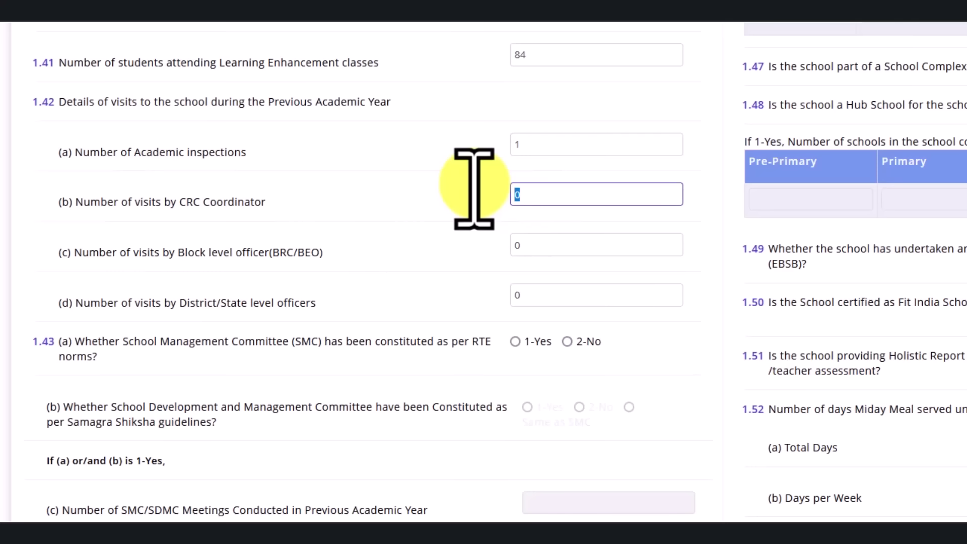
{"action": "type", "text": "7"}
{"action": "scroll", "coordinate": [443, 231], "scroll_direction": "down", "scroll_amount": 2}
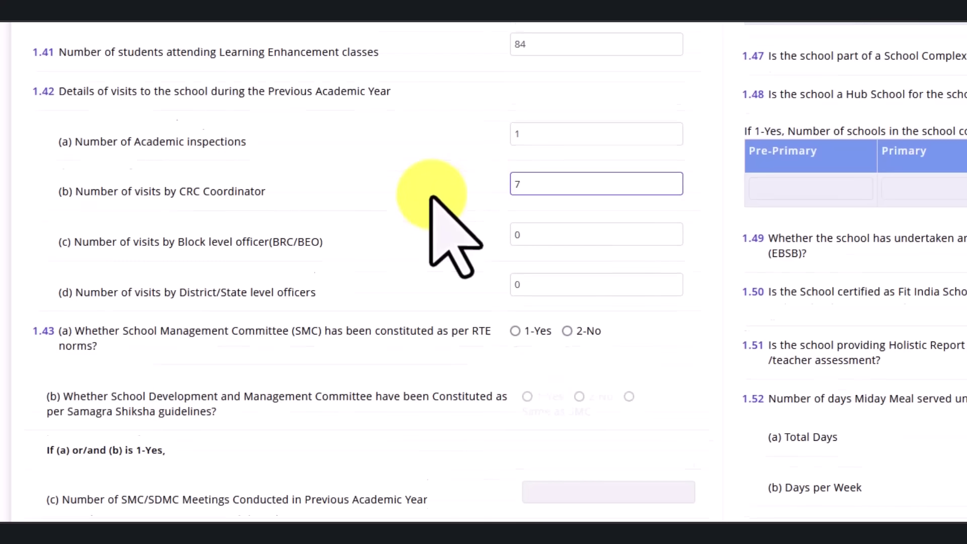
{"action": "left_click_drag", "start_coordinate": [170, 176], "coordinate": [232, 181]}
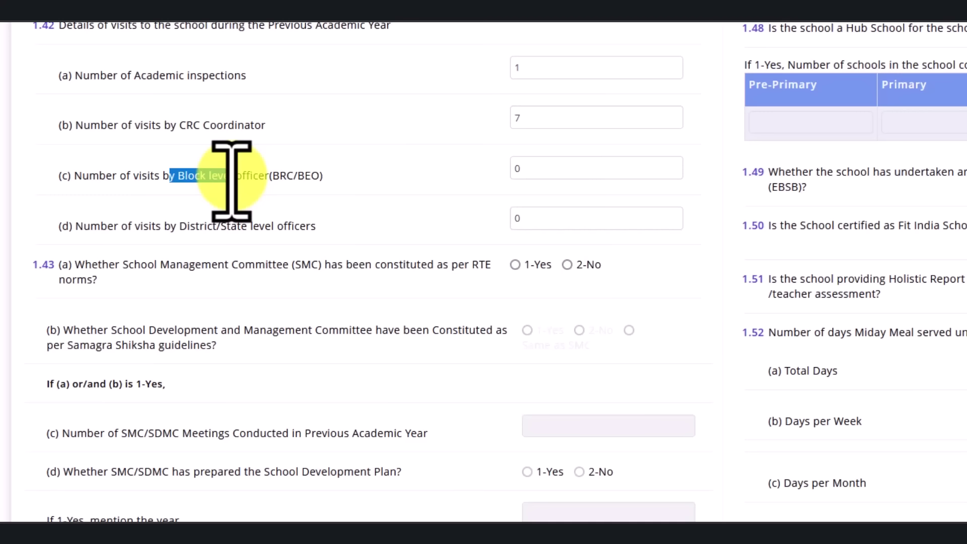
{"action": "left_click_drag", "start_coordinate": [539, 173], "coordinate": [493, 169]}
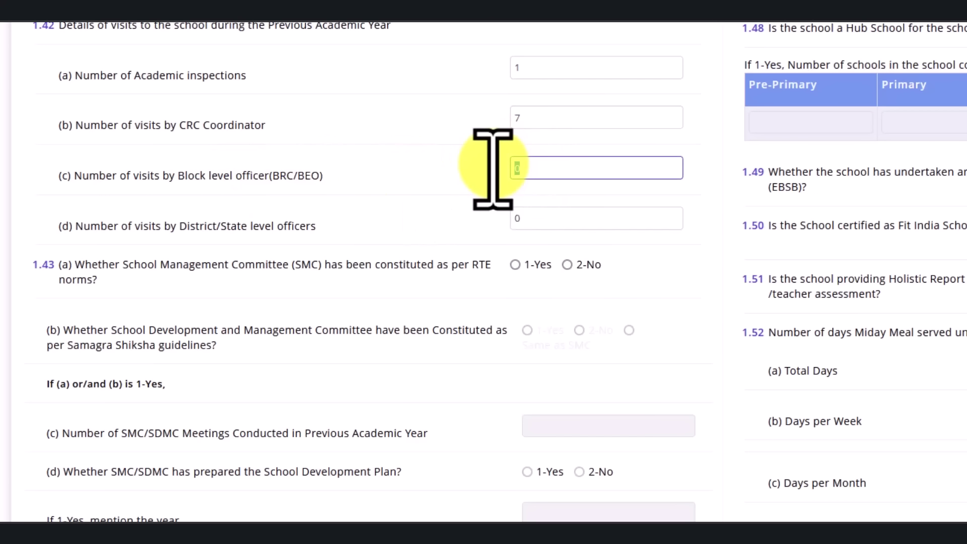
{"action": "type", "text": "8"}
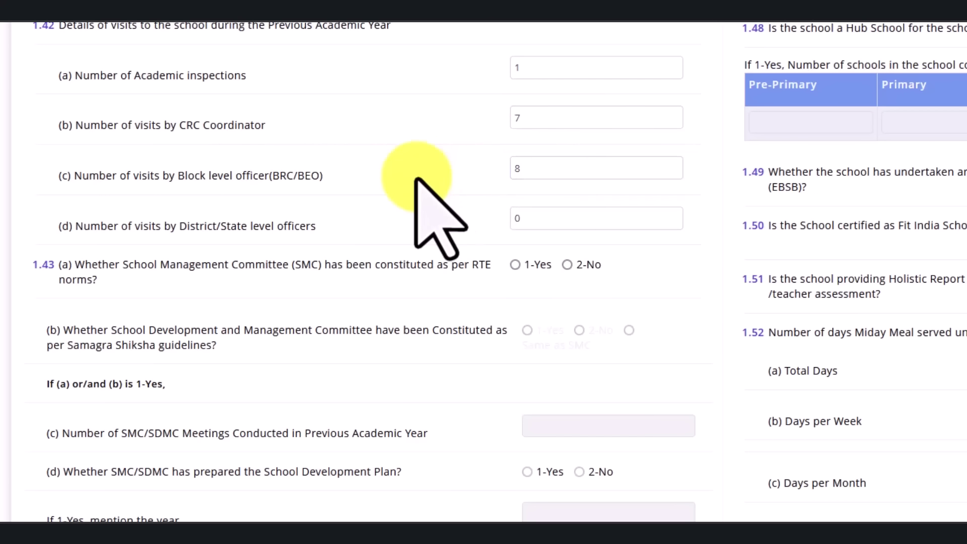
- Set the number of visits by District/State level officers in 1.42 (d) to 1
{"action": "scroll", "coordinate": [407, 182], "scroll_direction": "down", "scroll_amount": 2}
{"action": "left_click_drag", "start_coordinate": [149, 115], "coordinate": [294, 116]}
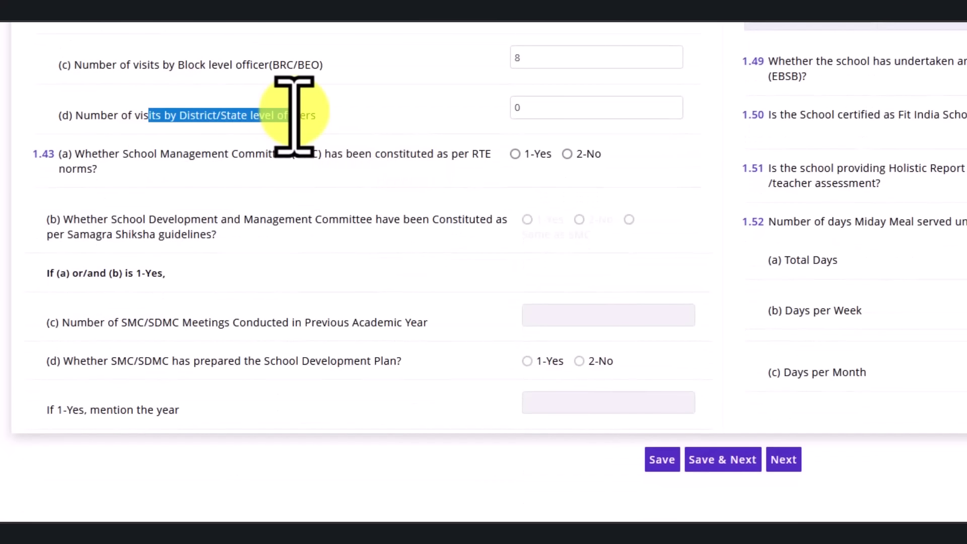
{"action": "left_click_drag", "start_coordinate": [539, 105], "coordinate": [495, 108]}
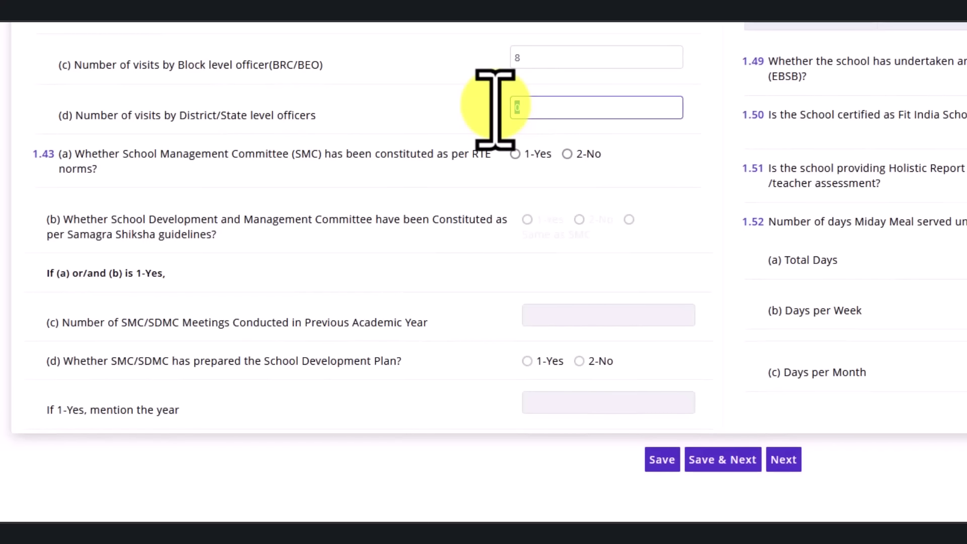
{"action": "type", "text": "1"}
{"action": "left_click", "coordinate": [456, 103]}
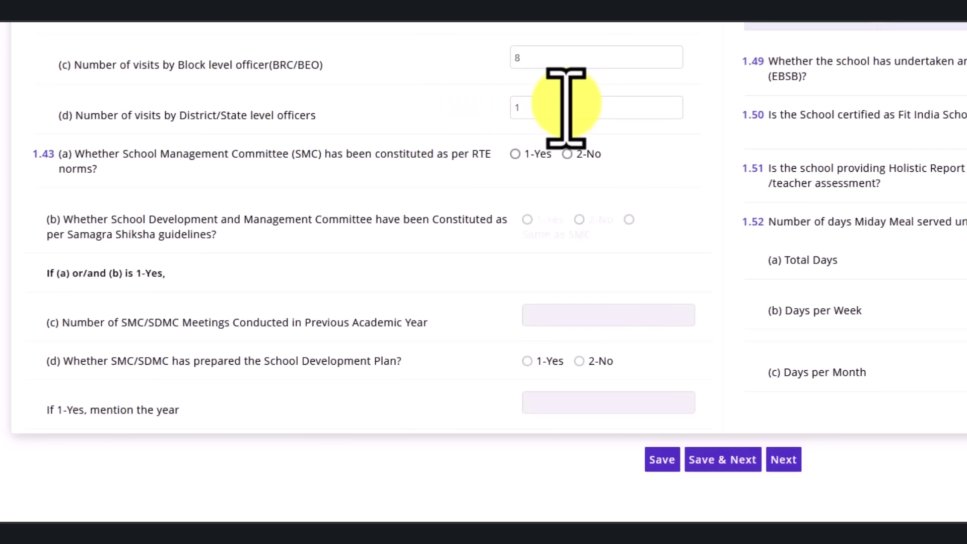
- Recheck the year to which the visit details in 1.42 refer, and set School Management Committee constituted in 1.43 (a) to 1-Yes
{"action": "scroll", "coordinate": [532, 113], "scroll_direction": "up", "scroll_amount": 5}
{"action": "left_click_drag", "start_coordinate": [266, 141], "coordinate": [399, 153]}
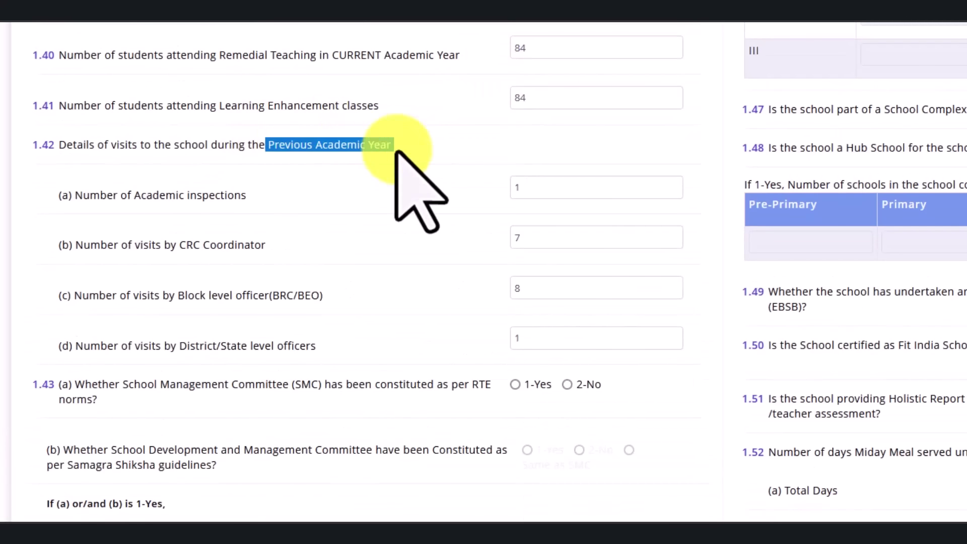
{"action": "scroll", "coordinate": [427, 177], "scroll_direction": "down", "scroll_amount": 5}
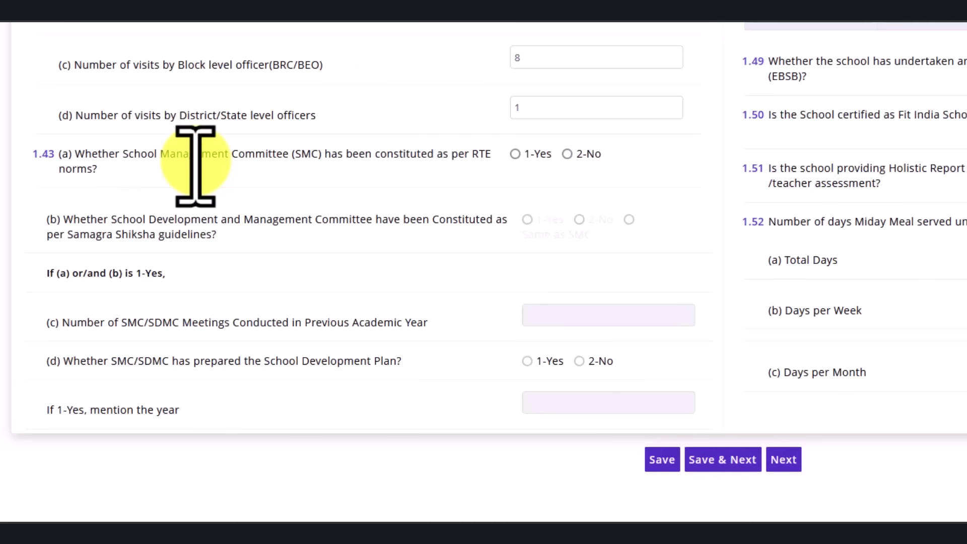
{"action": "left_click", "coordinate": [514, 153]}
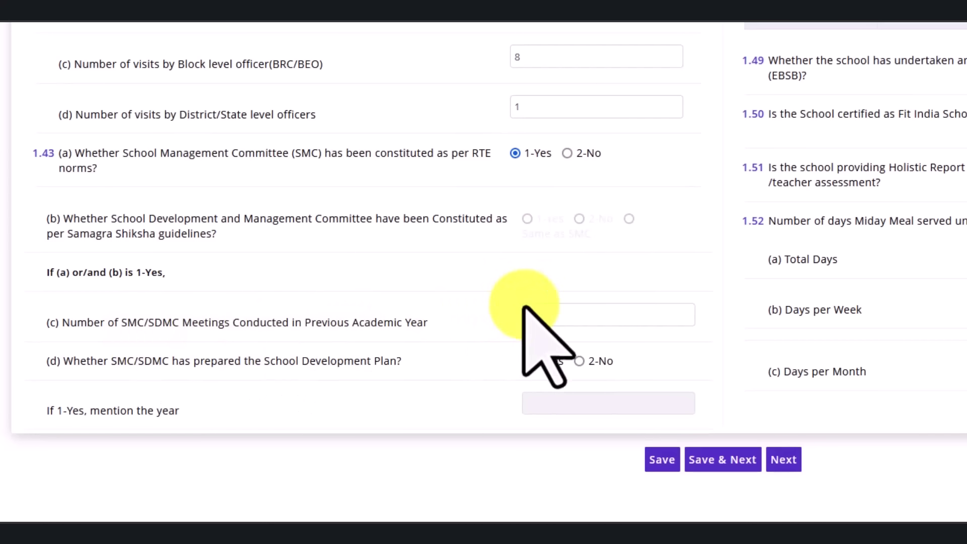
- Enter 10 SMC/SDMC meetings in 1.43 (c), and set School Development Plan prepared in (d) to 1-Yes with the year 2024
{"action": "left_click", "coordinate": [553, 314]}
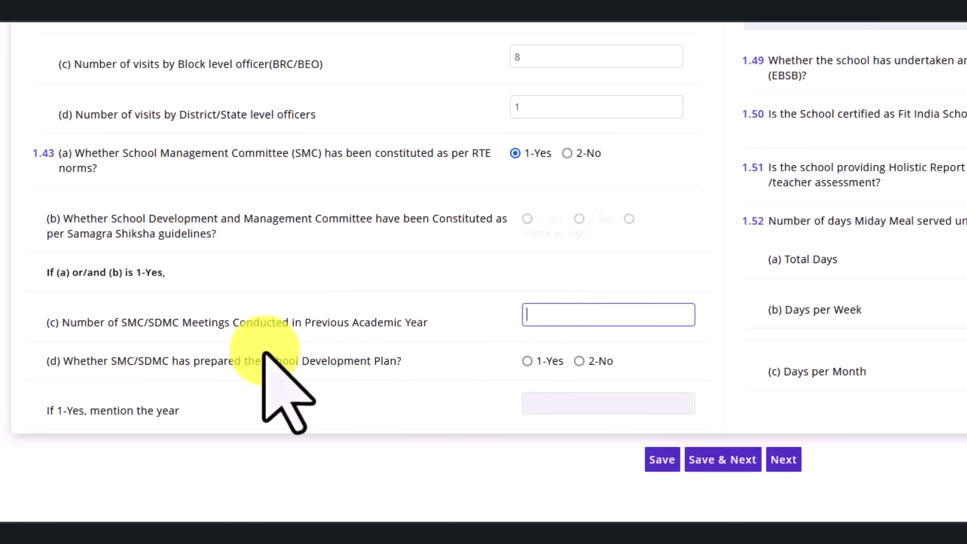
{"action": "left_click_drag", "start_coordinate": [115, 362], "coordinate": [407, 370]}
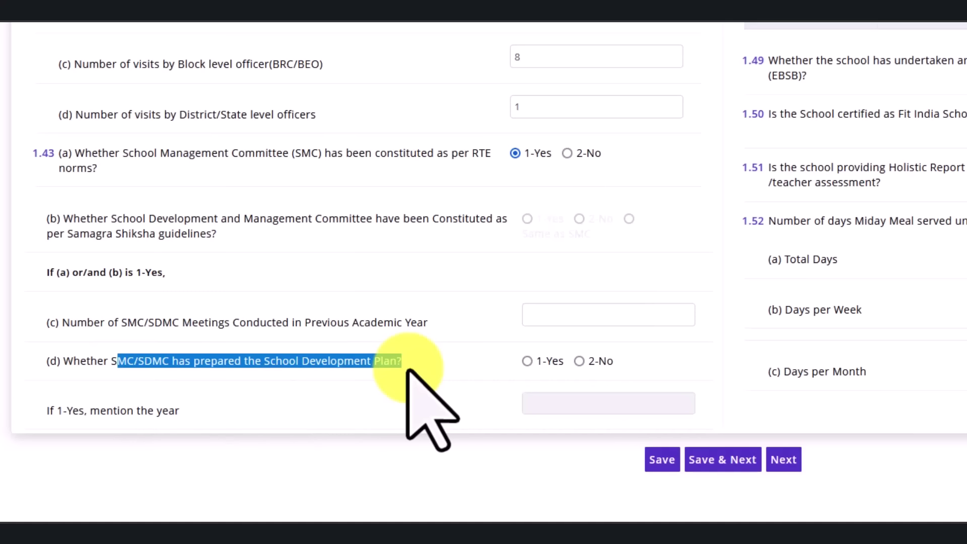
{"action": "left_click", "coordinate": [527, 361]}
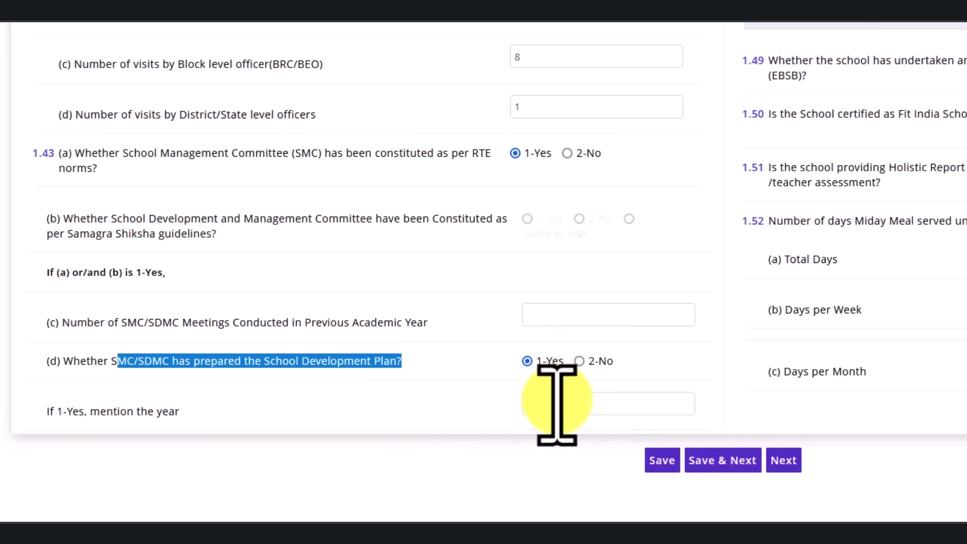
{"action": "left_click", "coordinate": [555, 401]}
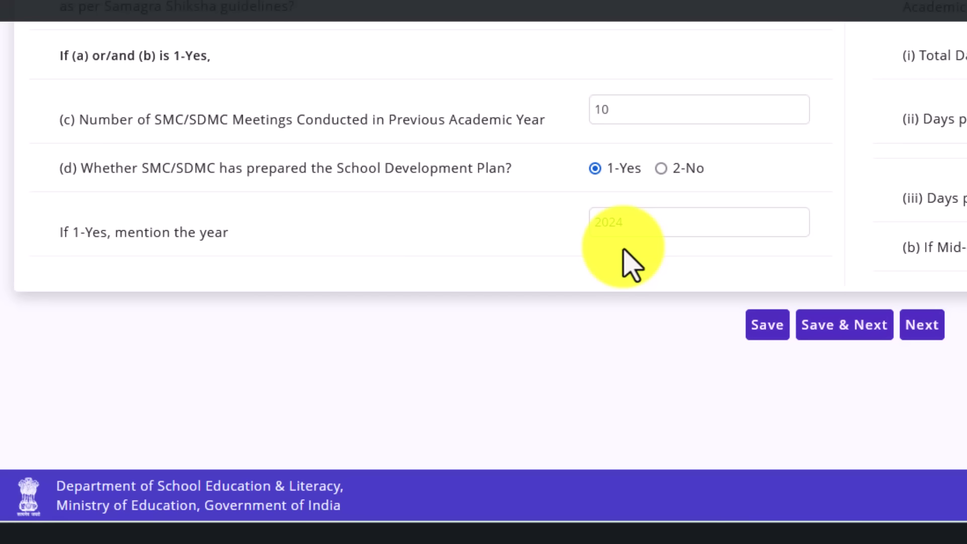
{"action": "left_click", "coordinate": [647, 231]}
{"action": "type", "text": "2024"}
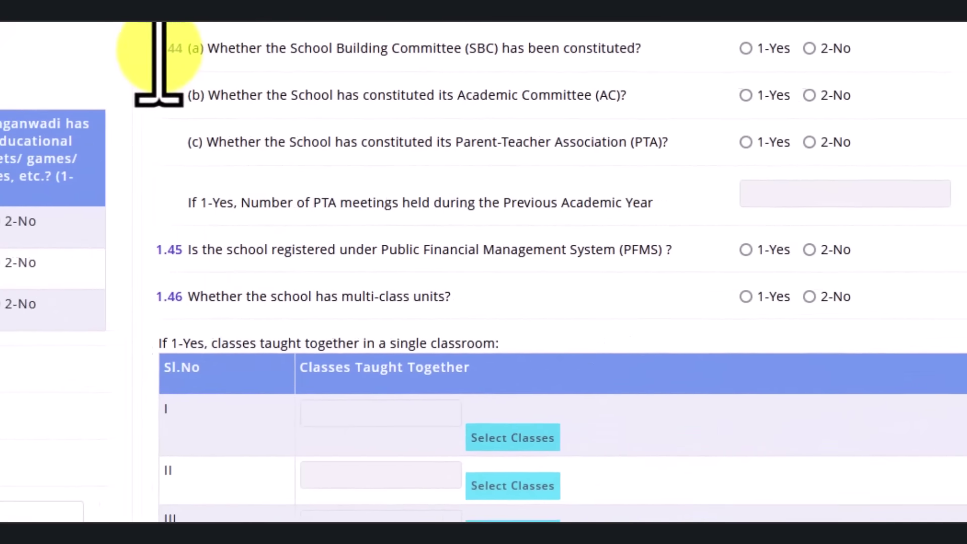
- Set School Building Committee constituted in 1.44 (a) to 2-No and review the Academic Committee question in (b)
{"action": "left_click_drag", "start_coordinate": [149, 47], "coordinate": [193, 47]}
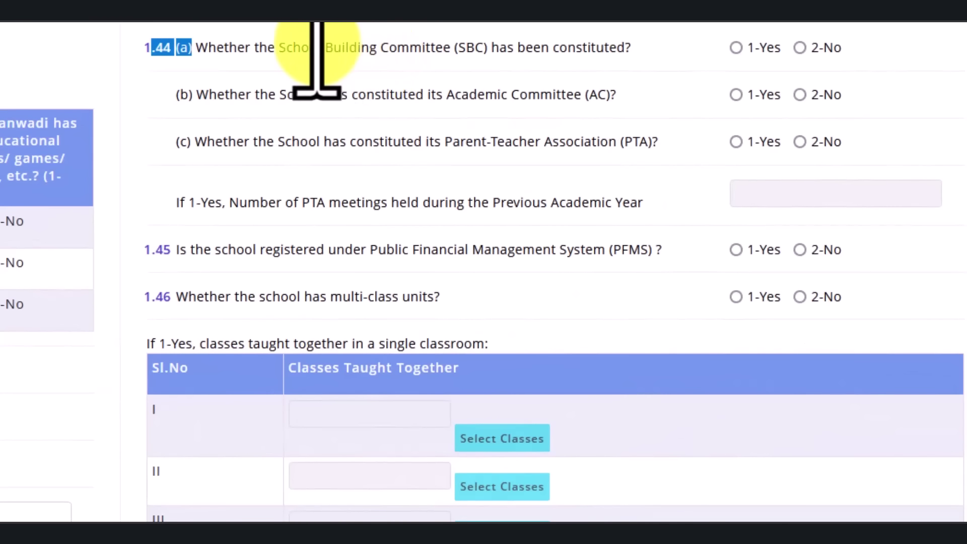
{"action": "left_click_drag", "start_coordinate": [300, 47], "coordinate": [510, 48]}
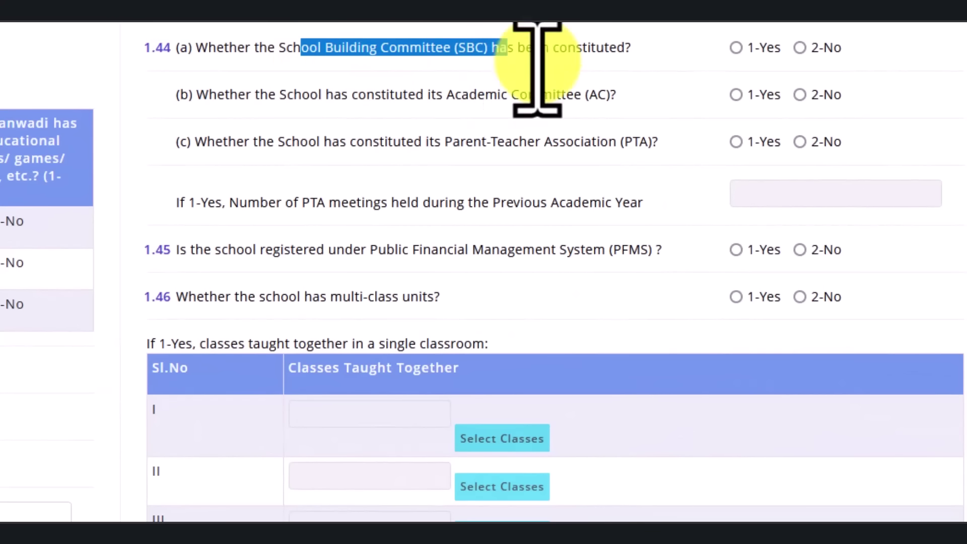
{"action": "left_click", "coordinate": [800, 48]}
{"action": "left_click_drag", "start_coordinate": [424, 94], "coordinate": [572, 95]}
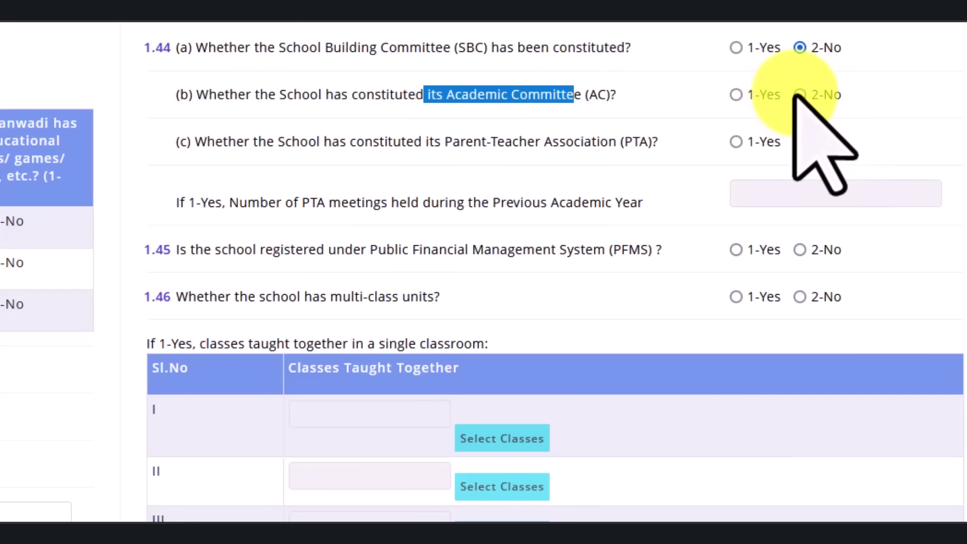
- Set Parent-Teacher Association constituted in 1.44 (c) to 1-Yes and enter 10 PTA meetings for the previous academic year
{"action": "left_click_drag", "start_coordinate": [347, 141], "coordinate": [625, 155]}
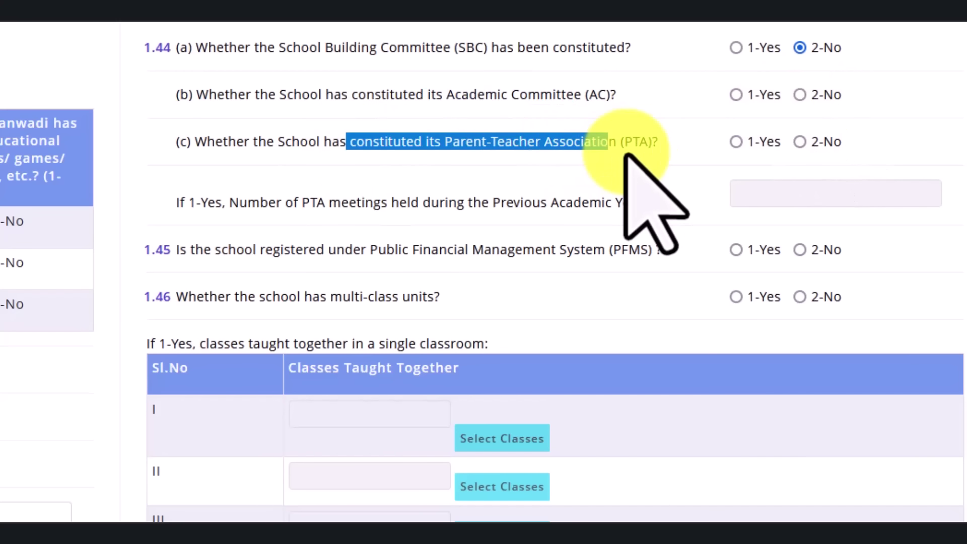
{"action": "left_click", "coordinate": [734, 141]}
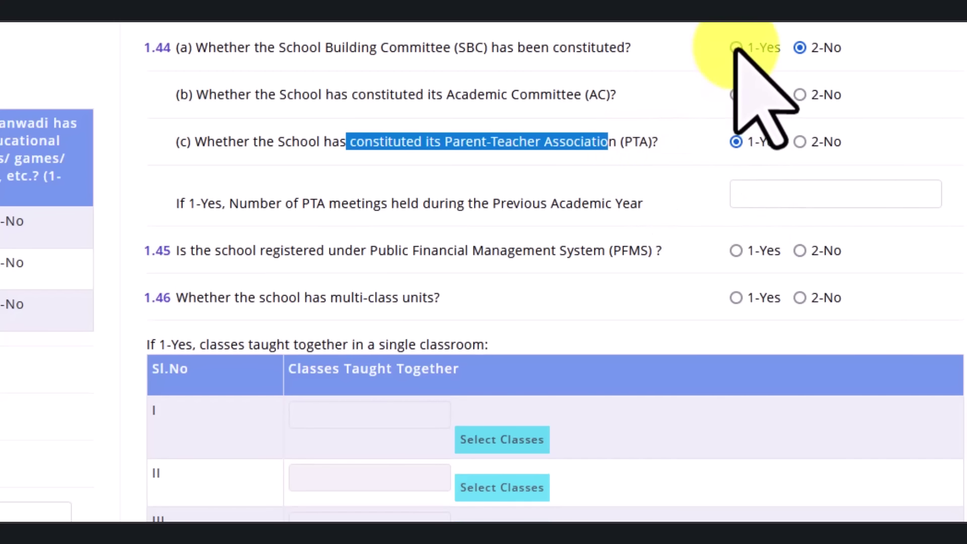
{"action": "scroll", "coordinate": [735, 73], "scroll_direction": "down", "scroll_amount": 2}
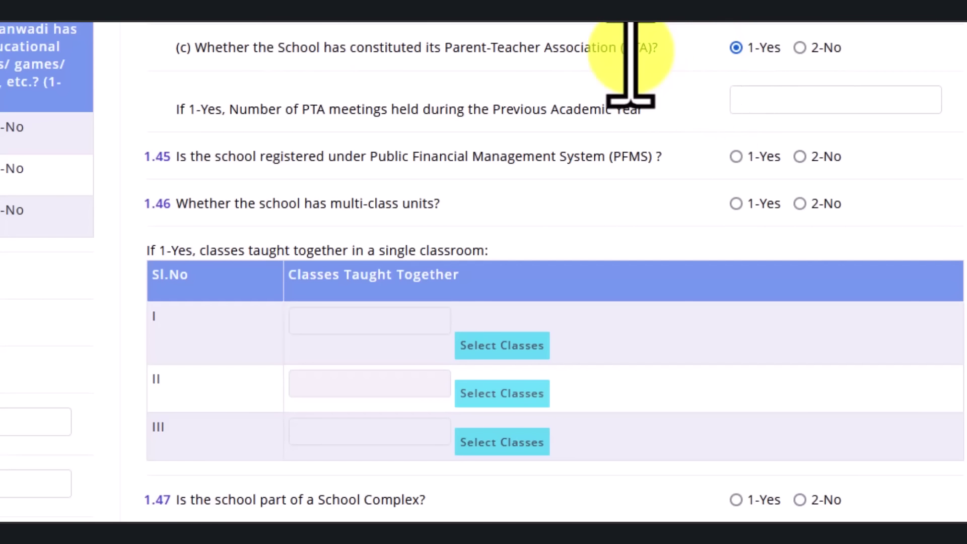
{"action": "left_click_drag", "start_coordinate": [623, 50], "coordinate": [657, 50]}
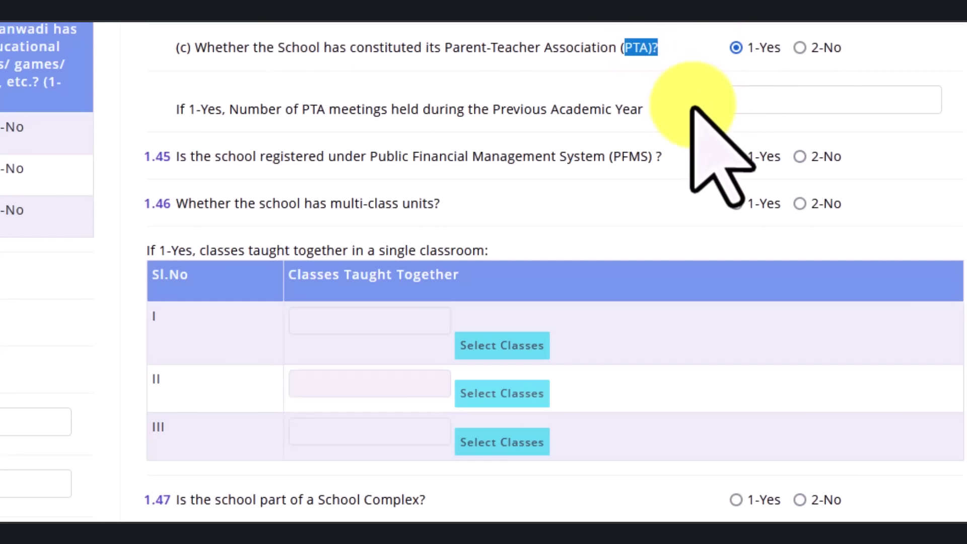
{"action": "left_click", "coordinate": [790, 107]}
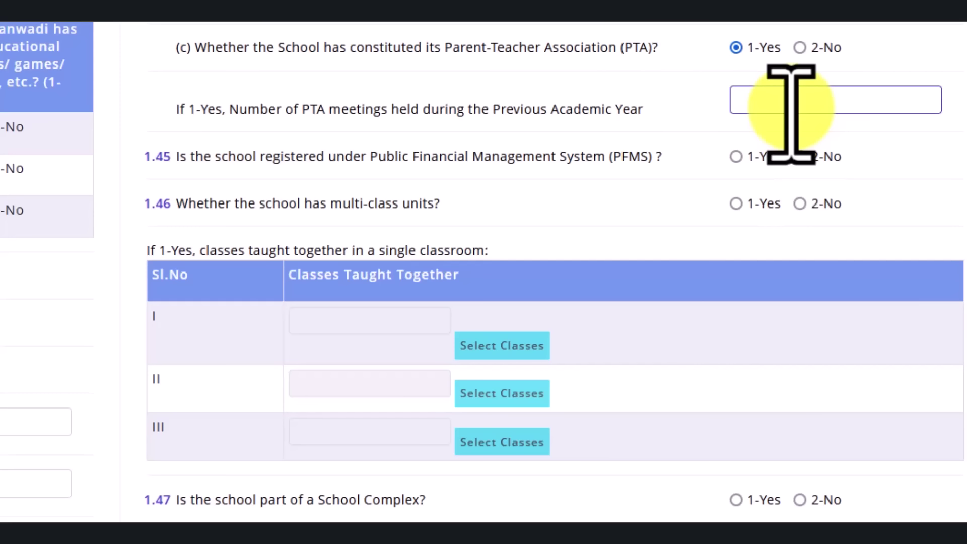
{"action": "type", "text": "10"}
- Set registration under the Public Financial Management System (PFMS) in 1.45 to 1-Yes
{"action": "scroll", "coordinate": [658, 162], "scroll_direction": "down", "scroll_amount": 3}
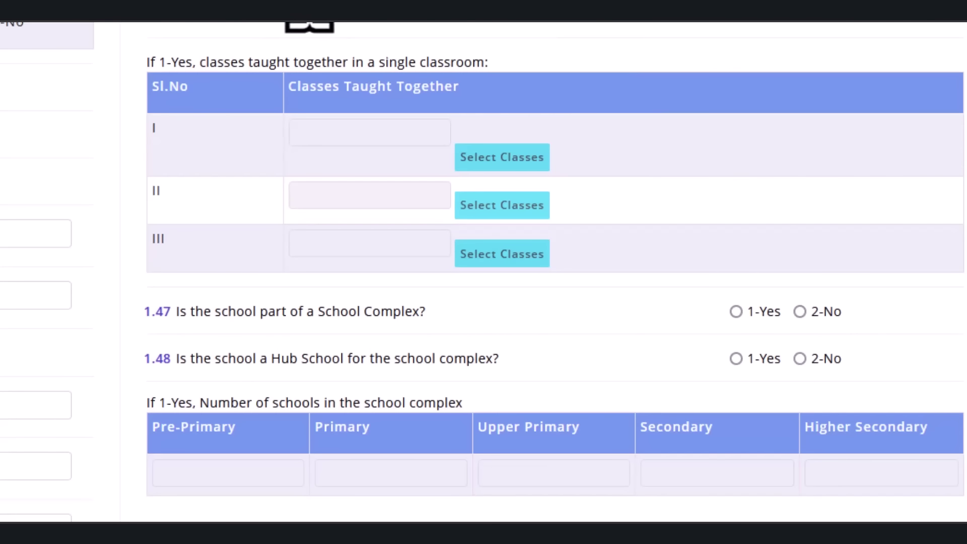
{"action": "left_click_drag", "start_coordinate": [156, 34], "coordinate": [390, 34]}
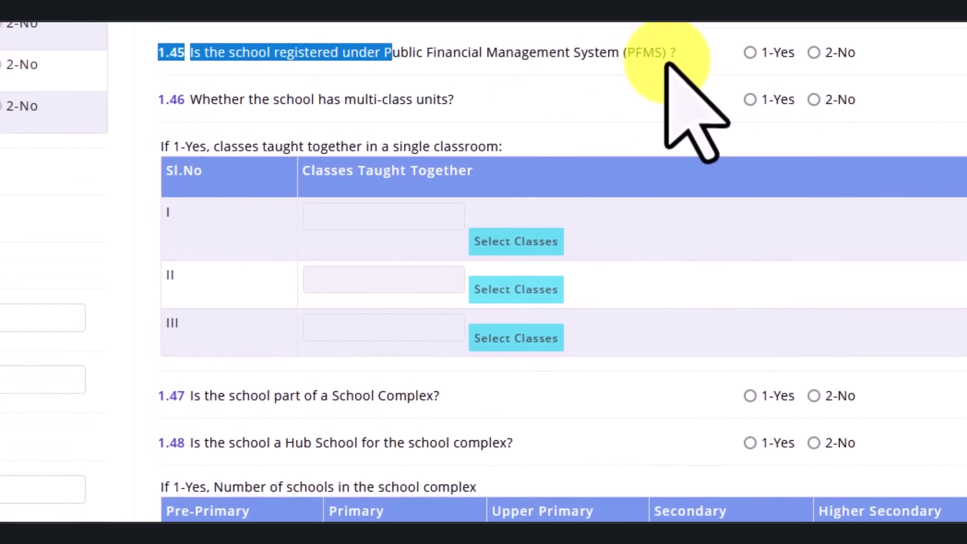
{"action": "left_click", "coordinate": [750, 53]}
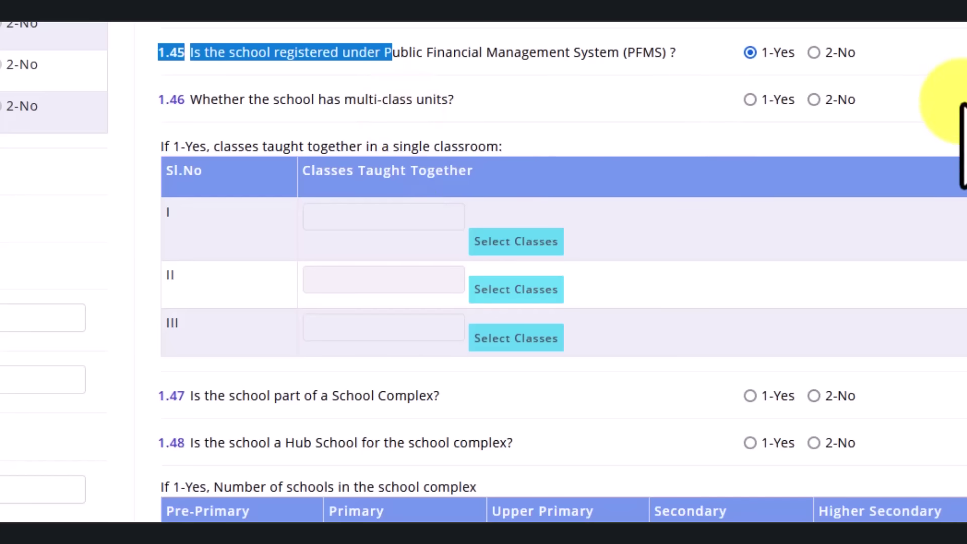
- Set multi-class units in 1.46 to 1-Yes and select classes 1 and 2 as taught together in row I
{"action": "left_click", "coordinate": [749, 100]}
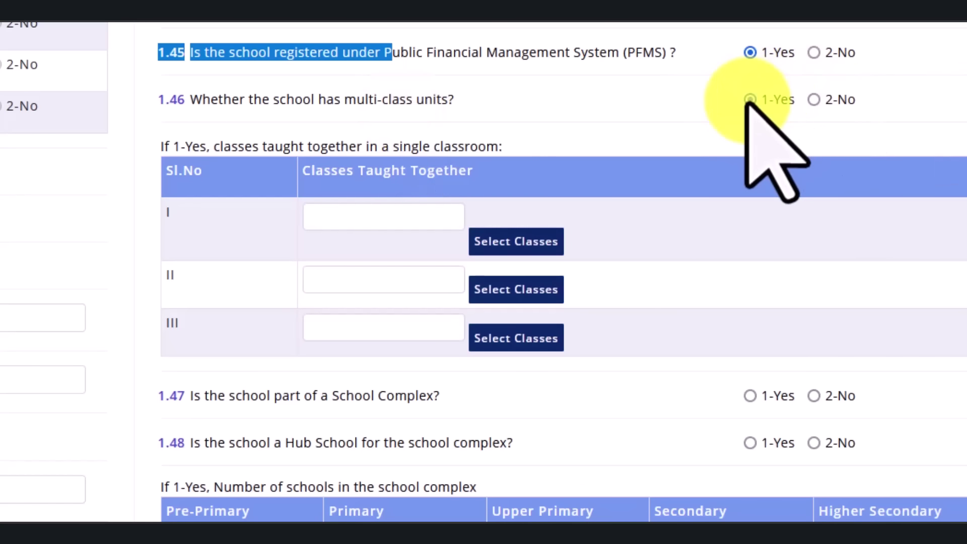
{"action": "left_click", "coordinate": [371, 278]}
{"action": "left_click", "coordinate": [356, 325]}
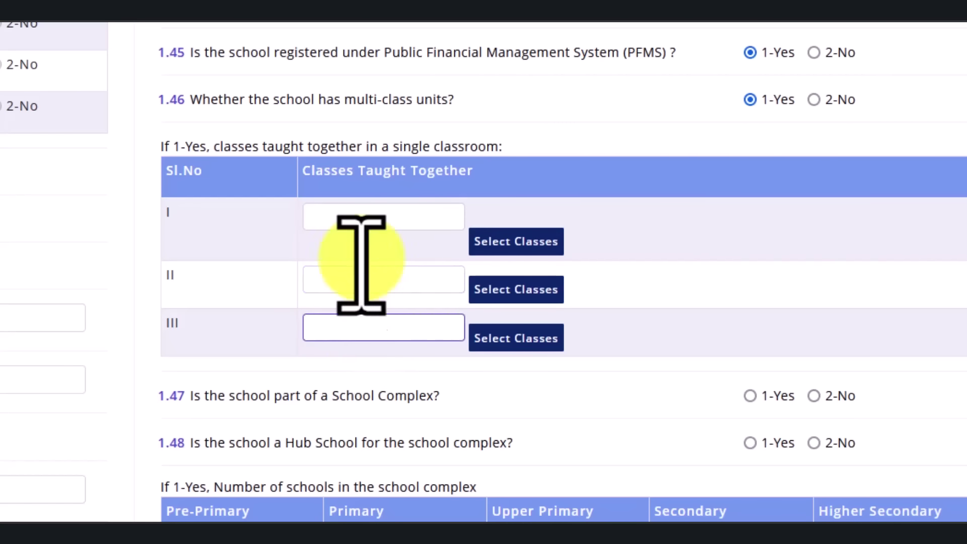
{"action": "left_click", "coordinate": [523, 241]}
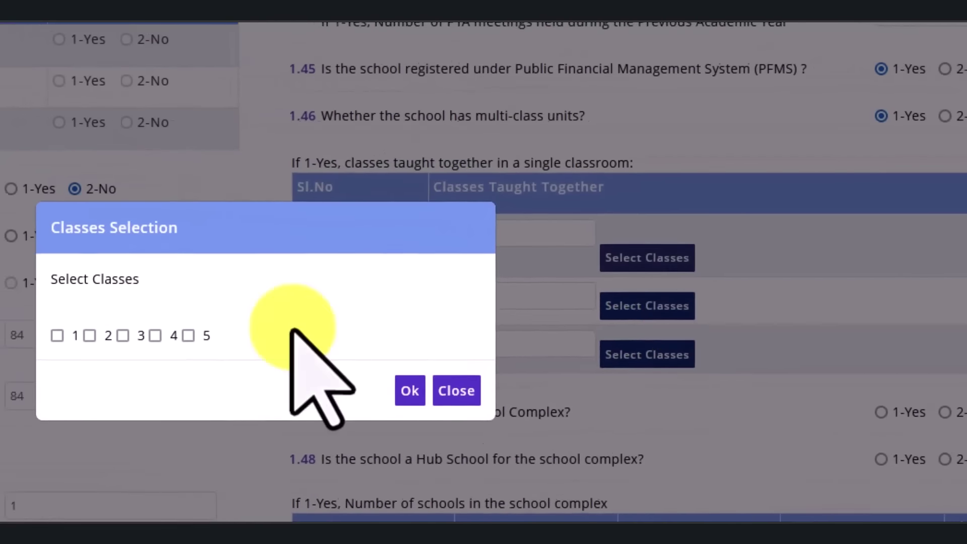
{"action": "left_click", "coordinate": [94, 339]}
{"action": "left_click", "coordinate": [130, 340]}
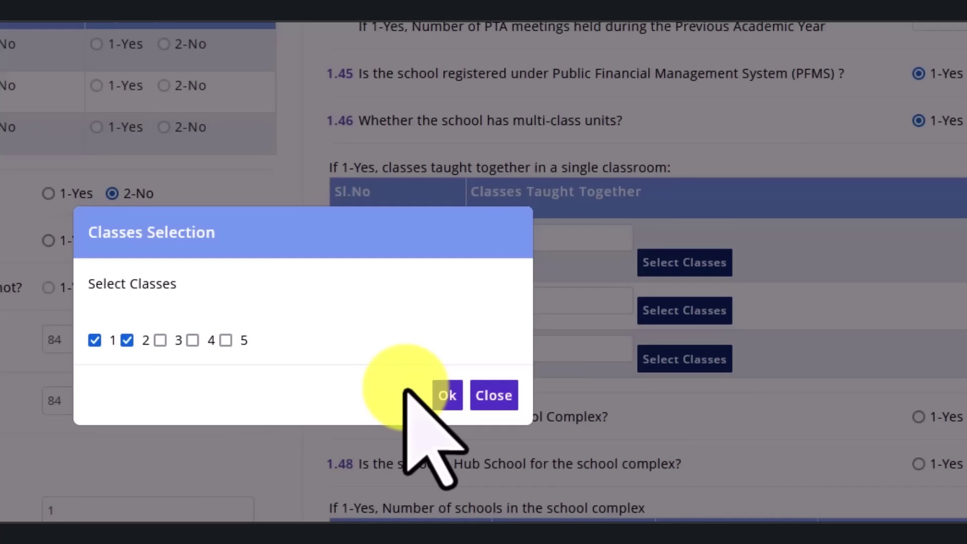
{"action": "left_click", "coordinate": [435, 397]}
- Select classes 3, 4 and 5 as taught together in row II of 1.46
{"action": "left_click", "coordinate": [686, 308]}
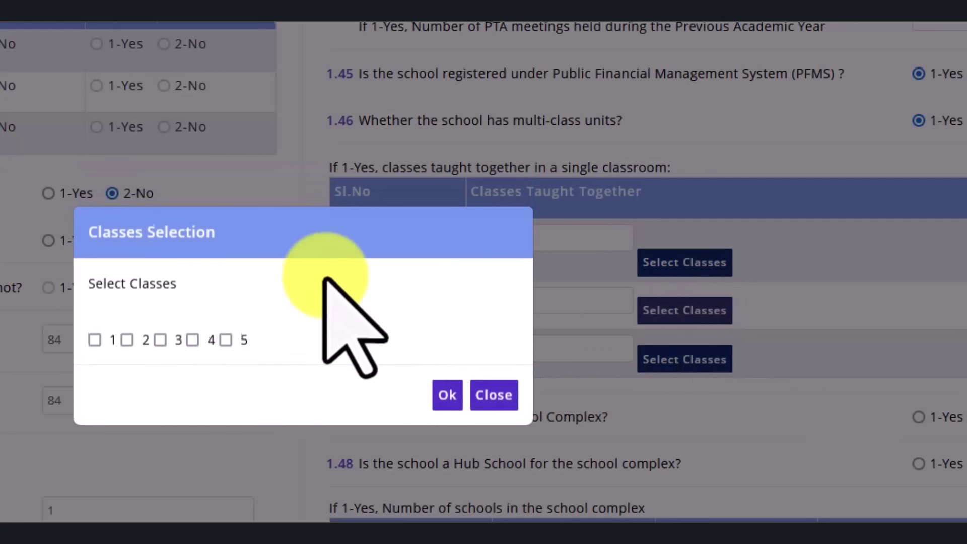
{"action": "left_click", "coordinate": [192, 340]}
{"action": "left_click", "coordinate": [226, 340]}
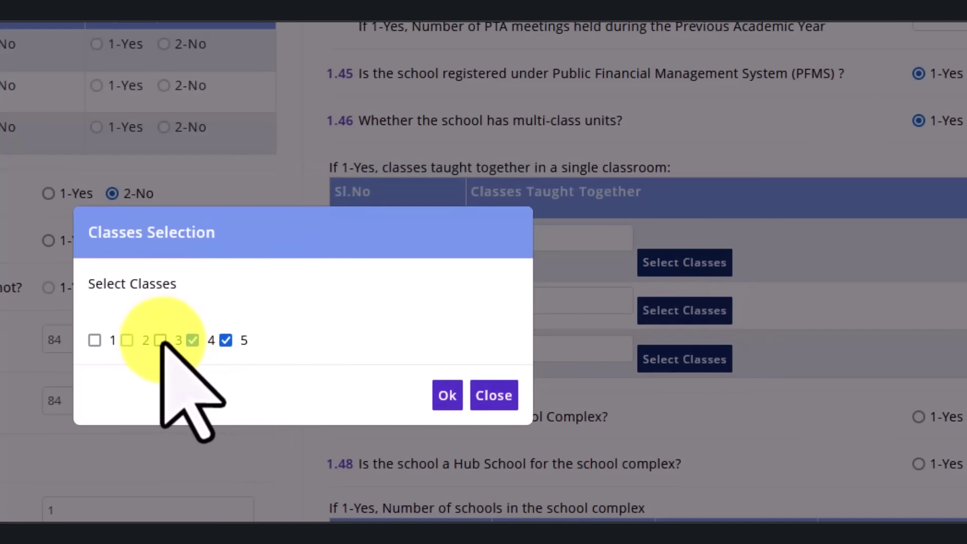
{"action": "left_click", "coordinate": [160, 340]}
{"action": "left_click", "coordinate": [447, 396]}
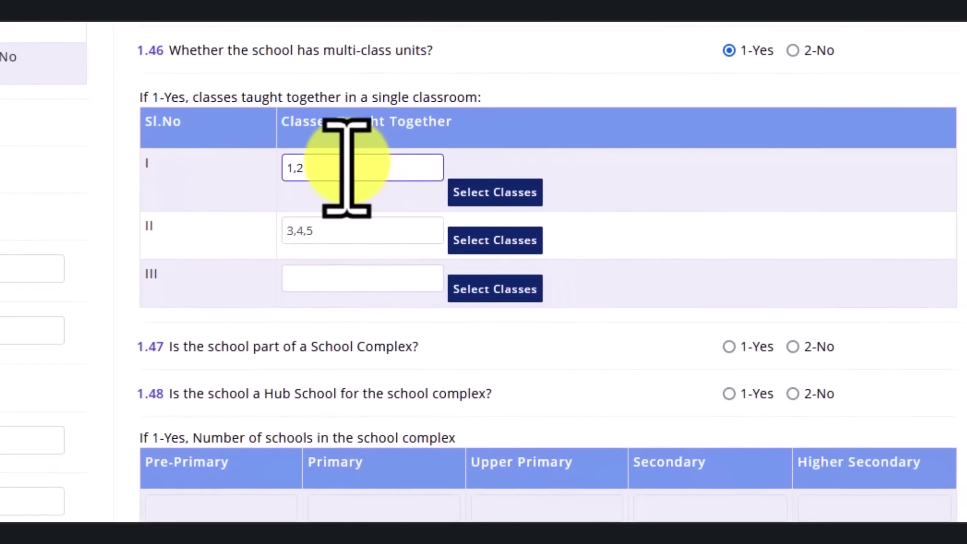
- Clear the selected classes from rows I and II of the classes taught together table in 1.46
{"action": "left_click", "coordinate": [547, 238]}
{"action": "left_click", "coordinate": [258, 324]}
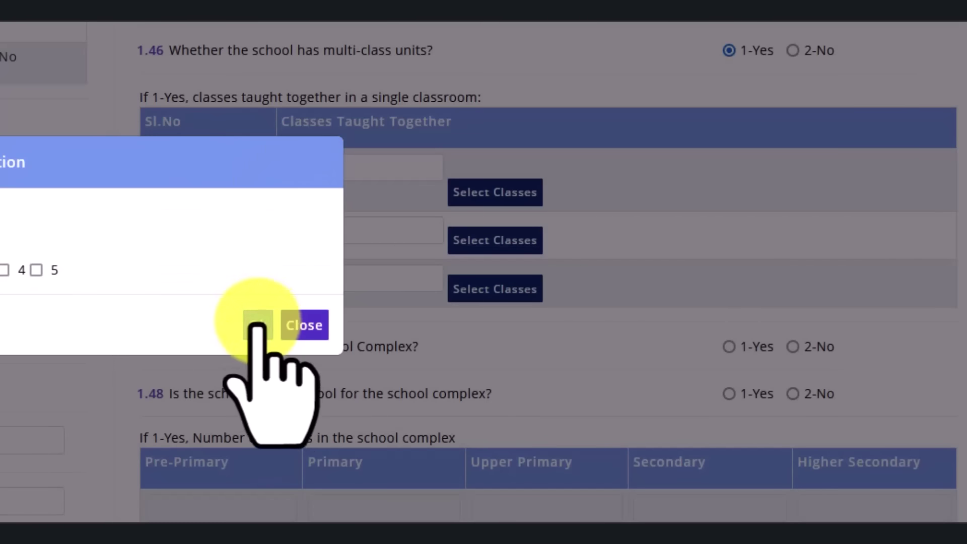
{"action": "left_click", "coordinate": [489, 240]}
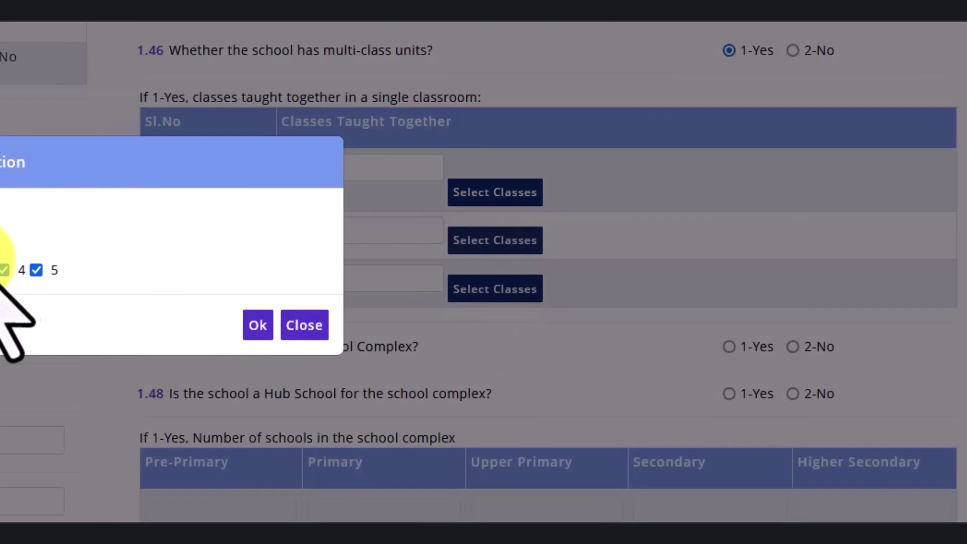
{"action": "left_click", "coordinate": [4, 270]}
{"action": "left_click", "coordinate": [36, 270]}
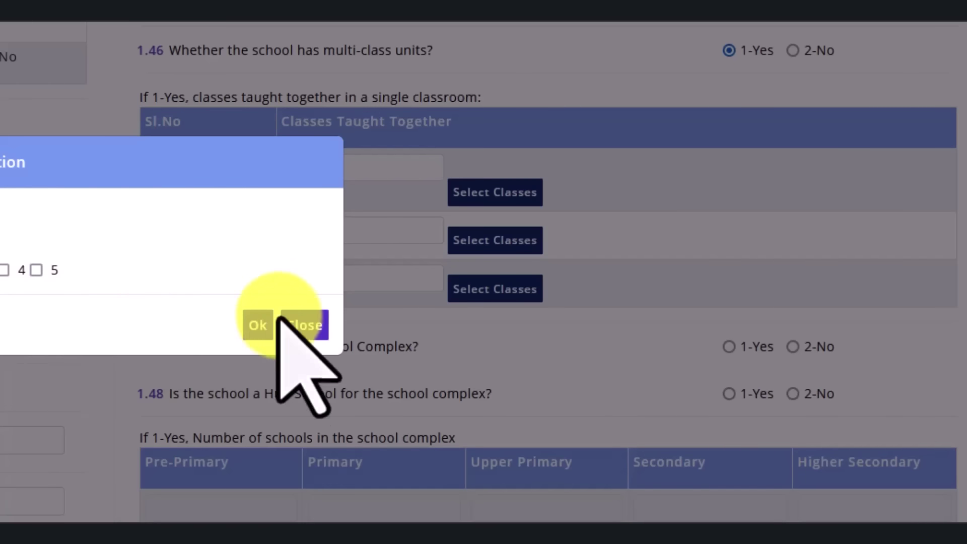
{"action": "left_click", "coordinate": [257, 325]}
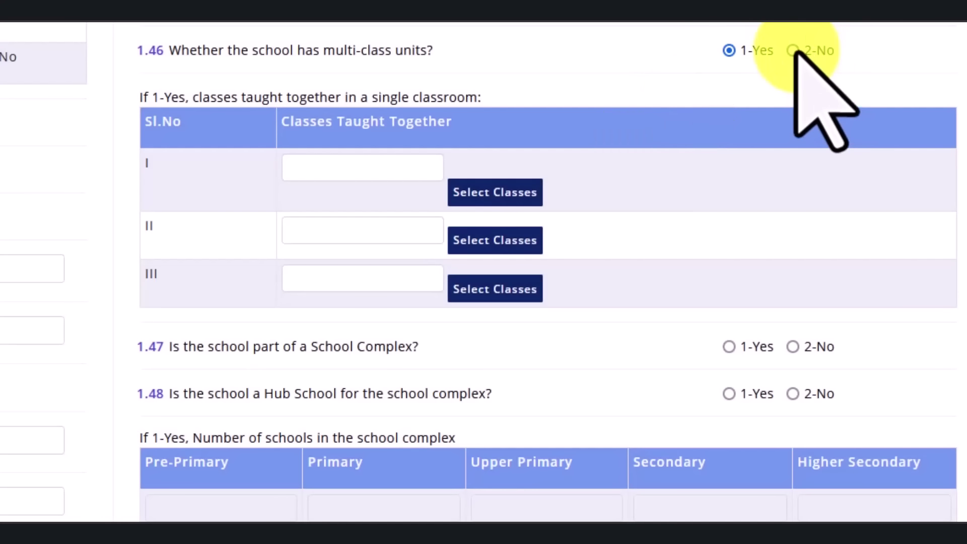
- Set whether the school has multi-class units in 1.46 to 2-No
{"action": "left_click", "coordinate": [793, 50]}
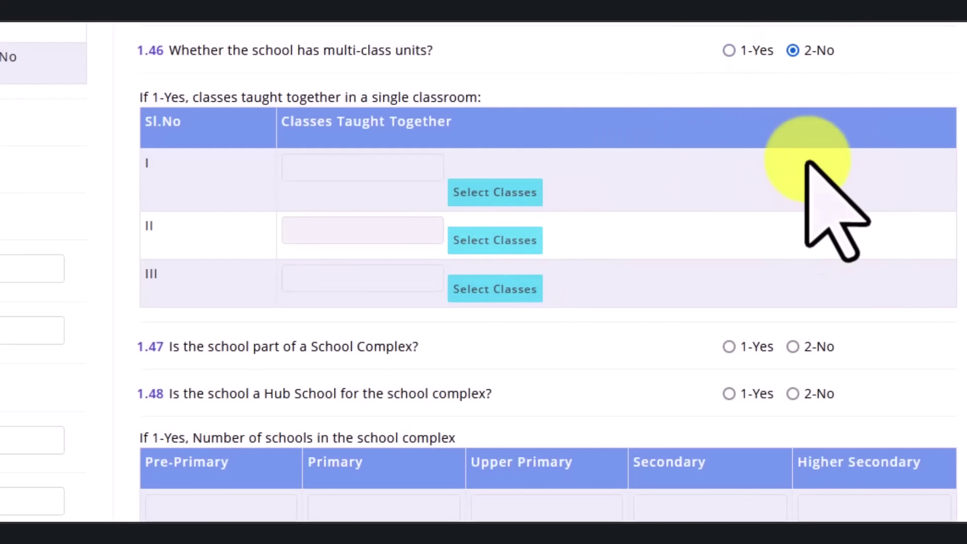
{"action": "scroll", "coordinate": [705, 192], "scroll_direction": "down", "scroll_amount": 5}
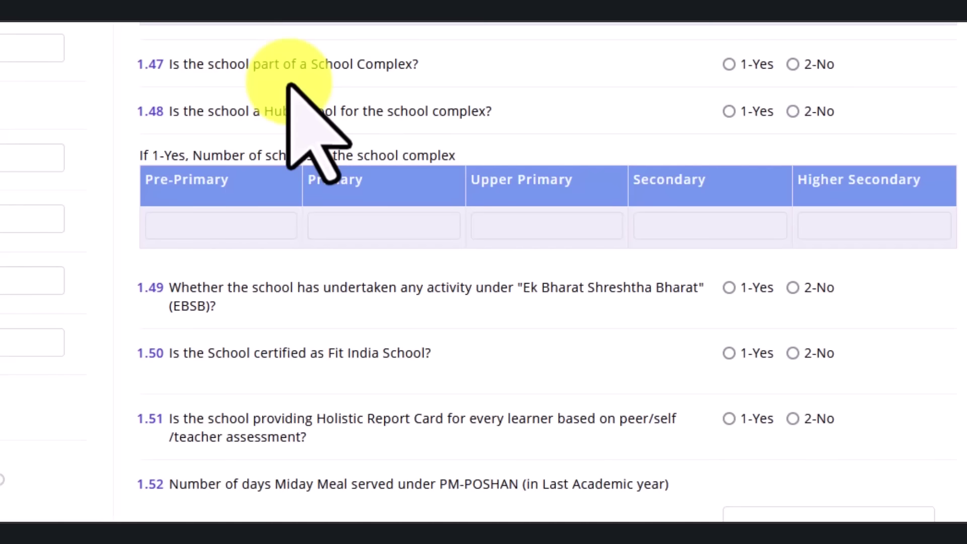
- Mark the school as part of a School Complex in 1.47 and as its Hub School in 1.48, both 1-Yes
{"action": "left_click", "coordinate": [728, 64]}
{"action": "scroll", "coordinate": [274, 70], "scroll_direction": "down", "scroll_amount": 2}
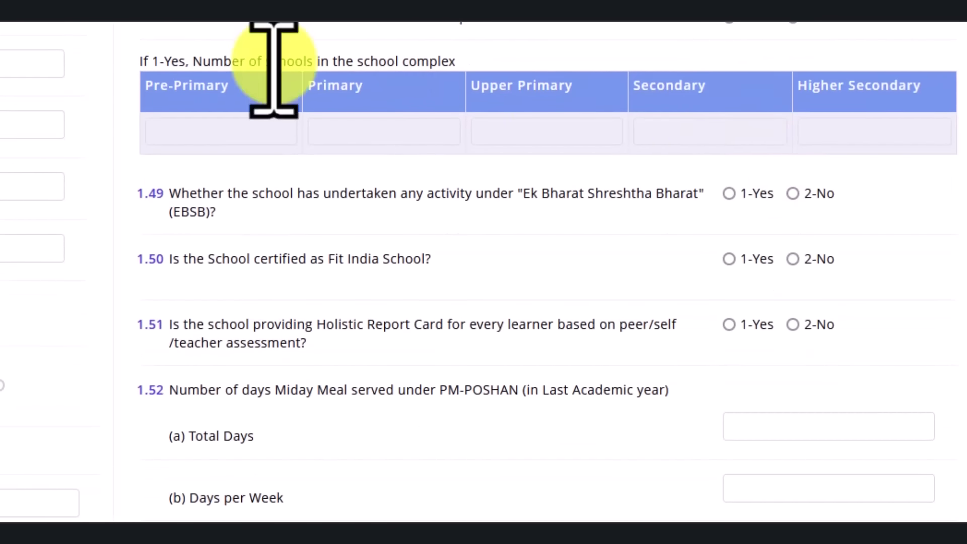
{"action": "left_click_drag", "start_coordinate": [190, 103], "coordinate": [355, 125]}
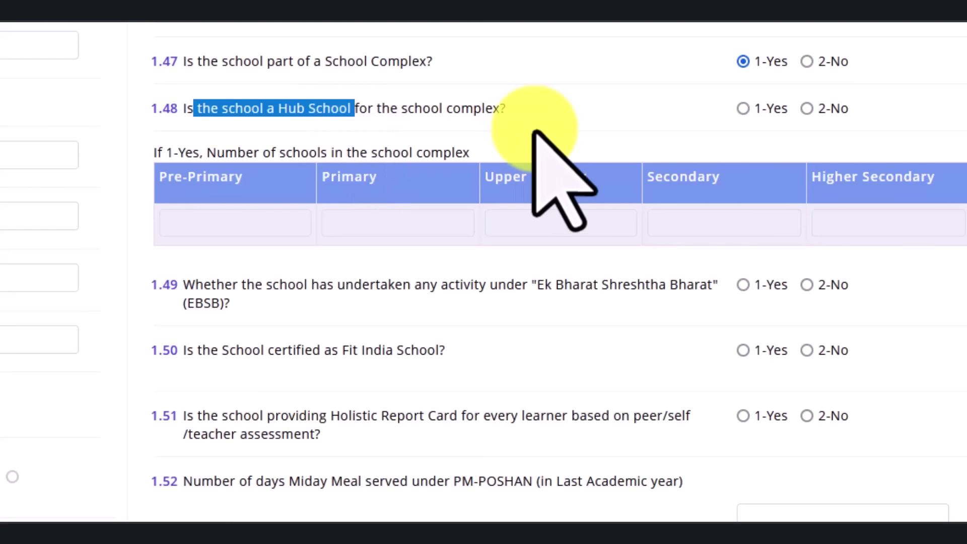
{"action": "left_click_drag", "start_coordinate": [505, 110], "coordinate": [390, 98]}
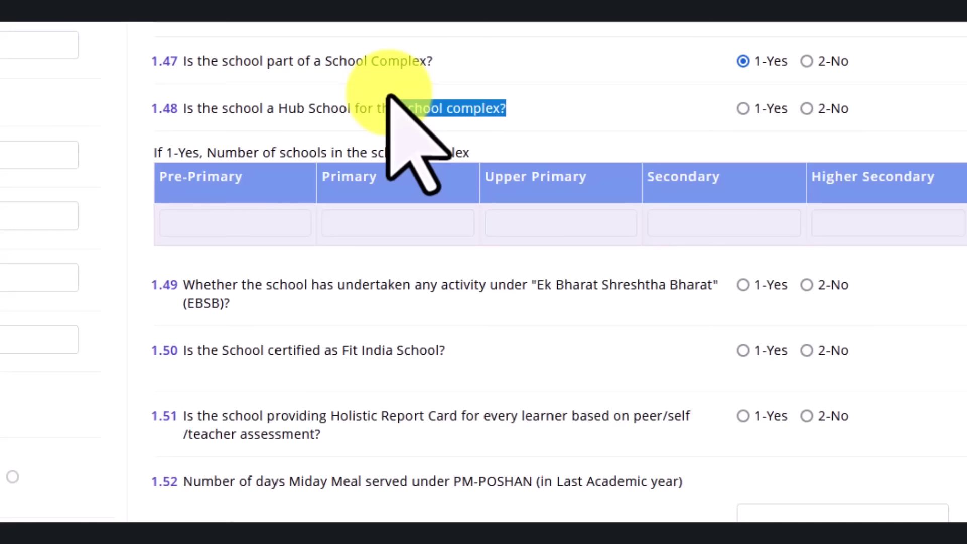
{"action": "left_click", "coordinate": [742, 109]}
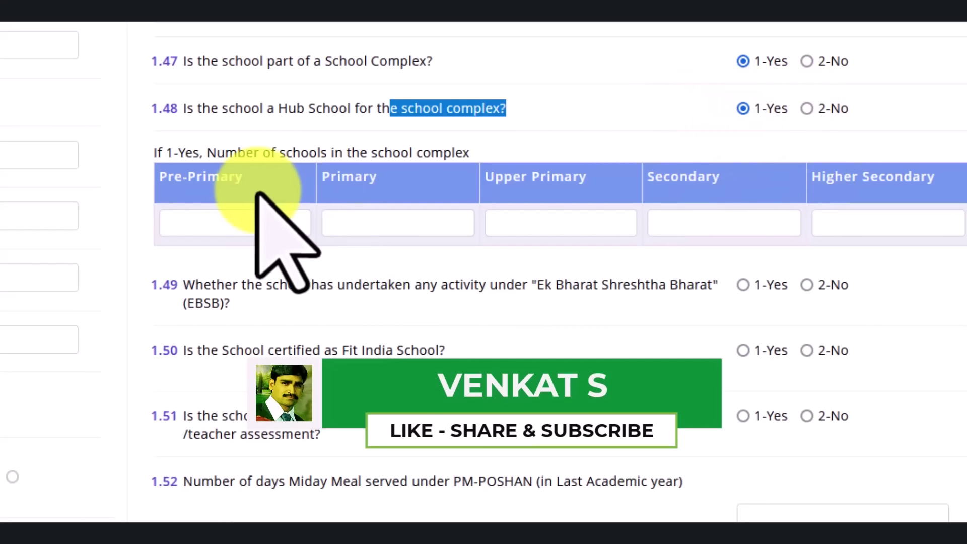
- Set whether the school is a Hub School for the school complex in 1.48 to 2-No
{"action": "left_click", "coordinate": [267, 222]}
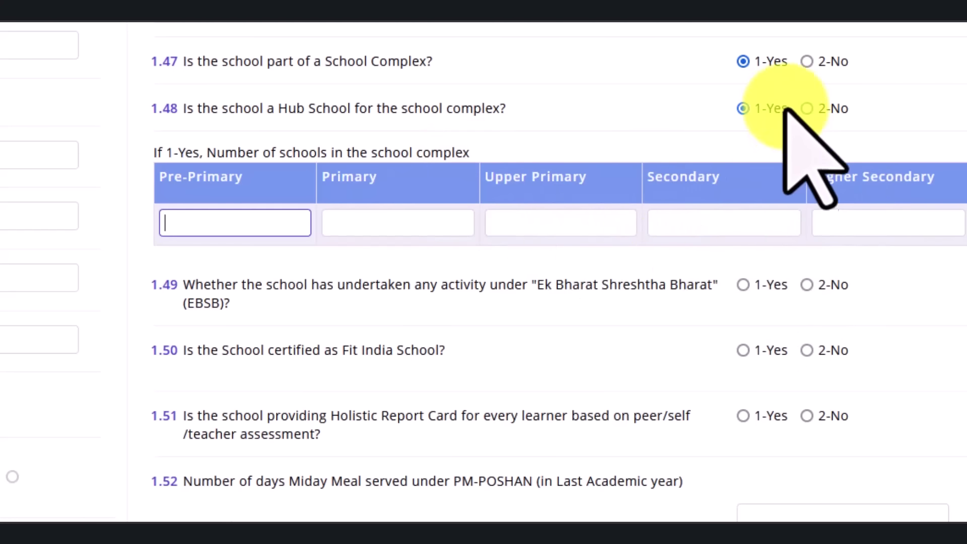
{"action": "left_click", "coordinate": [804, 114]}
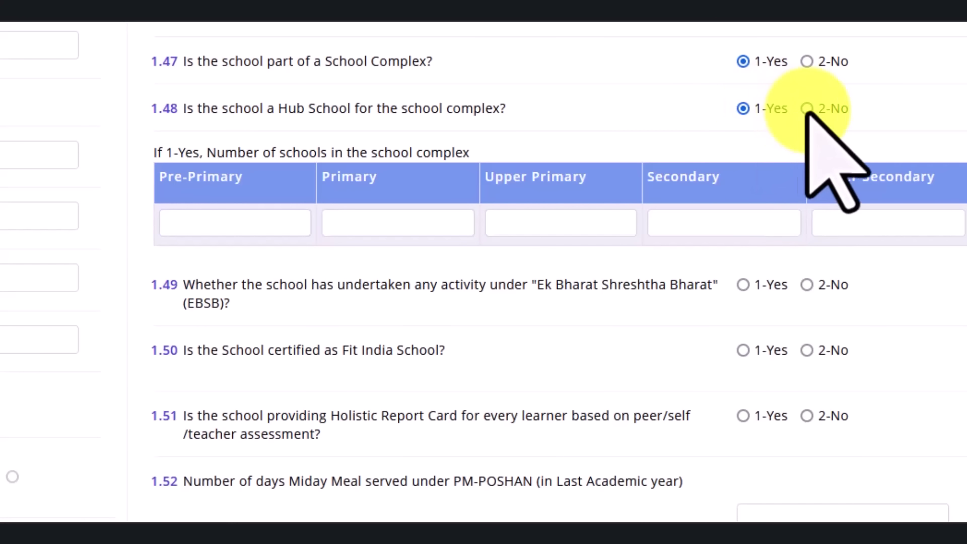
{"action": "left_click", "coordinate": [807, 110]}
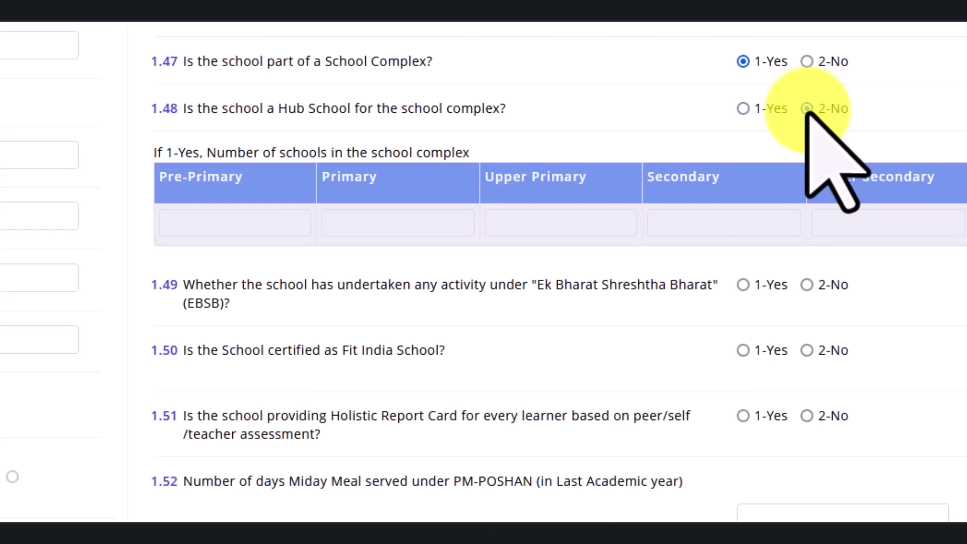
- Answer 1-Yes for Ek Bharat Shreshtha Bharat activity in 1.49 and for Fit India School certification in 1.50
{"action": "scroll", "coordinate": [550, 259], "scroll_direction": "down", "scroll_amount": 1}
{"action": "scroll", "coordinate": [550, 259], "scroll_direction": "down", "scroll_amount": 3}
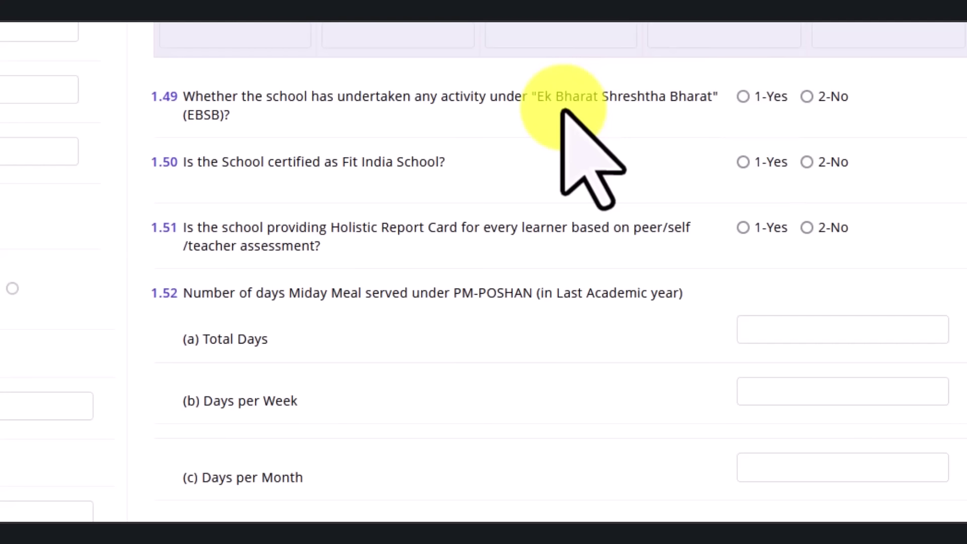
{"action": "left_click", "coordinate": [743, 96]}
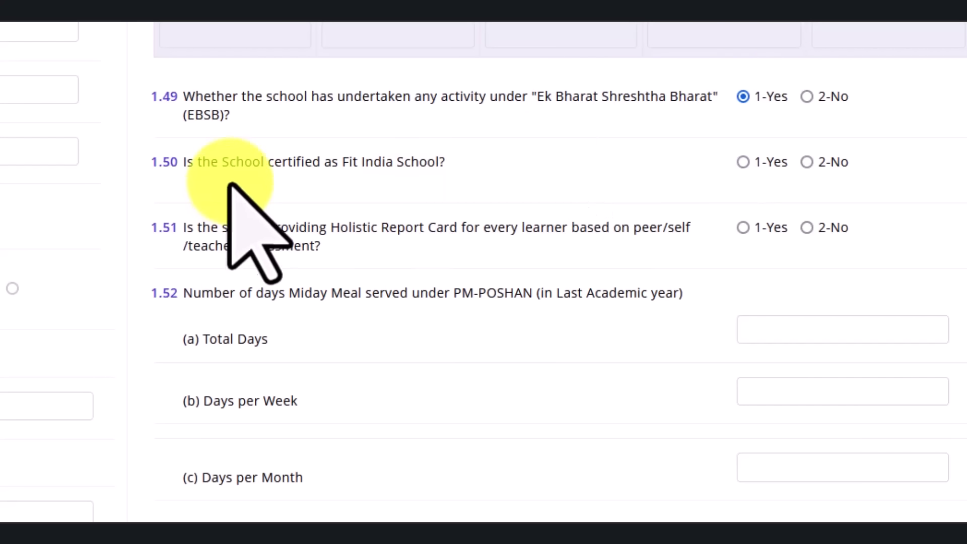
{"action": "left_click_drag", "start_coordinate": [342, 161], "coordinate": [433, 173]}
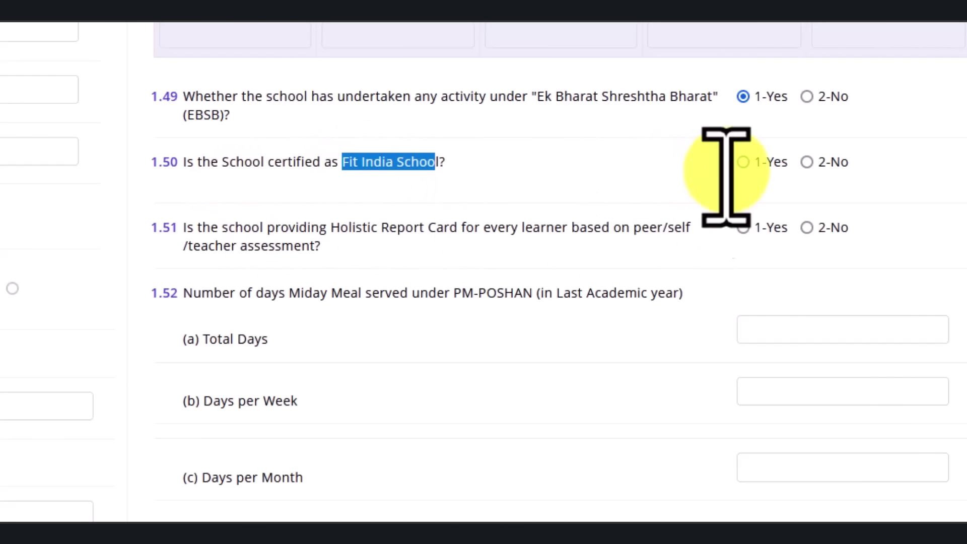
{"action": "left_click", "coordinate": [743, 161]}
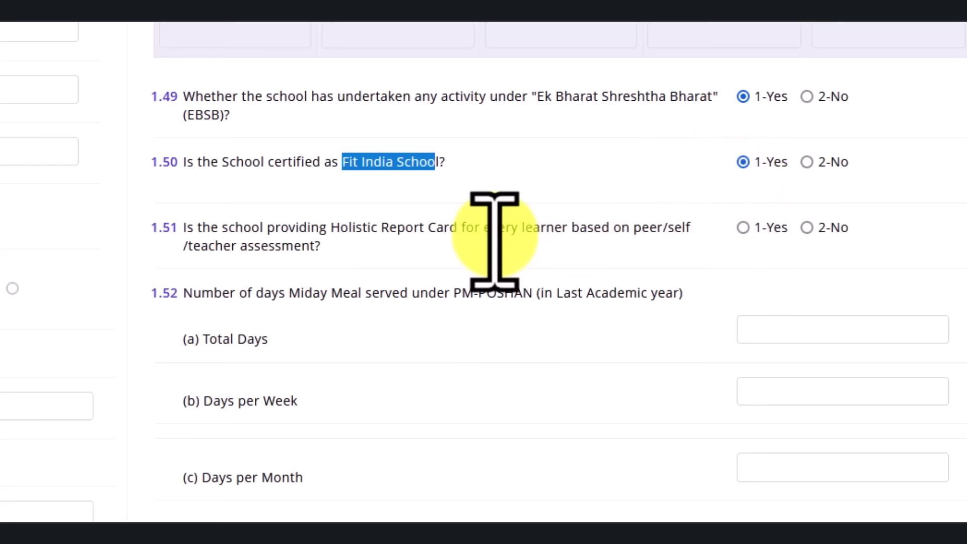
- Set whether the school provides a Holistic Report Card for every learner in 1.51 to 1-Yes
{"action": "left_click", "coordinate": [422, 257]}
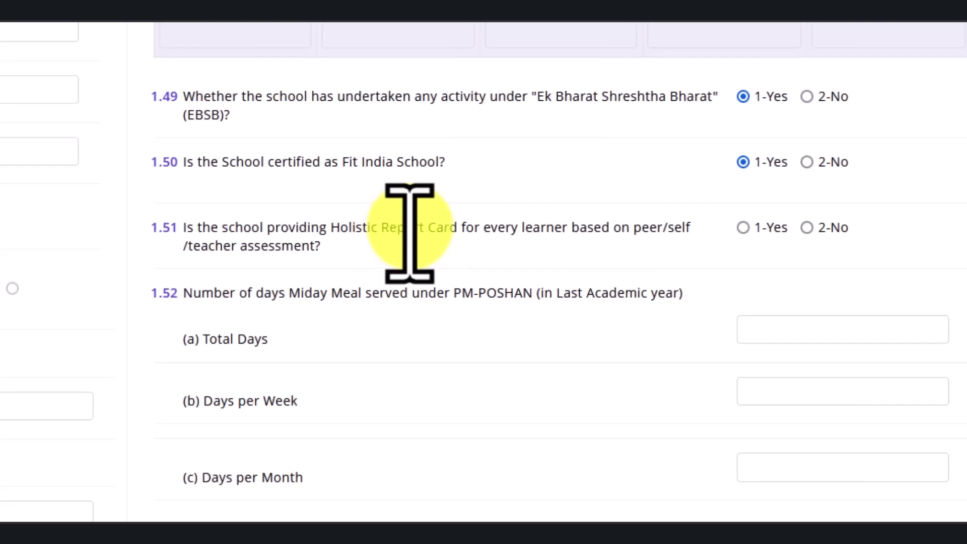
{"action": "left_click_drag", "start_coordinate": [406, 227], "coordinate": [555, 230]}
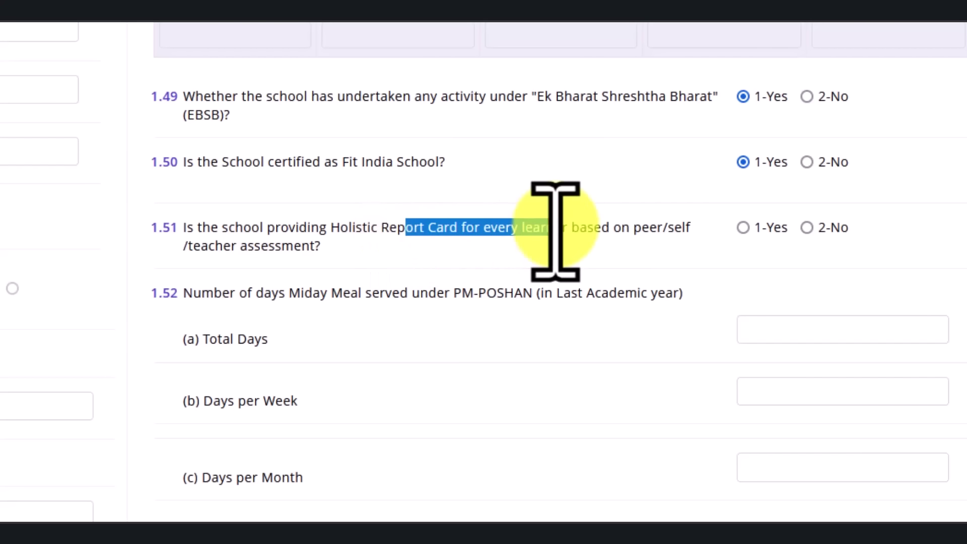
{"action": "left_click", "coordinate": [742, 228]}
- Enter the PM-POSHAN meal days in 1.52 as 222 total, 6 per week and 25 per month, and save and continue to the next section
{"action": "scroll", "coordinate": [504, 317], "scroll_direction": "down", "scroll_amount": 1}
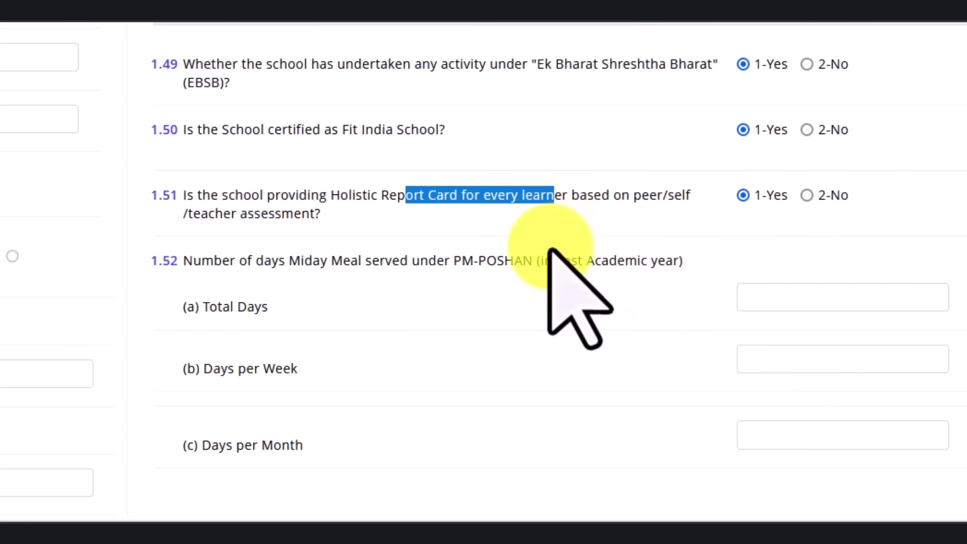
{"action": "left_click", "coordinate": [765, 307]}
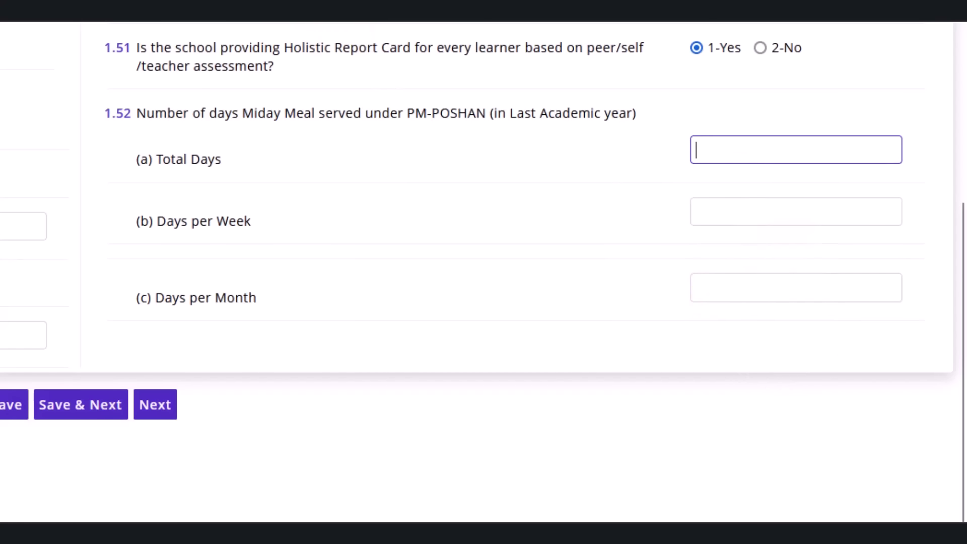
{"action": "left_click", "coordinate": [330, 118]}
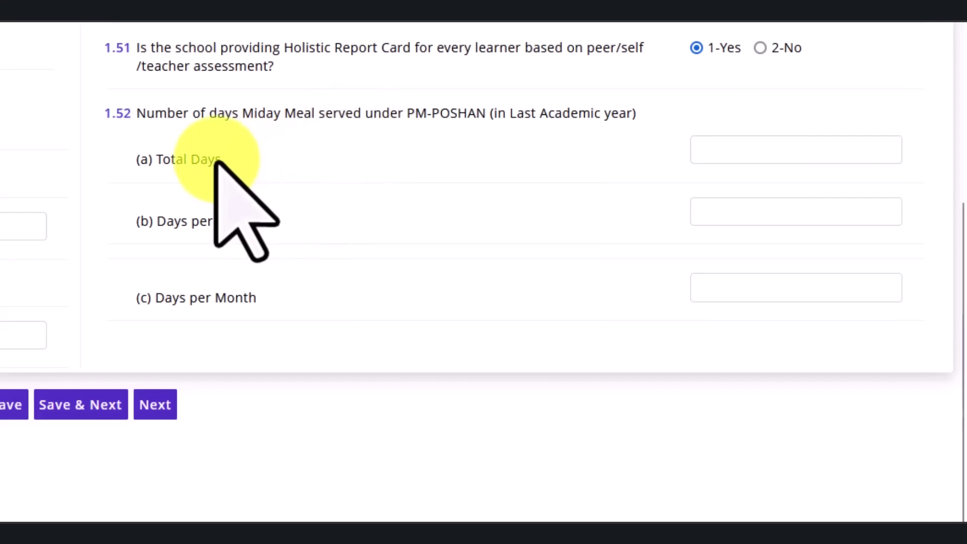
{"action": "left_click_drag", "start_coordinate": [153, 159], "coordinate": [324, 168]}
{"action": "left_click", "coordinate": [809, 151]}
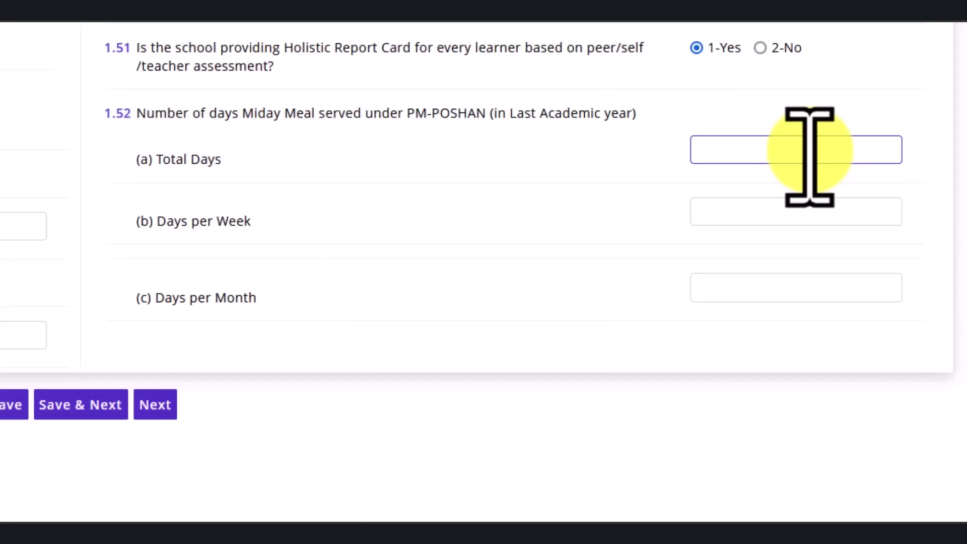
{"action": "type", "text": "222"}
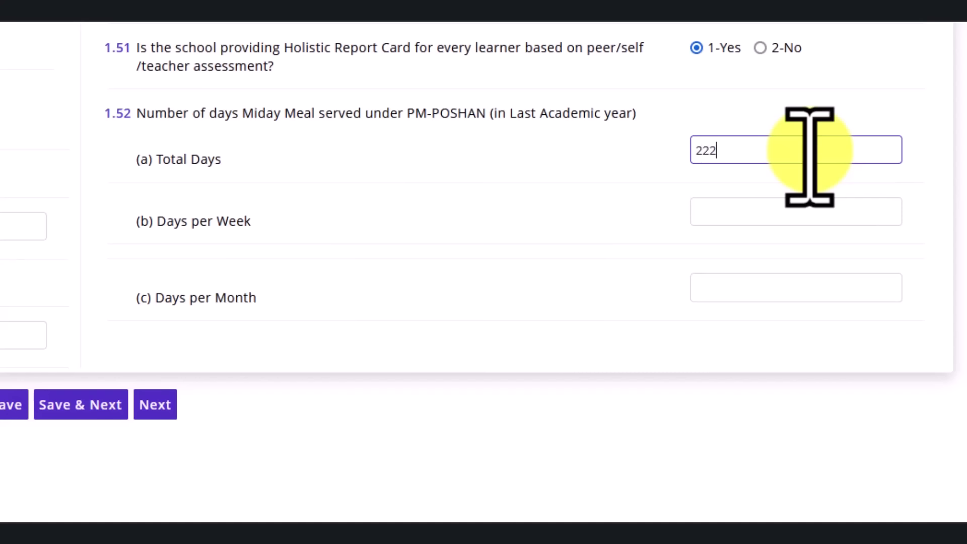
{"action": "left_click", "coordinate": [785, 222]}
{"action": "type", "text": "6"}
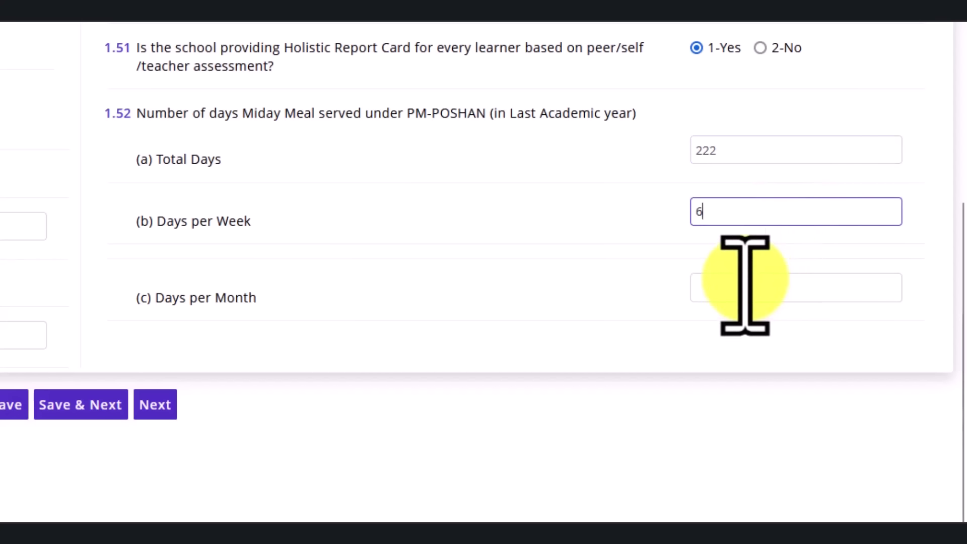
{"action": "left_click", "coordinate": [762, 296]}
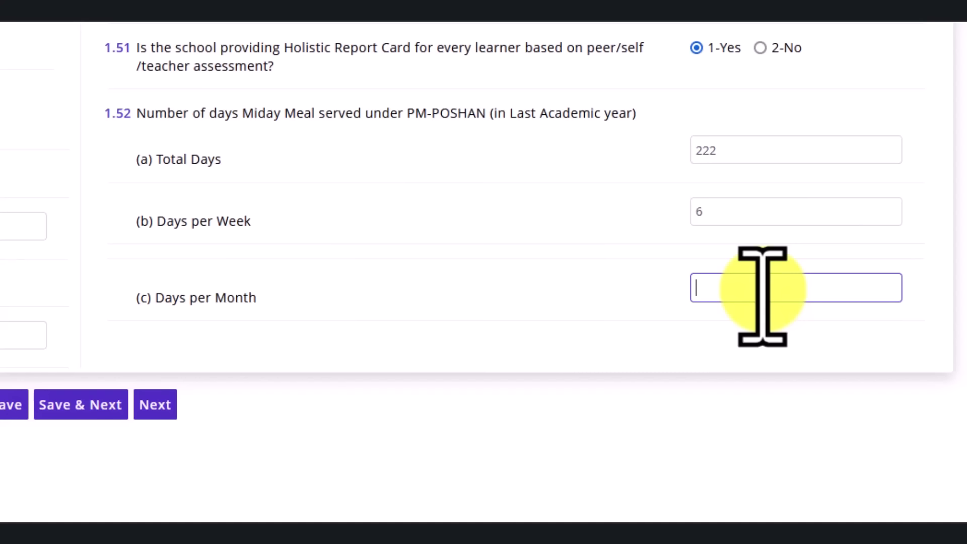
{"action": "type", "text": "25"}
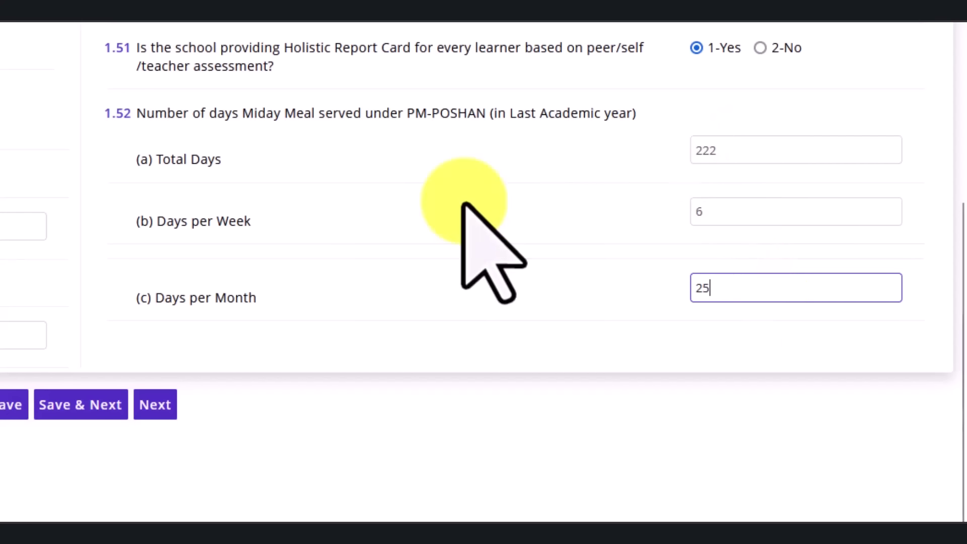
{"action": "left_click", "coordinate": [93, 409]}
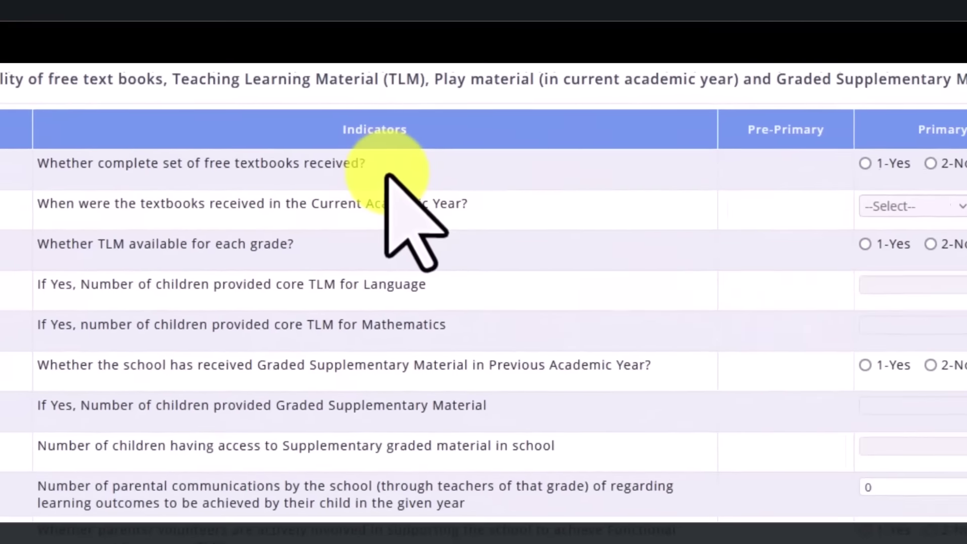
- For Primary, set the complete set of free textbooks to 1-Yes, the month received to 5 - May, and TLM availability for each grade to 1-Yes
{"action": "left_click", "coordinate": [851, 162]}
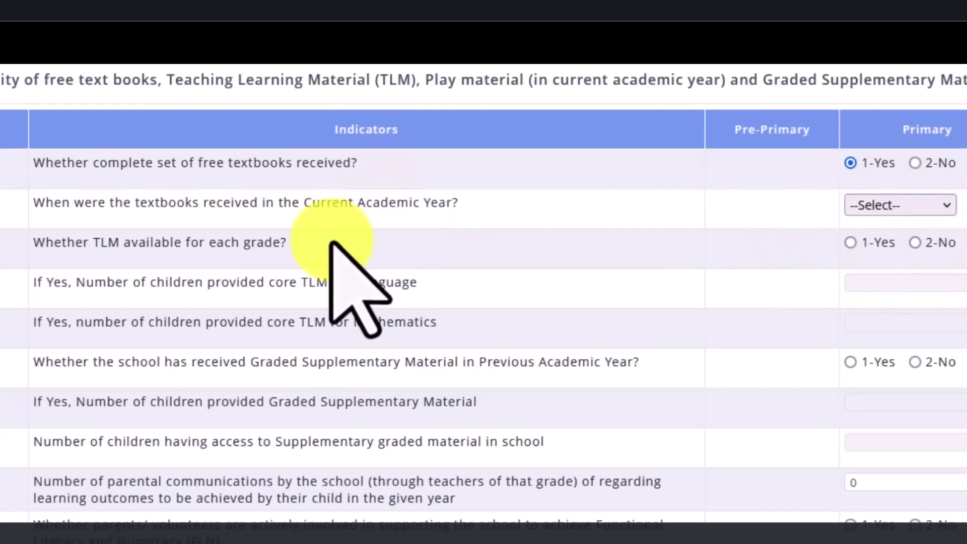
{"action": "left_click", "coordinate": [927, 206]}
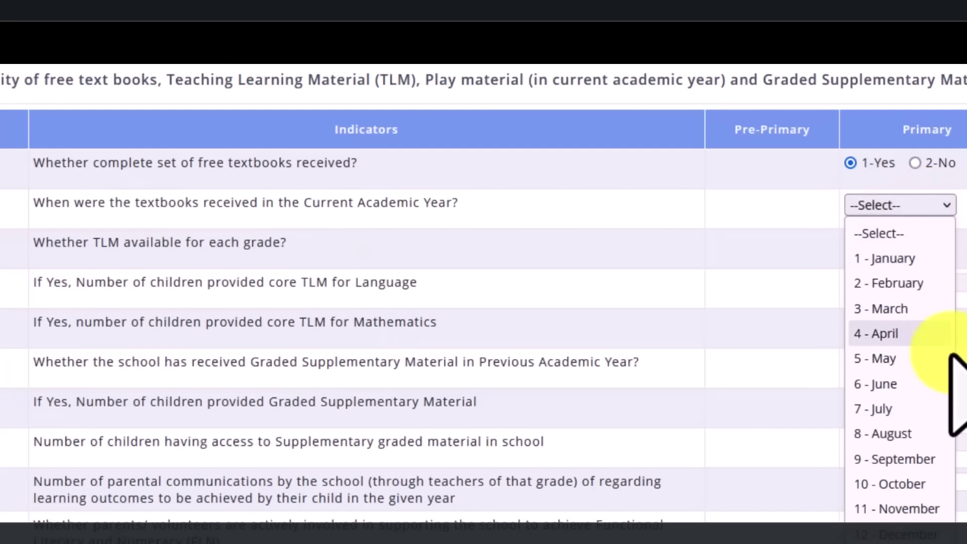
{"action": "left_click", "coordinate": [930, 358]}
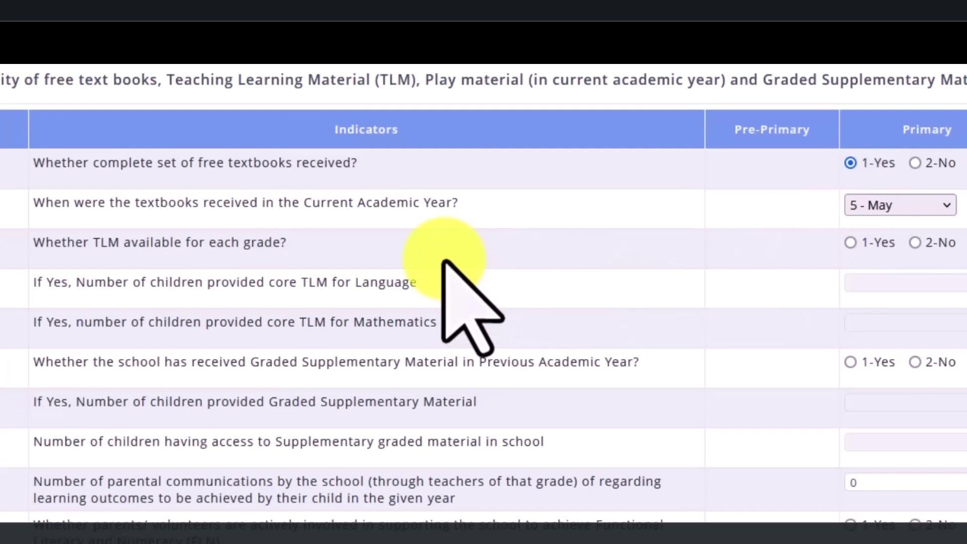
{"action": "left_click", "coordinate": [850, 243]}
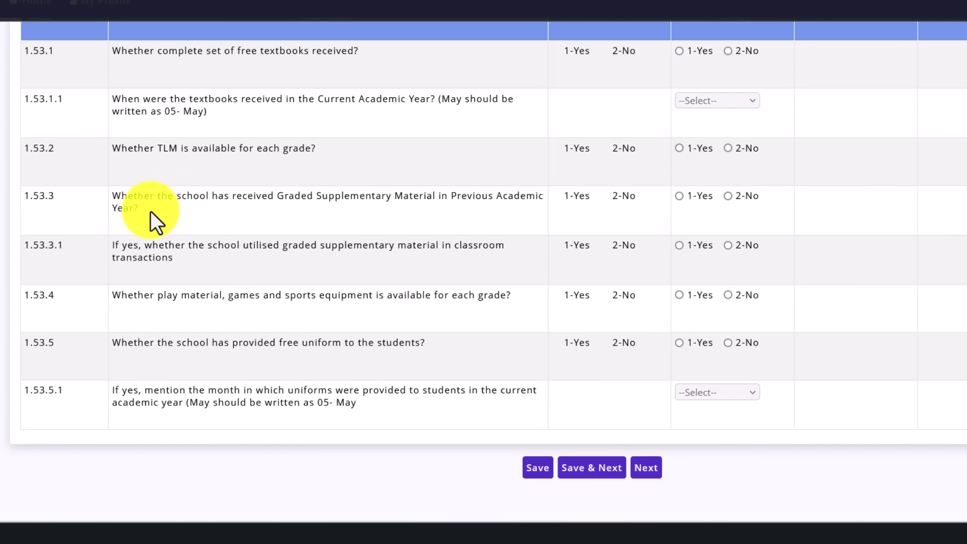
- Answer 1-Yes for Graded Supplementary Material received in 1.53.3, its classroom use in 1.53.3.1, and play material and sports equipment in 1.53.4
{"action": "left_click_drag", "start_coordinate": [150, 211], "coordinate": [114, 199]}
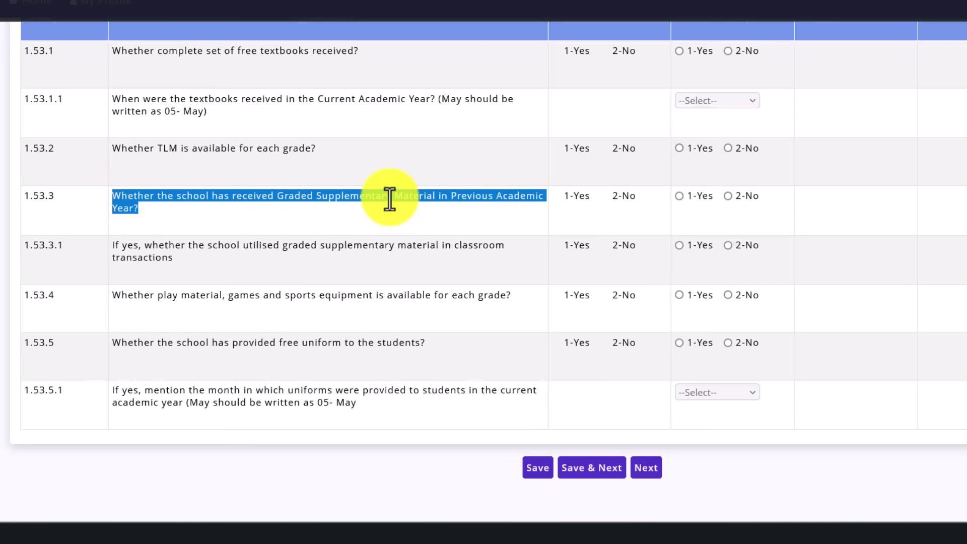
{"action": "left_click", "coordinate": [682, 203]}
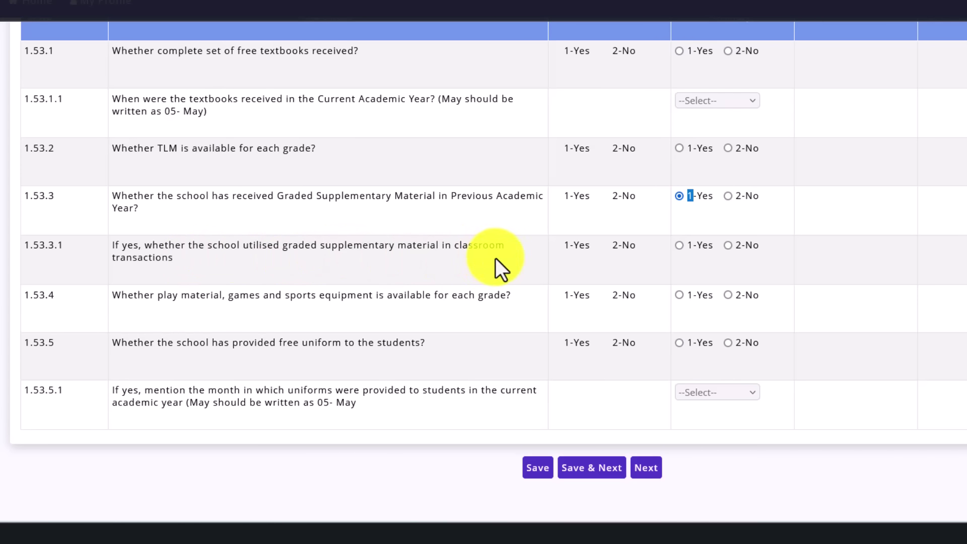
{"action": "left_click", "coordinate": [679, 196]}
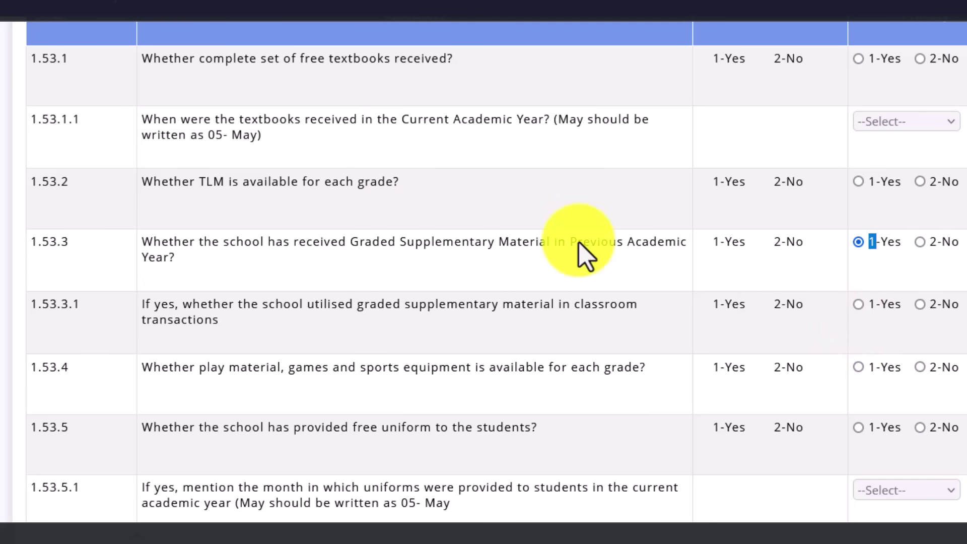
{"action": "left_click", "coordinate": [858, 304]}
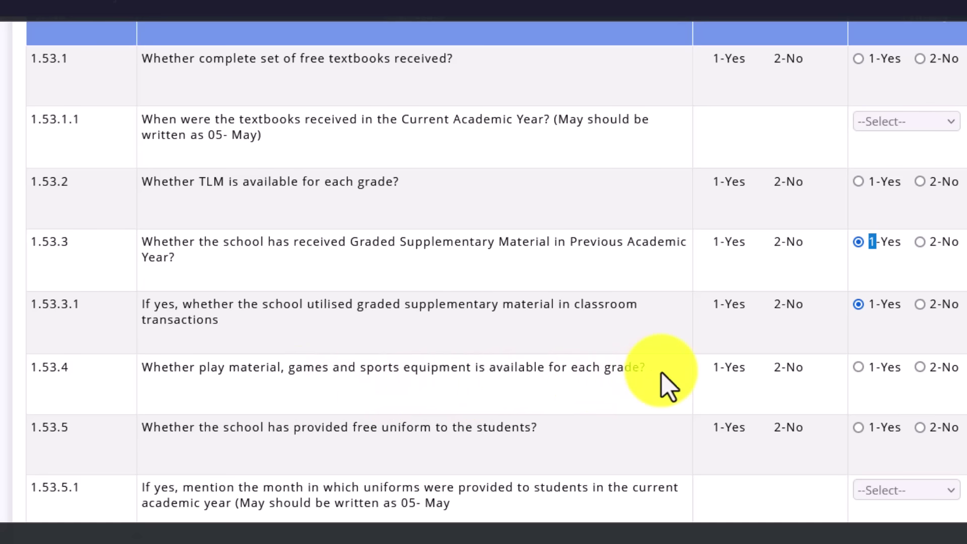
{"action": "left_click", "coordinate": [859, 368]}
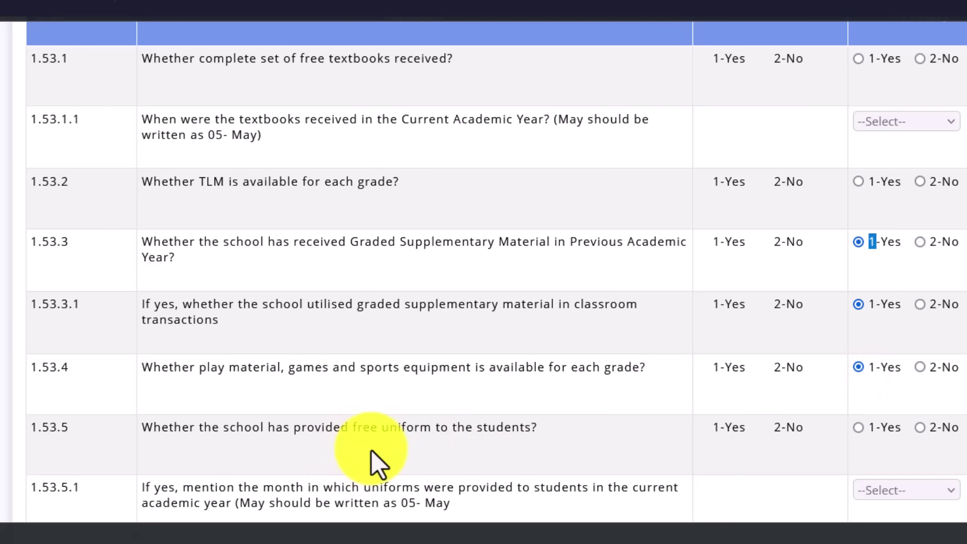
- Set free uniforms provided to students in 1.53.5 to 1-Yes and the month provided in 1.53.5.1 to 6 - June
{"action": "left_click", "coordinate": [858, 428]}
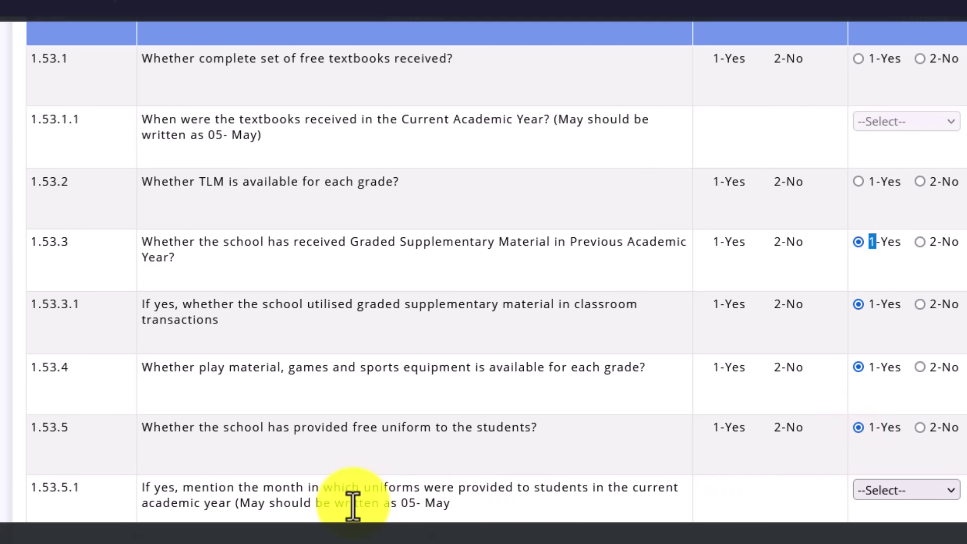
{"action": "left_click_drag", "start_coordinate": [458, 487], "coordinate": [525, 516]}
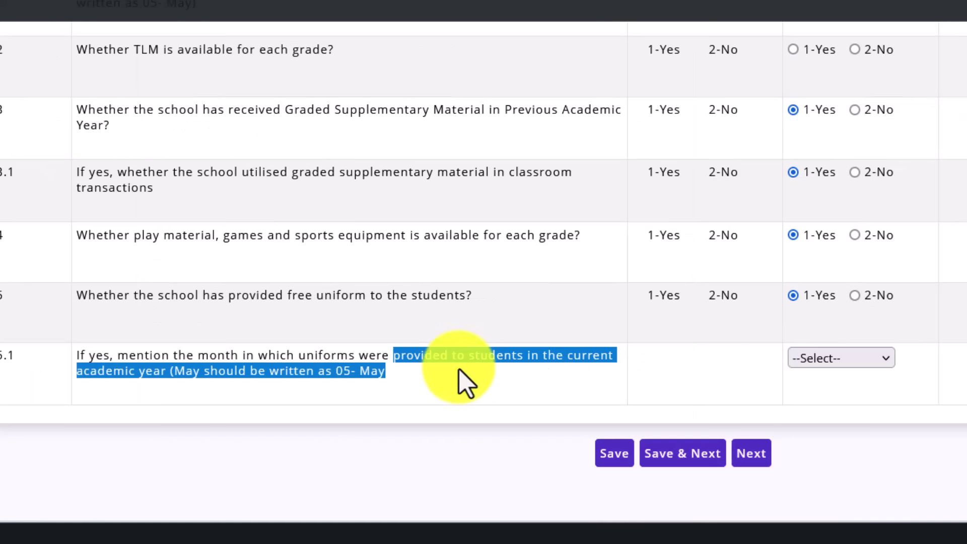
{"action": "left_click", "coordinate": [887, 358]}
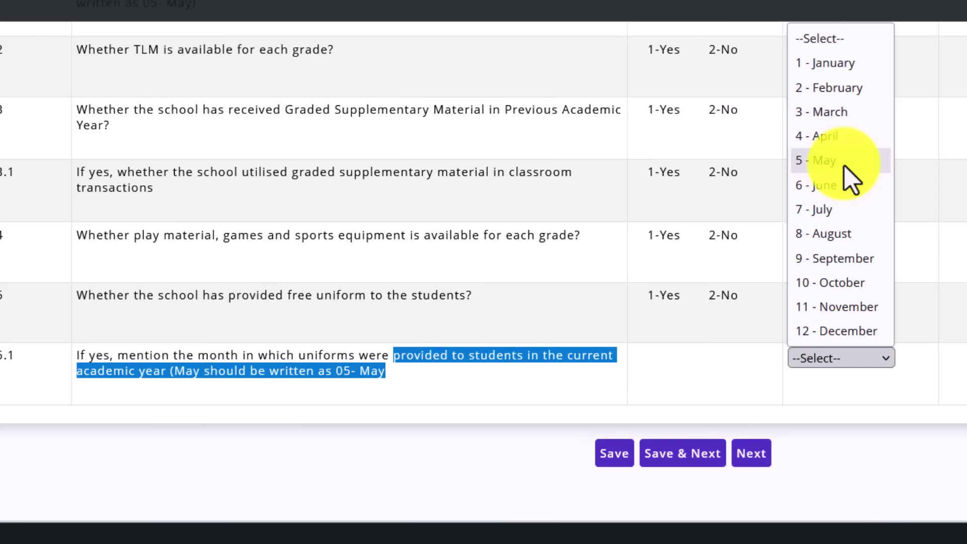
{"action": "left_click", "coordinate": [857, 188]}
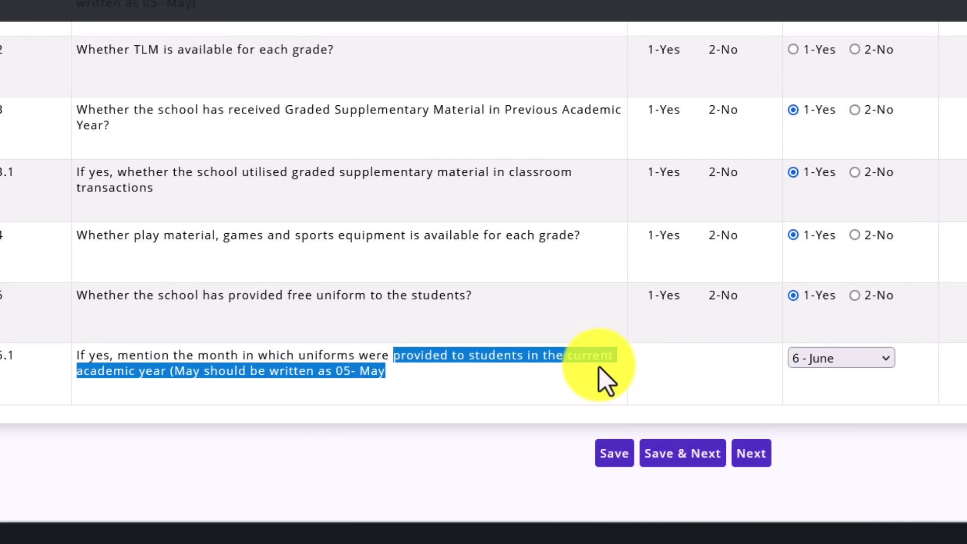
- Save the textbook, TLM and free uniform answers and continue to the next section
{"action": "scroll", "coordinate": [655, 382], "scroll_direction": "down", "scroll_amount": 2}
{"action": "left_click", "coordinate": [687, 372]}
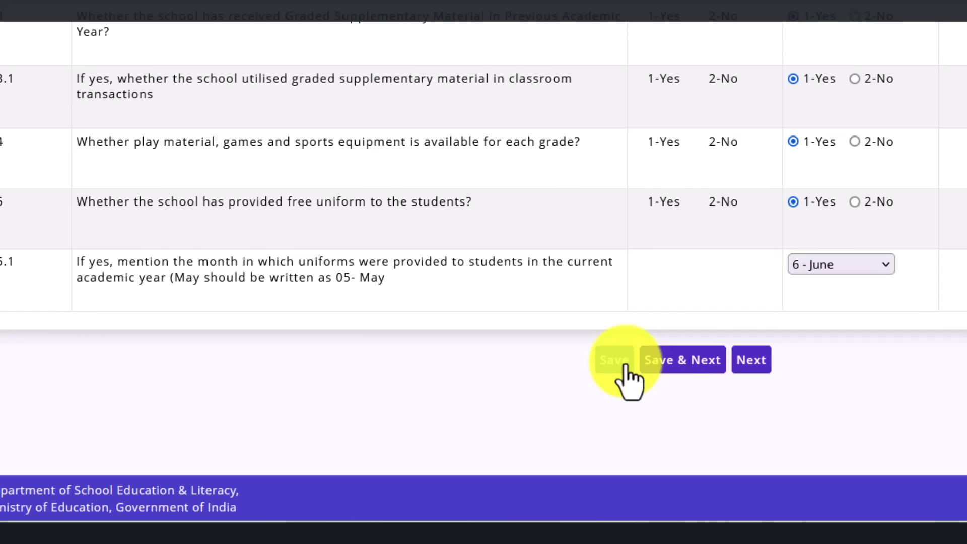
{"action": "left_click", "coordinate": [697, 363]}
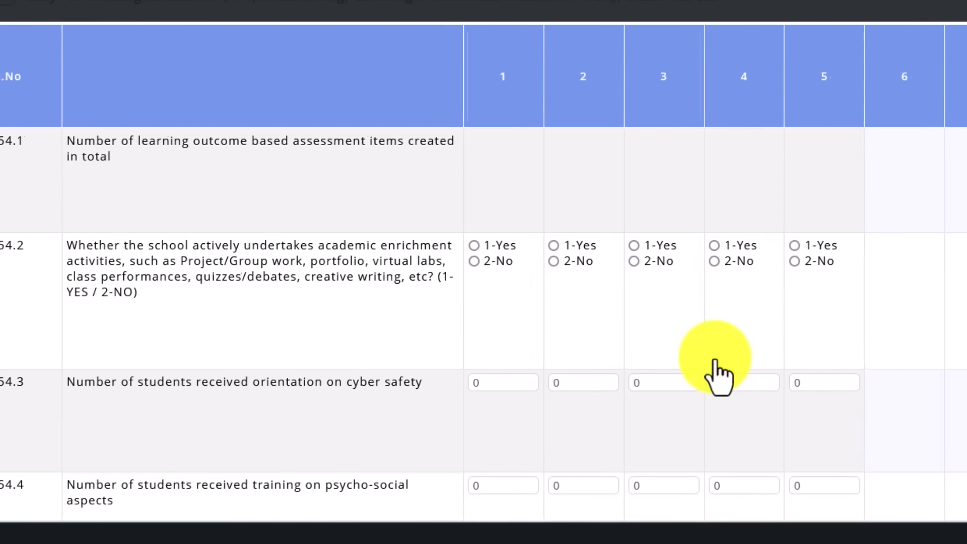
- Answer 1-Yes for academic enrichment activities in 1.54.2 for each of grades 1 to 5
{"action": "scroll", "coordinate": [230, 55], "scroll_direction": "down", "scroll_amount": 2}
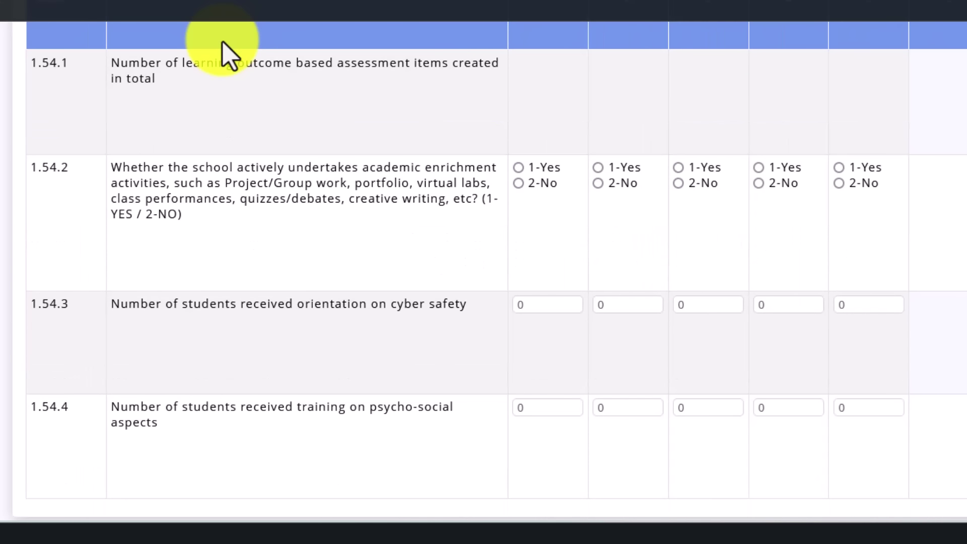
{"action": "scroll", "coordinate": [352, 95], "scroll_direction": "up", "scroll_amount": 2}
{"action": "scroll", "coordinate": [579, 130], "scroll_direction": "down", "scroll_amount": 5}
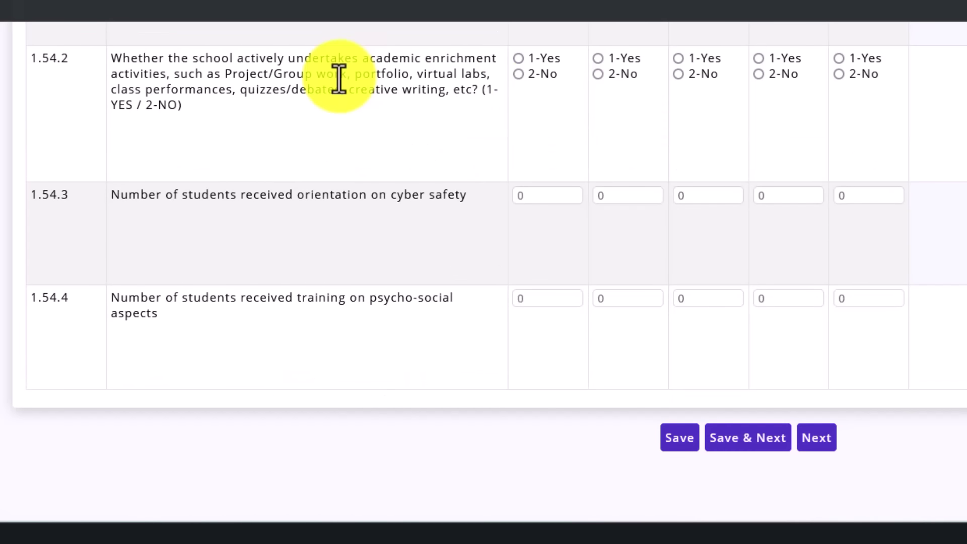
{"action": "scroll", "coordinate": [338, 79], "scroll_direction": "up", "scroll_amount": 2}
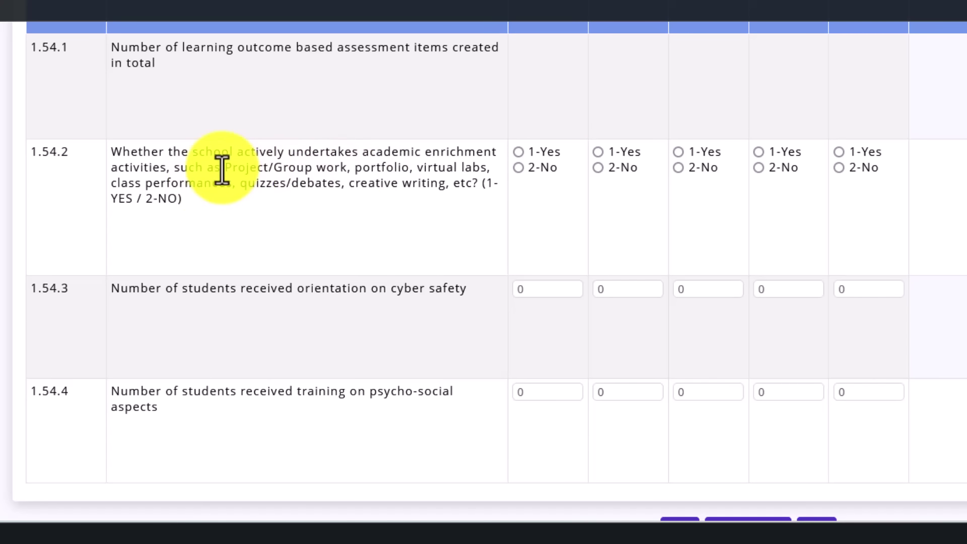
{"action": "left_click_drag", "start_coordinate": [216, 168], "coordinate": [403, 184]}
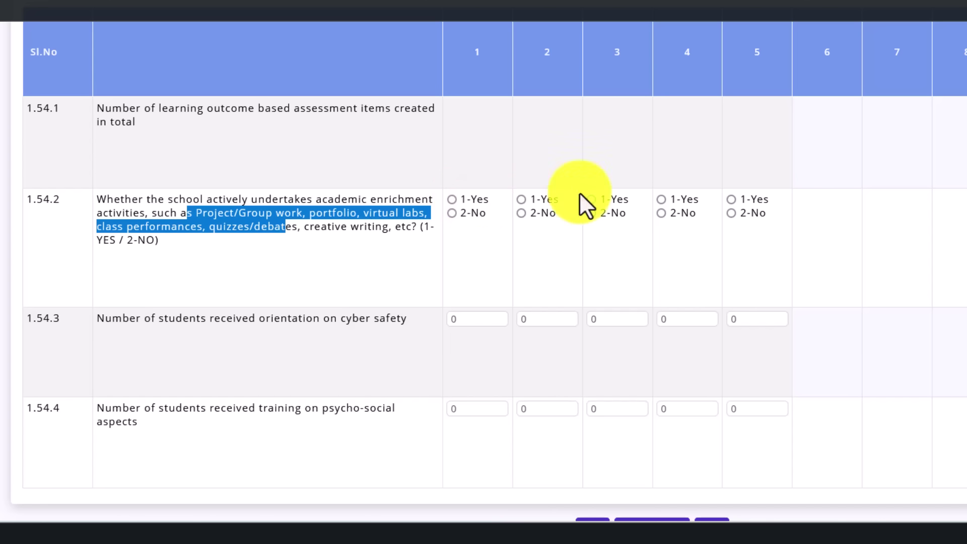
{"action": "left_click", "coordinate": [455, 199]}
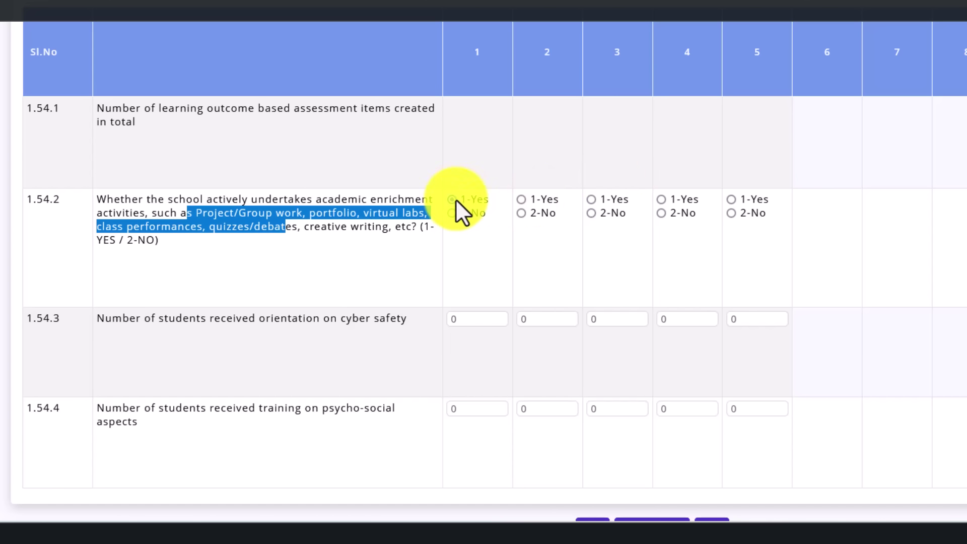
{"action": "left_click", "coordinate": [524, 200]}
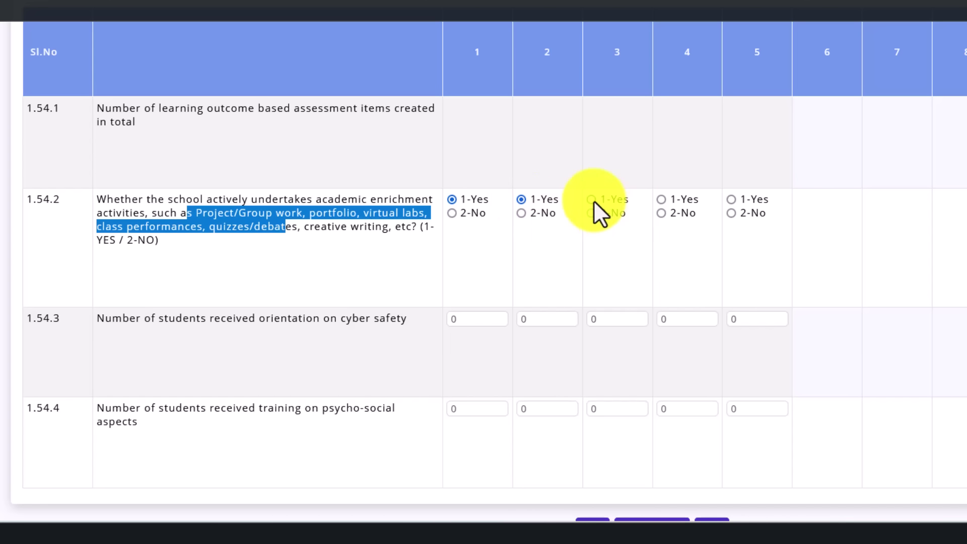
{"action": "left_click", "coordinate": [593, 200]}
{"action": "left_click", "coordinate": [662, 200]}
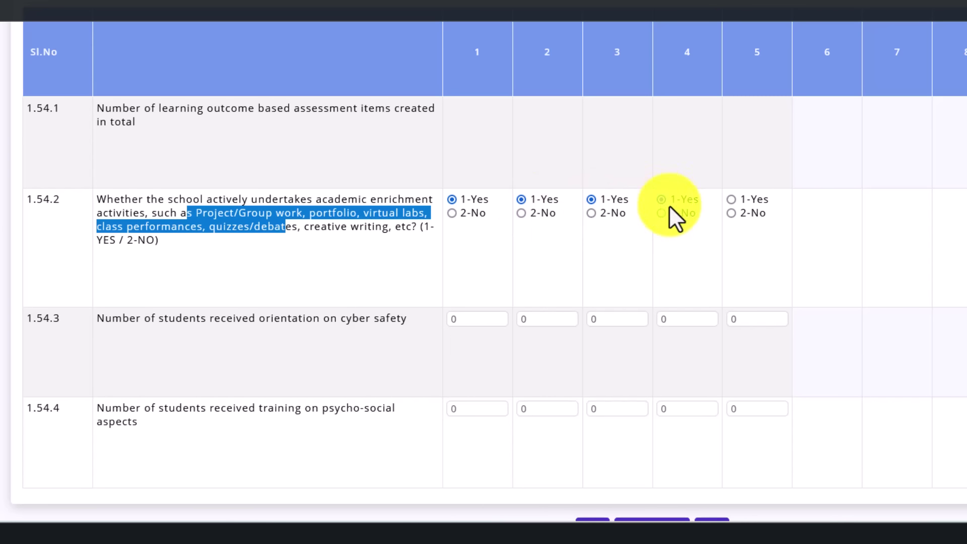
{"action": "left_click", "coordinate": [731, 199]}
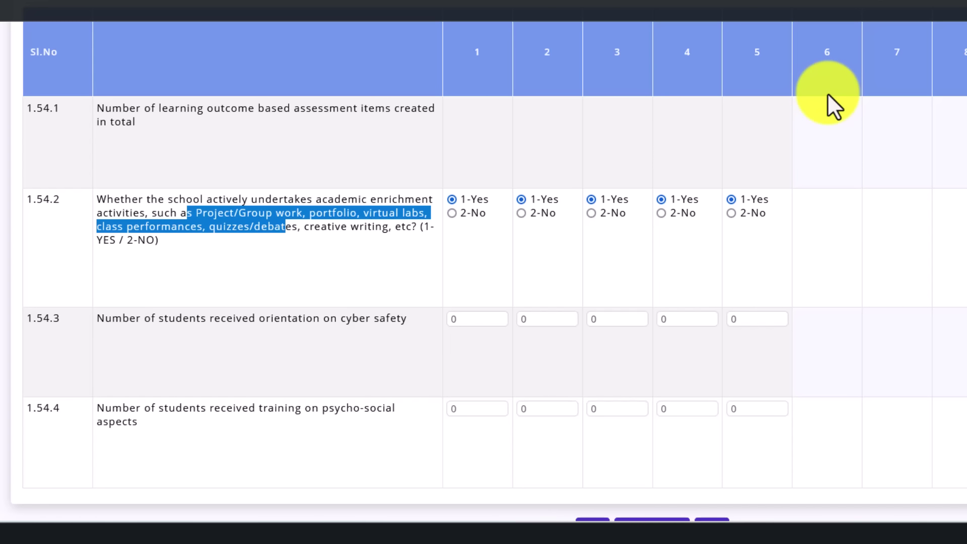
{"action": "left_click", "coordinate": [947, 240]}
- Keep 0 for cyber safety orientation in 1.54.3 and psycho-social training in 1.54.4, and save and continue to the next section
{"action": "scroll", "coordinate": [766, 221], "scroll_direction": "down", "scroll_amount": 3}
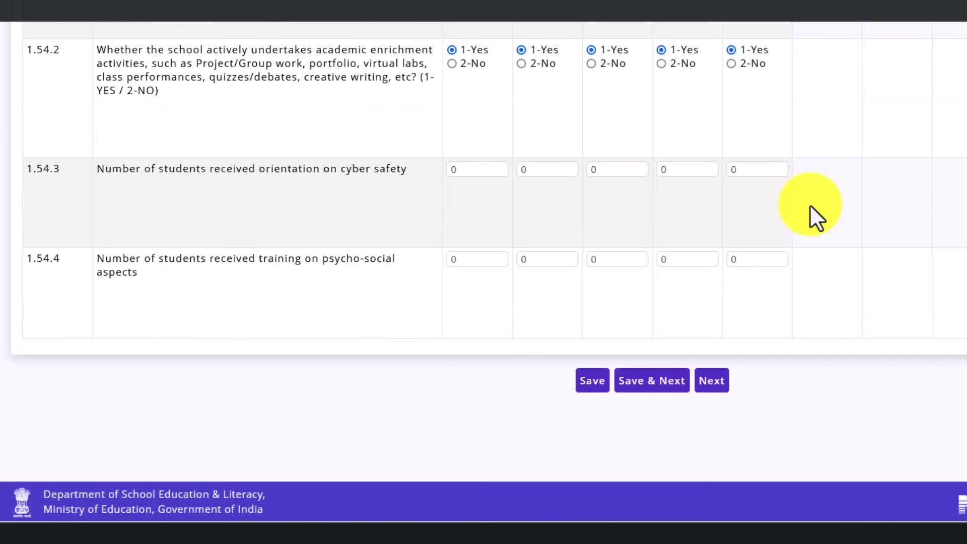
{"action": "scroll", "coordinate": [759, 209], "scroll_direction": "up", "scroll_amount": 3}
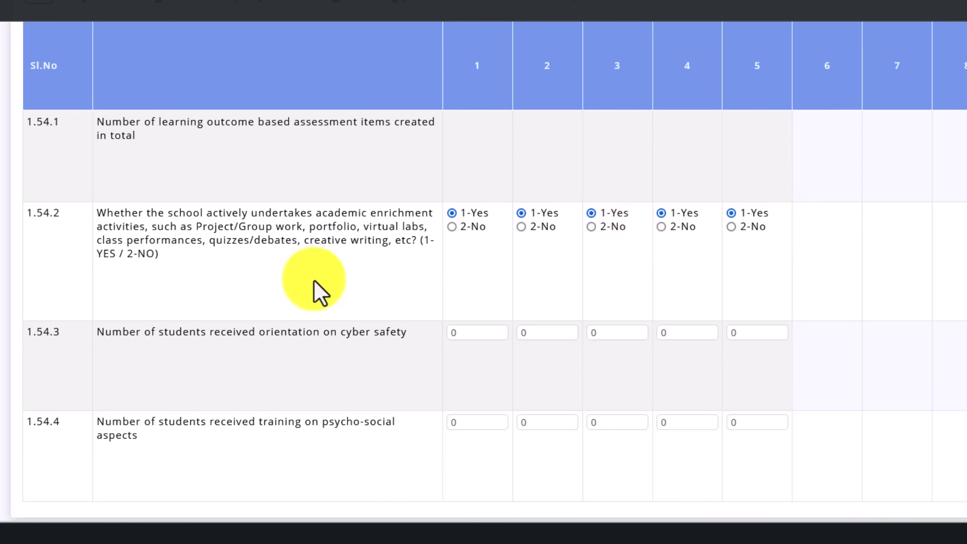
{"action": "scroll", "coordinate": [428, 277], "scroll_direction": "down", "scroll_amount": 2}
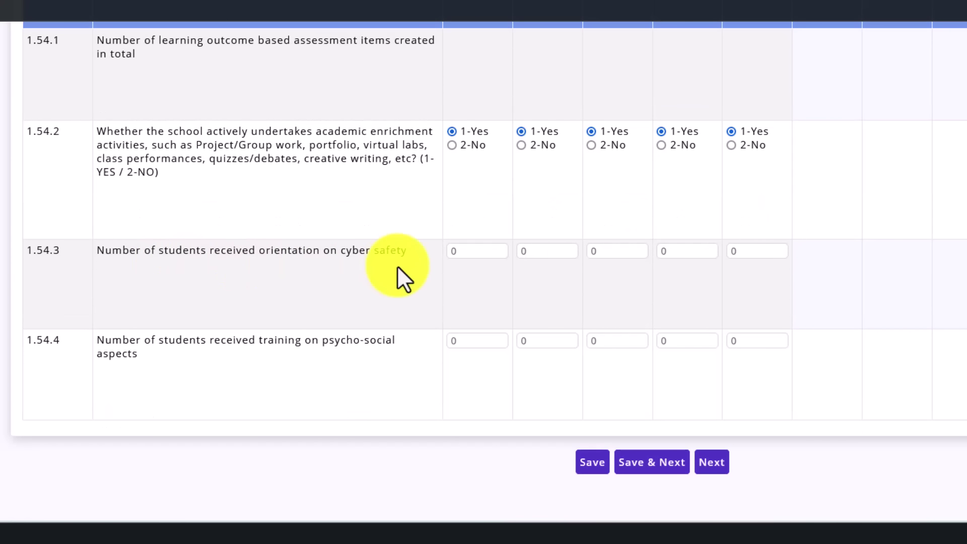
{"action": "left_click", "coordinate": [480, 254]}
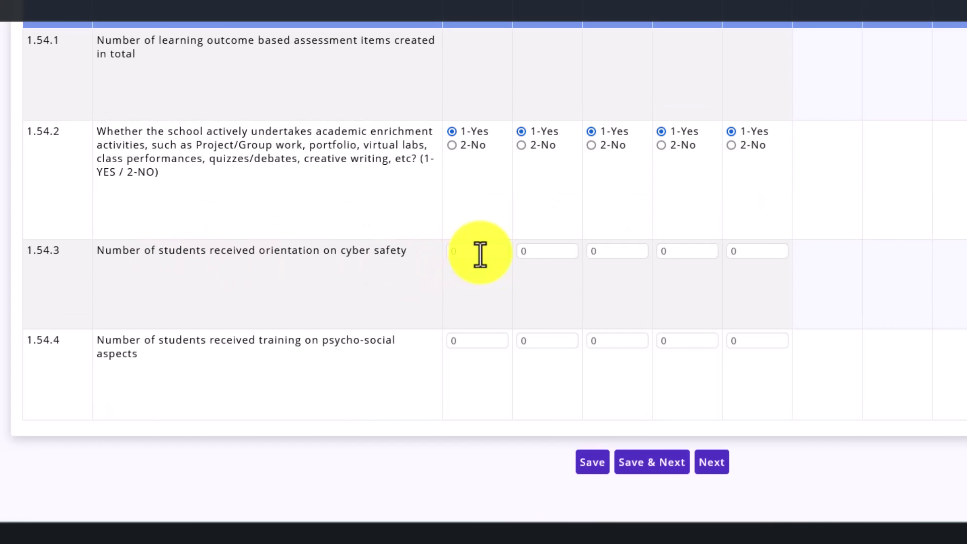
{"action": "left_click_drag", "start_coordinate": [335, 250], "coordinate": [416, 263]}
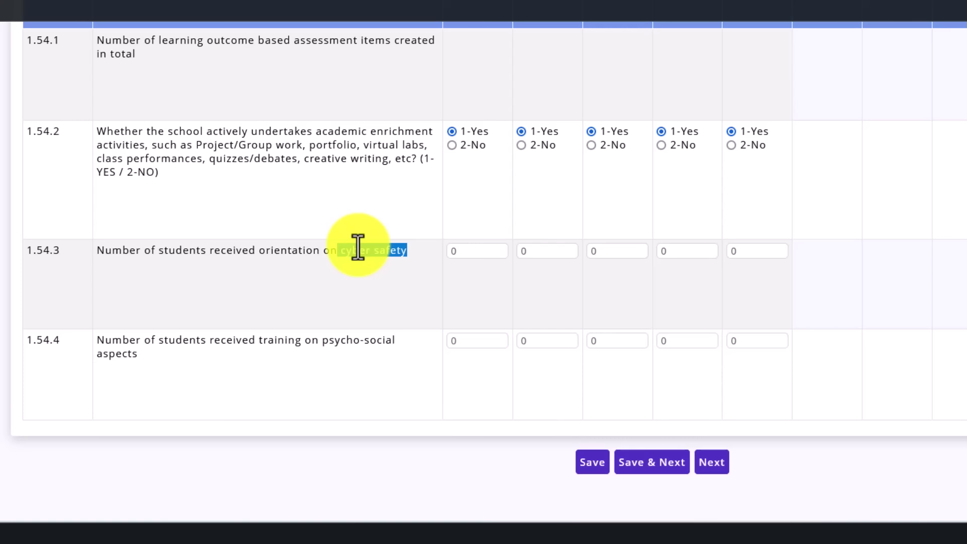
{"action": "left_click", "coordinate": [470, 250]}
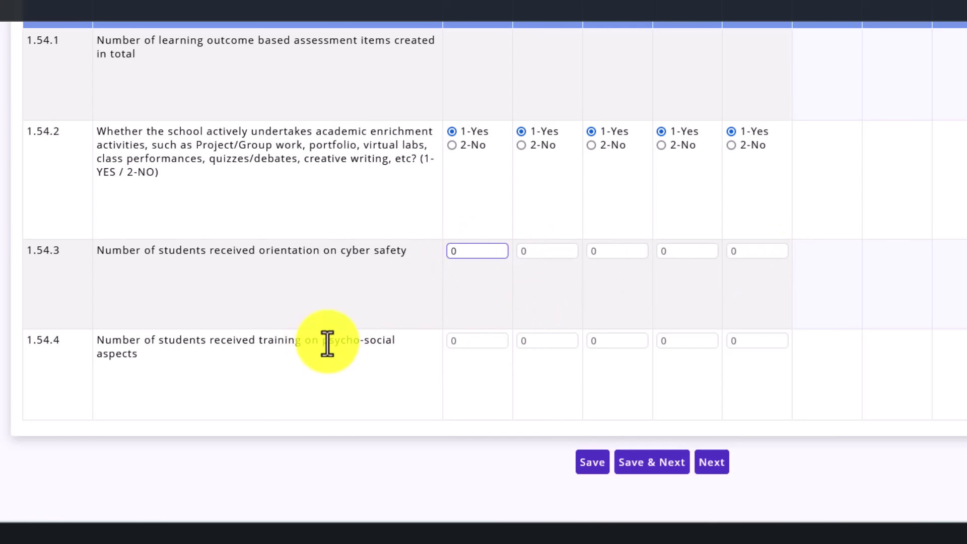
{"action": "left_click_drag", "start_coordinate": [319, 345], "coordinate": [385, 345]}
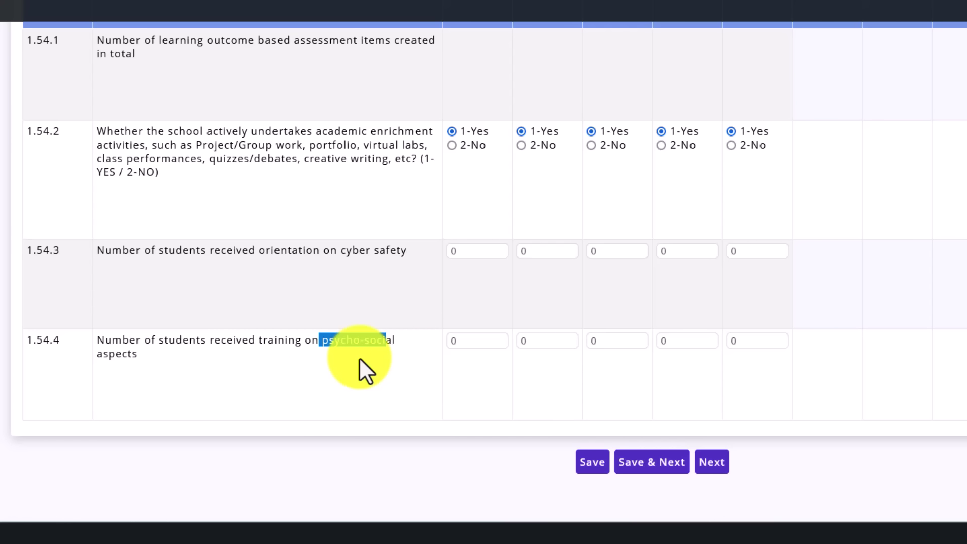
{"action": "left_click", "coordinate": [456, 342]}
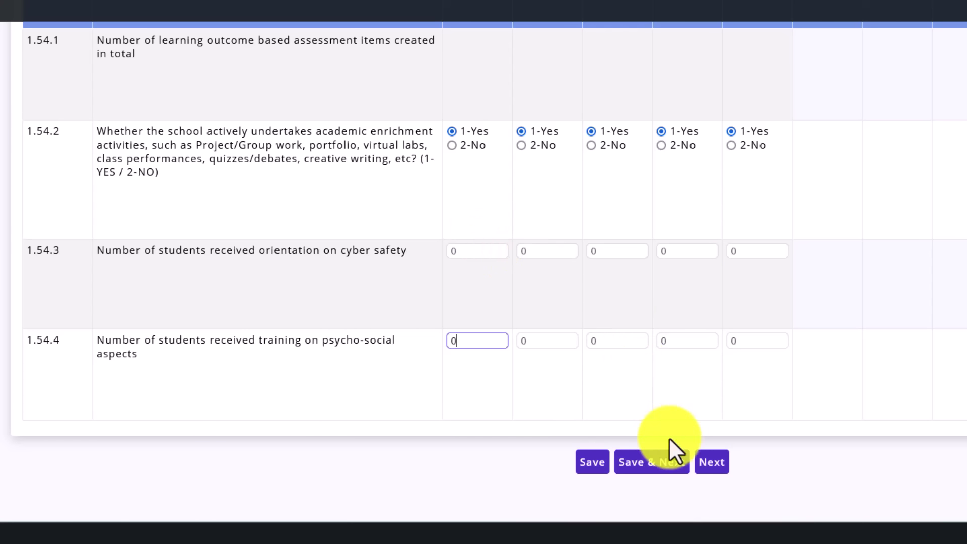
{"action": "left_click", "coordinate": [677, 466]}
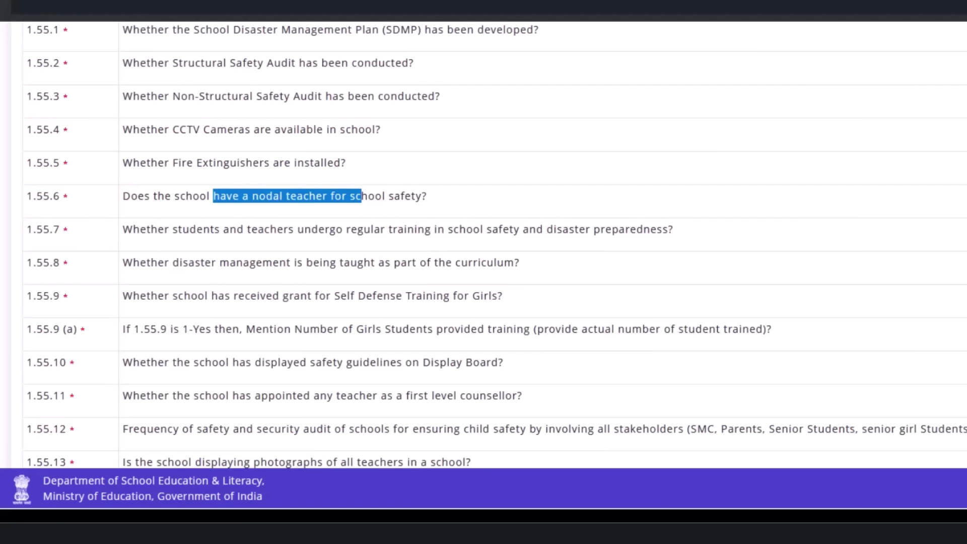
- Answer 2-No for the Self Defense Training for Girls grant in 1.55.9
{"action": "left_click_drag", "start_coordinate": [243, 262], "coordinate": [533, 267]}
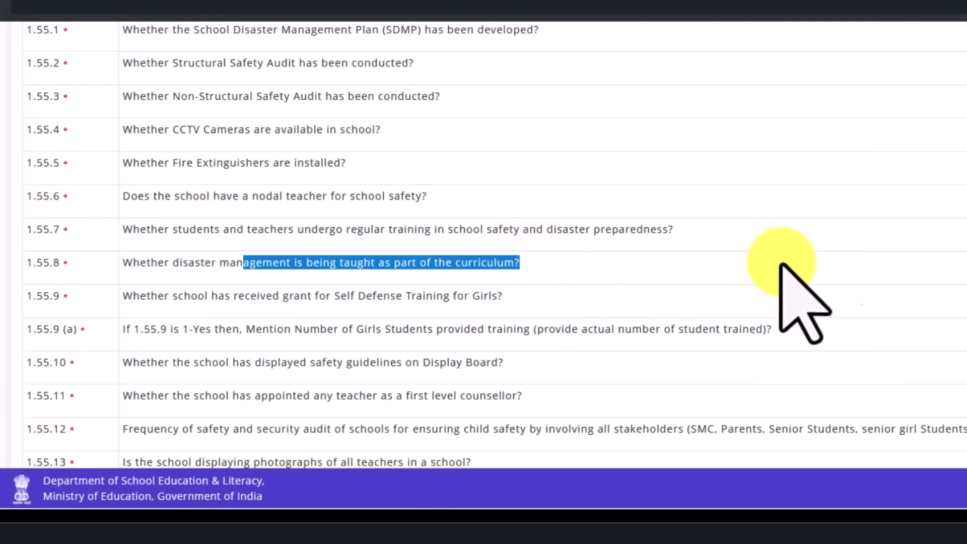
{"action": "scroll", "coordinate": [483, 242], "scroll_direction": "down", "scroll_amount": 2}
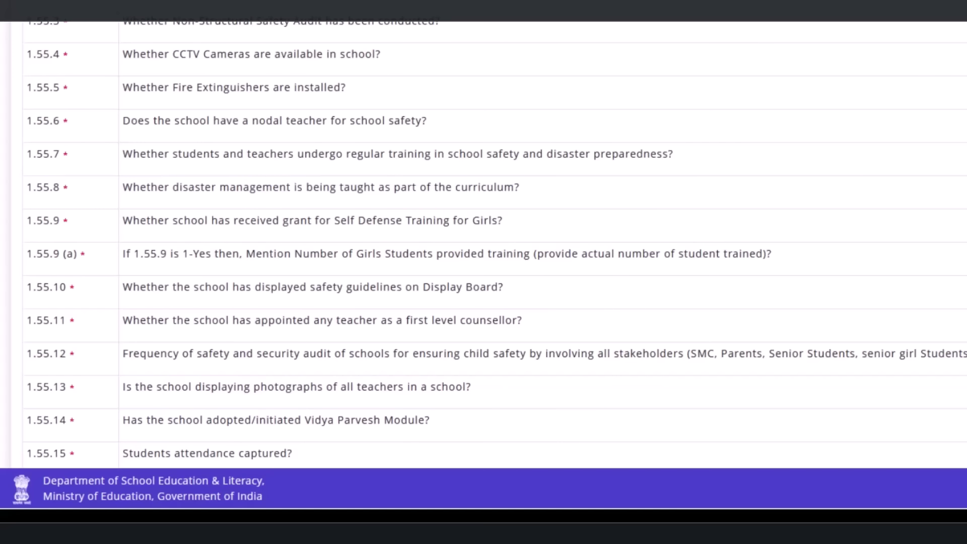
{"action": "scroll", "coordinate": [484, 244], "scroll_direction": "down", "scroll_amount": 3}
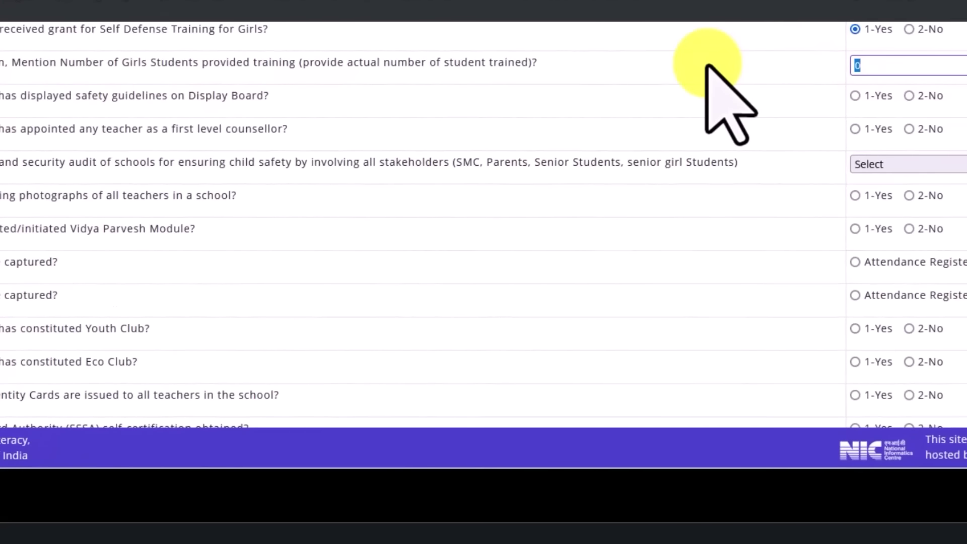
{"action": "left_click", "coordinate": [909, 29]}
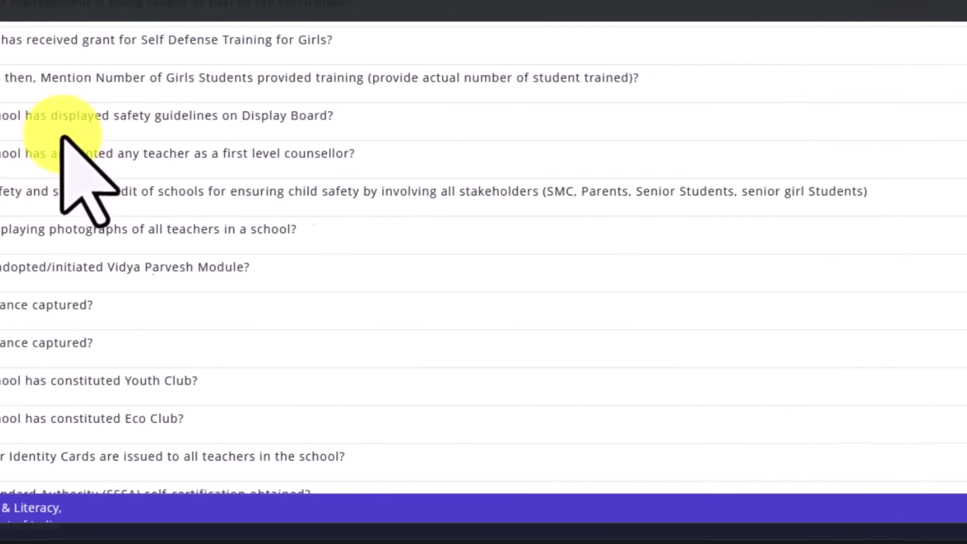
- Set the frequency of the school safety and security audit in 1.55.12 to once
{"action": "left_click_drag", "start_coordinate": [351, 128], "coordinate": [523, 129]}
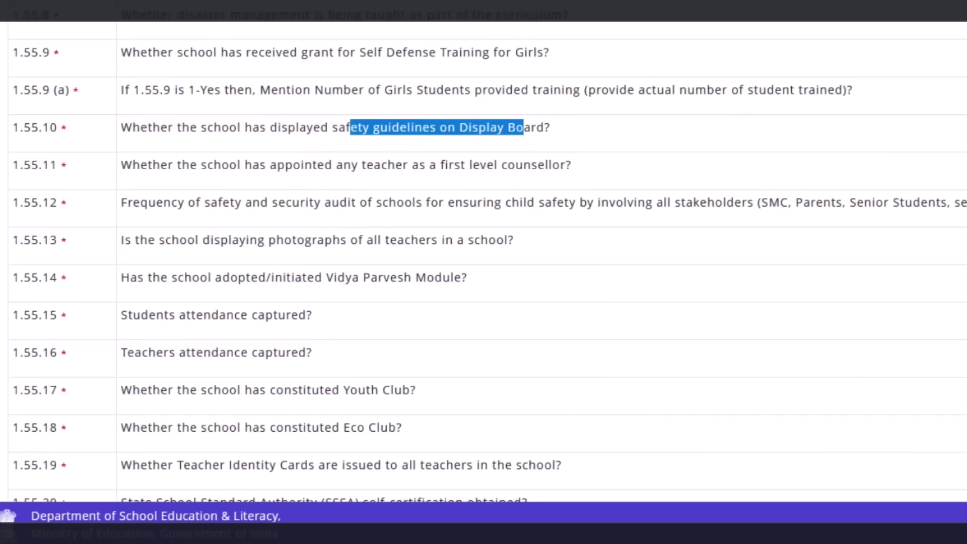
{"action": "scroll", "coordinate": [483, 262], "scroll_direction": "down", "scroll_amount": 2}
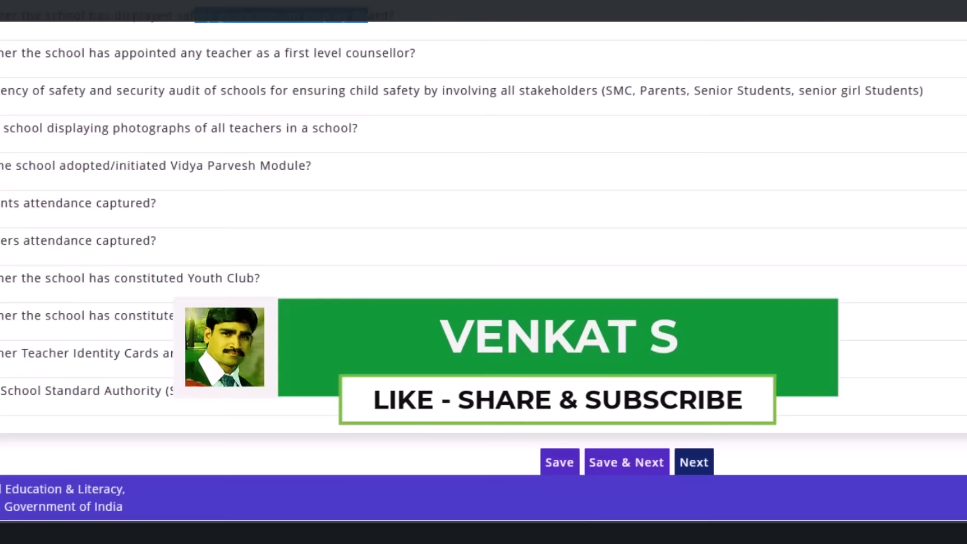
{"action": "left_click", "coordinate": [929, 66]}
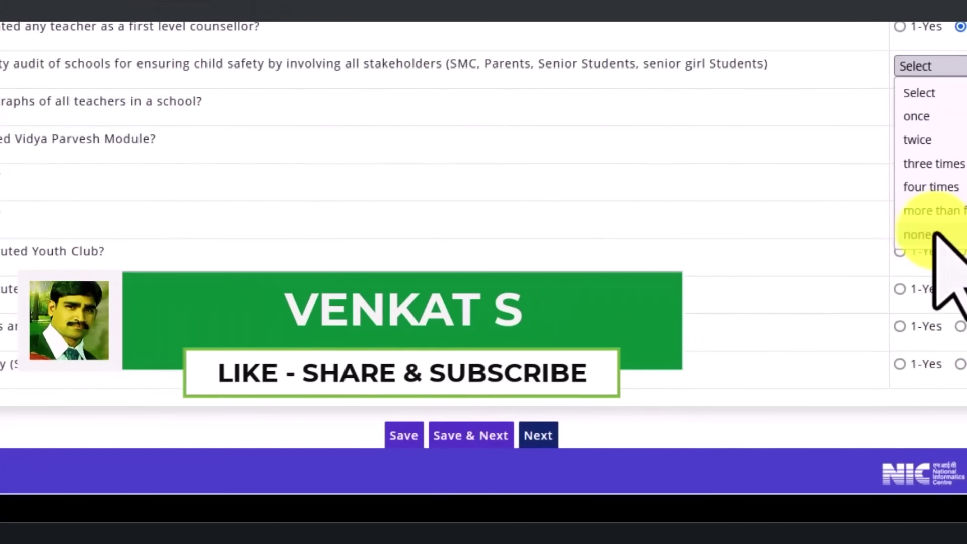
{"action": "left_click", "coordinate": [943, 241]}
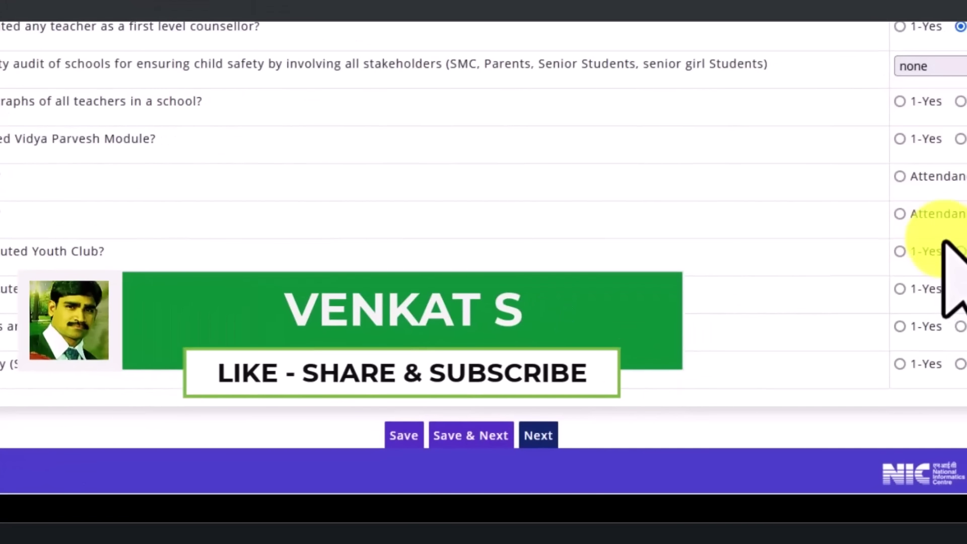
{"action": "left_click", "coordinate": [935, 66]}
{"action": "left_click", "coordinate": [951, 118]}
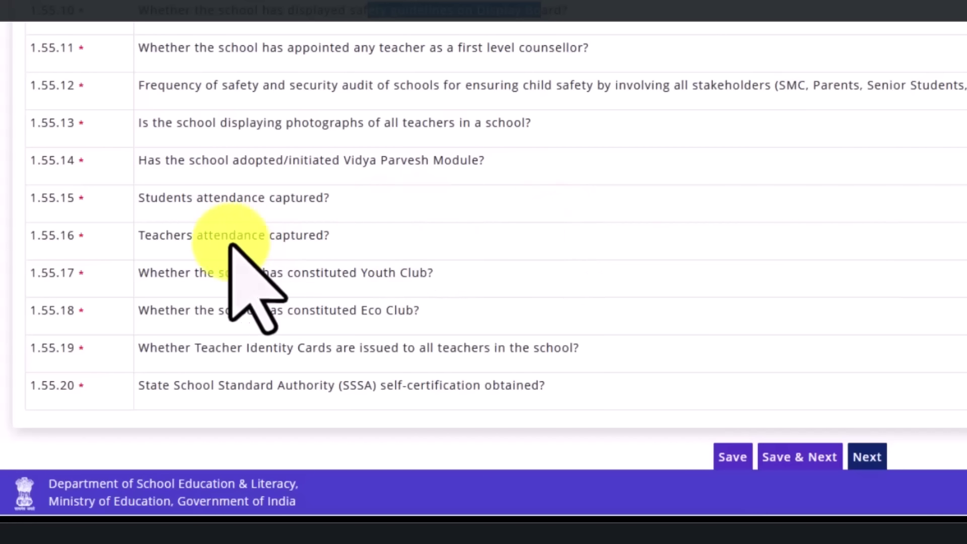
- Set how attendance is captured to Electronically for students in 1.55.15 and for teachers in 1.55.16
{"action": "left_click_drag", "start_coordinate": [214, 235], "coordinate": [258, 235]}
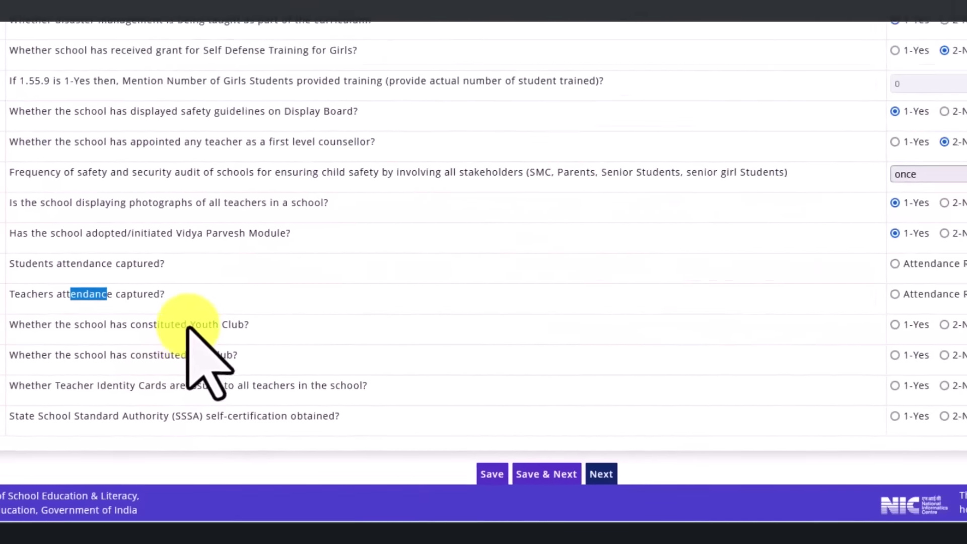
{"action": "double_click", "coordinate": [196, 325]}
{"action": "left_click_drag", "start_coordinate": [193, 353], "coordinate": [216, 363]}
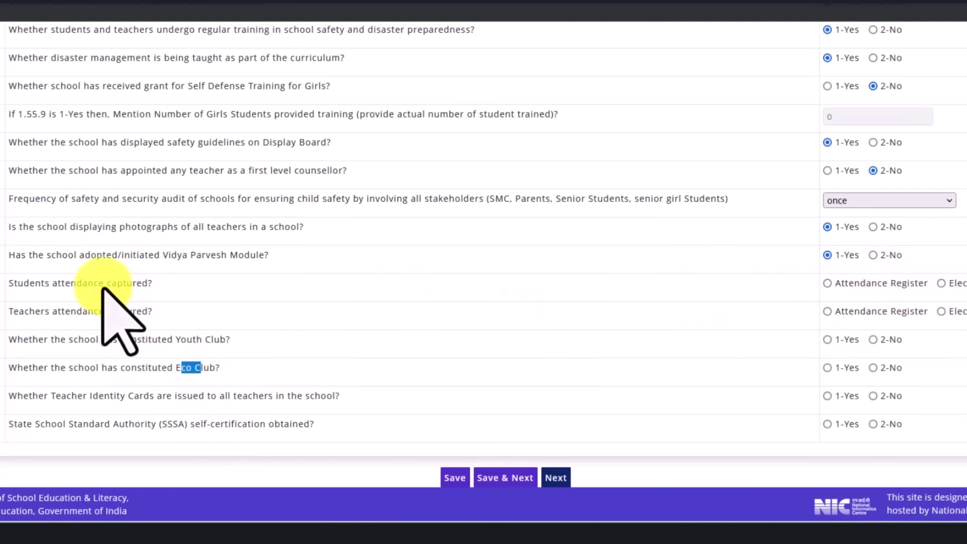
{"action": "left_click_drag", "start_coordinate": [93, 283], "coordinate": [142, 283]}
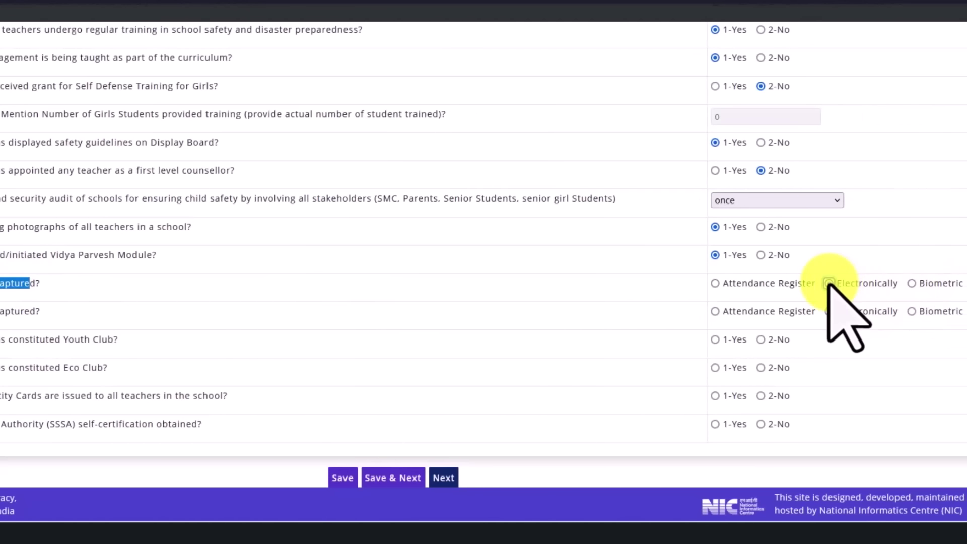
{"action": "left_click", "coordinate": [828, 283]}
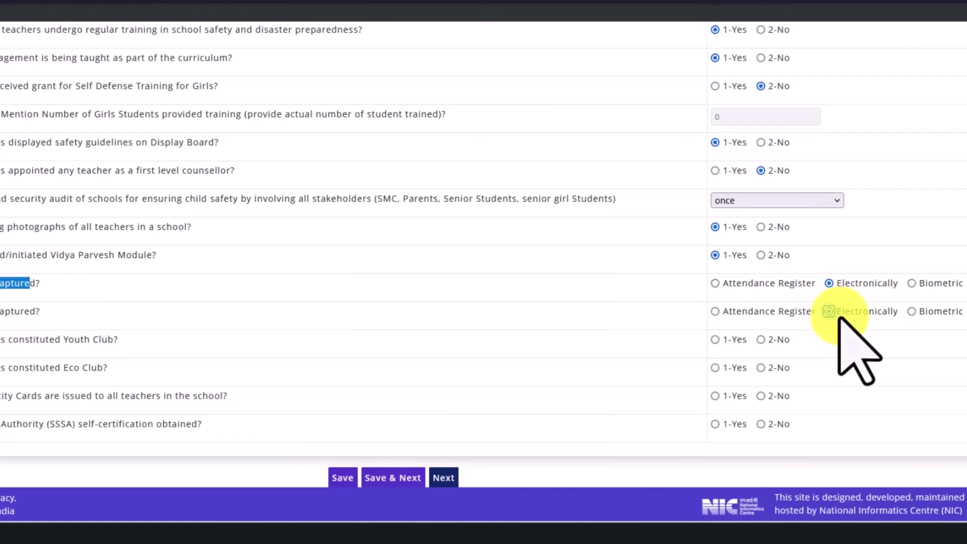
{"action": "left_click", "coordinate": [837, 316]}
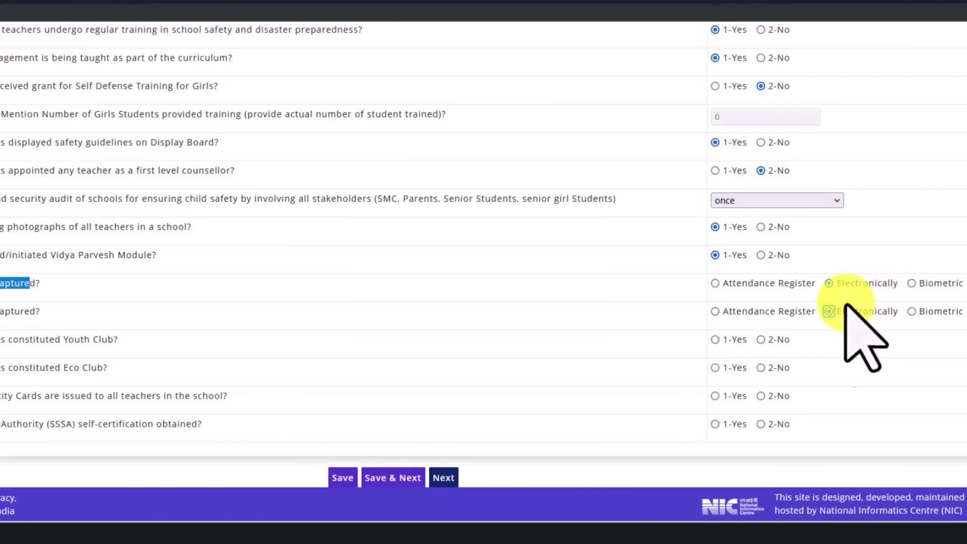
- Answer 1-Yes for Youth Club and Eco Club, 2-No for Teacher Identity Cards and SSSA self-certification, and save and continue to the next section
{"action": "left_click", "coordinate": [715, 339]}
{"action": "left_click", "coordinate": [714, 367]}
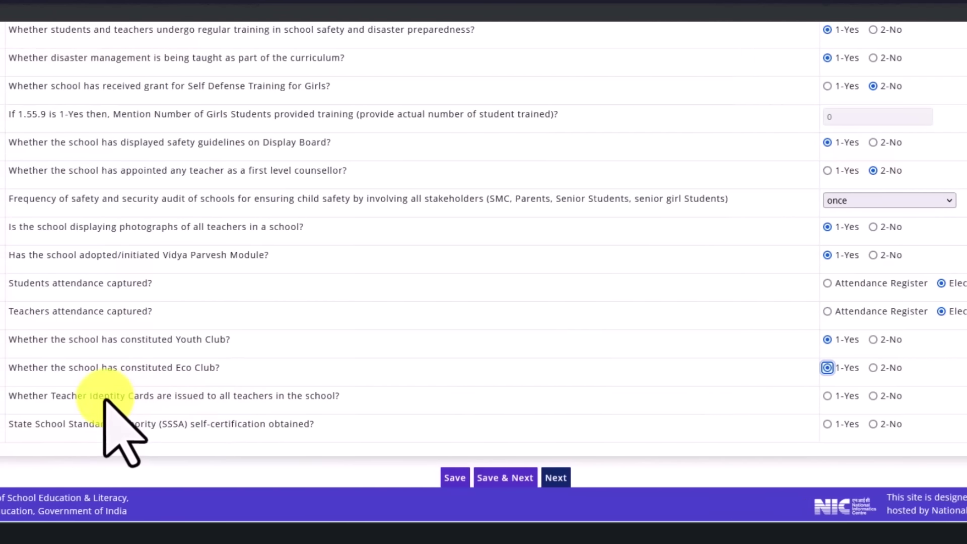
{"action": "left_click_drag", "start_coordinate": [56, 396], "coordinate": [261, 396]}
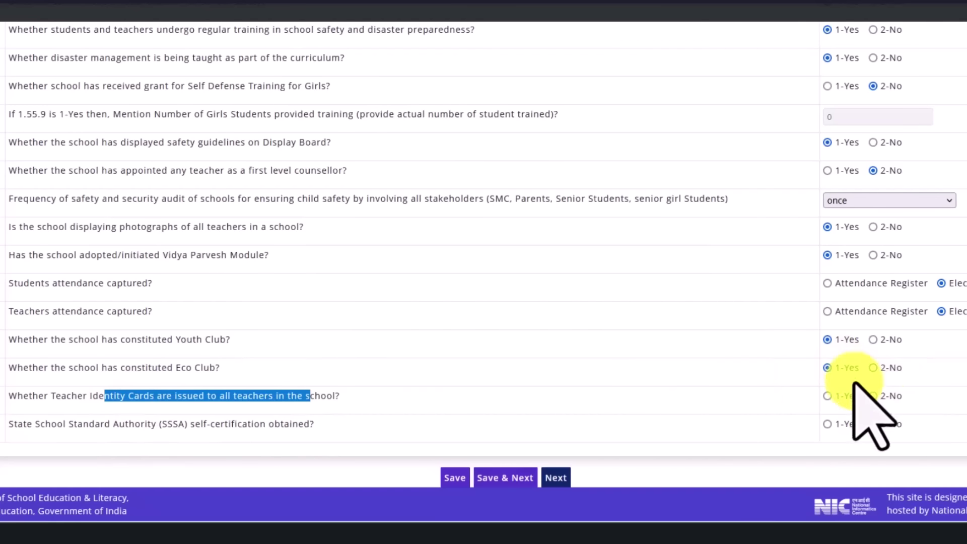
{"action": "left_click", "coordinate": [872, 396]}
{"action": "scroll", "coordinate": [668, 406], "scroll_direction": "down", "scroll_amount": 1}
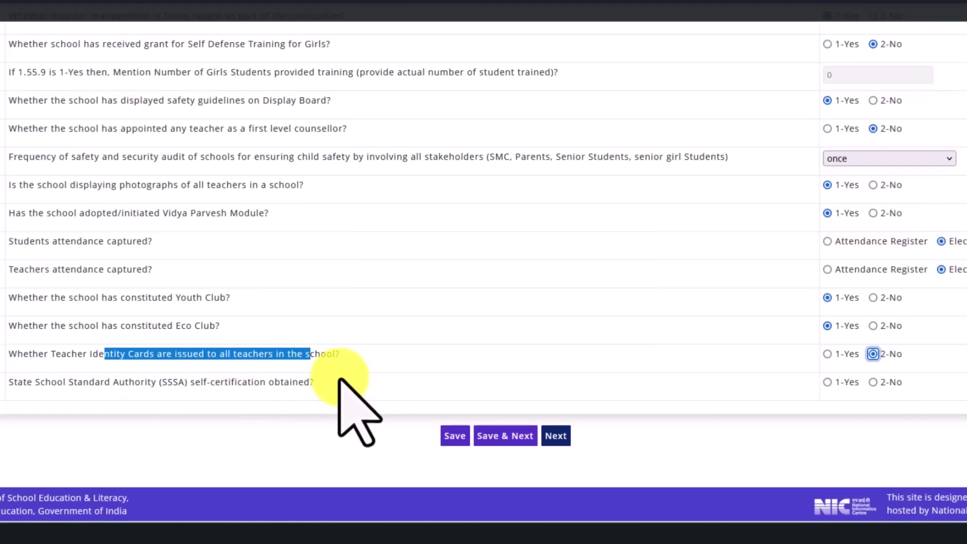
{"action": "left_click", "coordinate": [872, 381]}
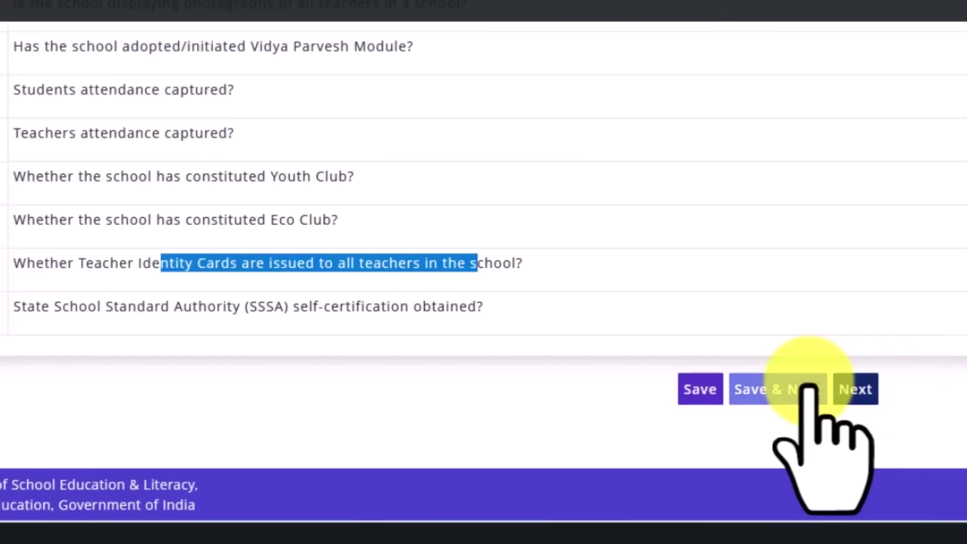
{"action": "left_click", "coordinate": [808, 388]}
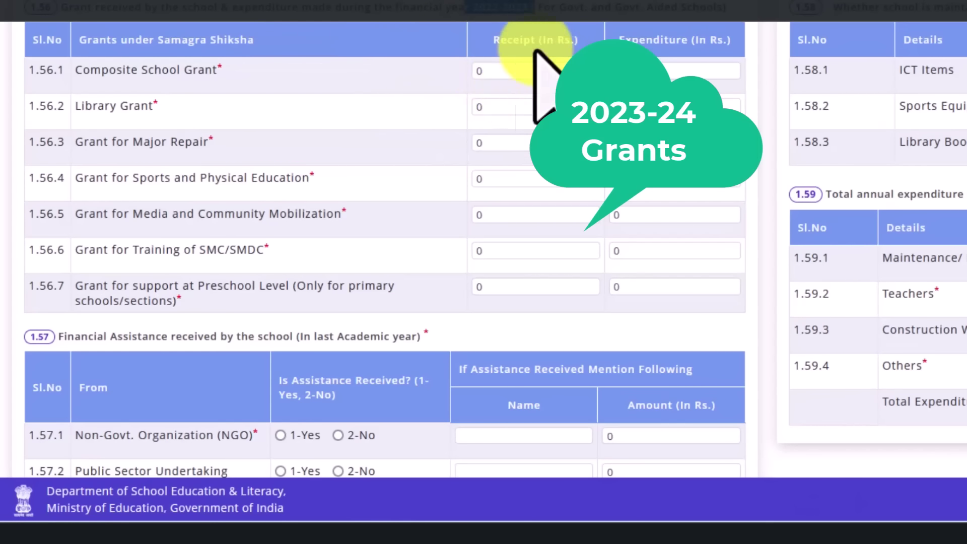
- Enter 10000 as both receipt and expenditure for the Composite School Grant in 1.56.1, keeping 0 for the other grants
{"action": "left_click", "coordinate": [496, 70]}
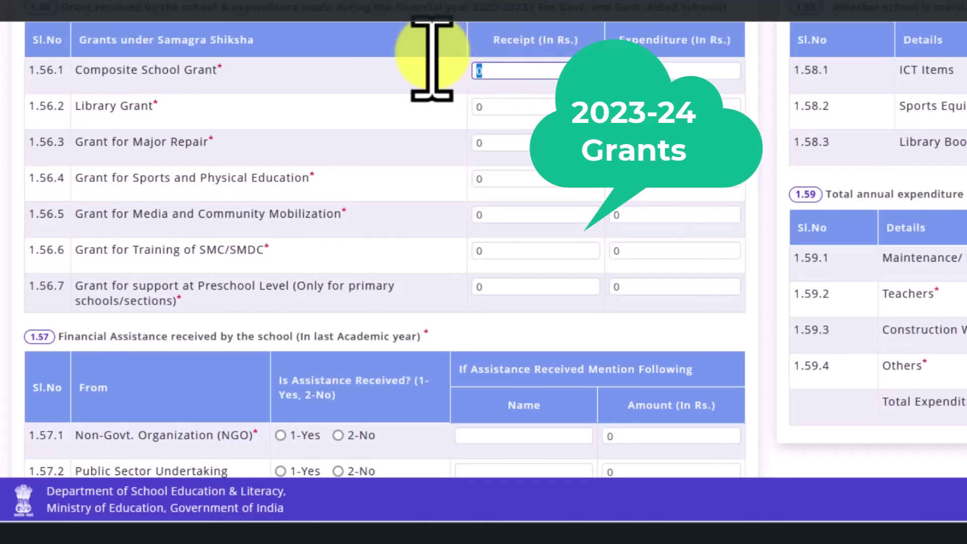
{"action": "type", "text": "10000"}
{"action": "key", "text": "Tab"}
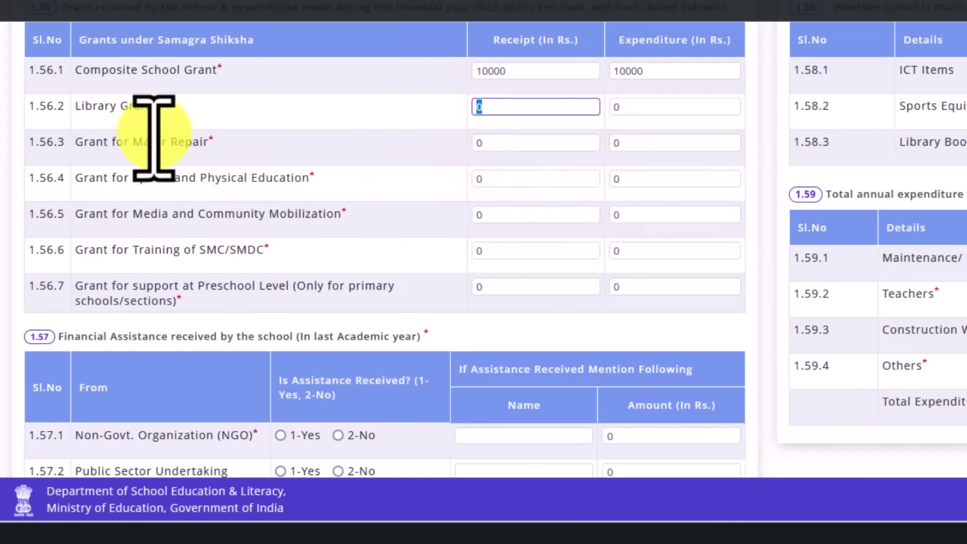
{"action": "left_click_drag", "start_coordinate": [99, 116], "coordinate": [561, 133]}
- Examine the 1.57 question on financial assistance received by the school in the last academic year
{"action": "scroll", "coordinate": [557, 249], "scroll_direction": "down", "scroll_amount": 5}
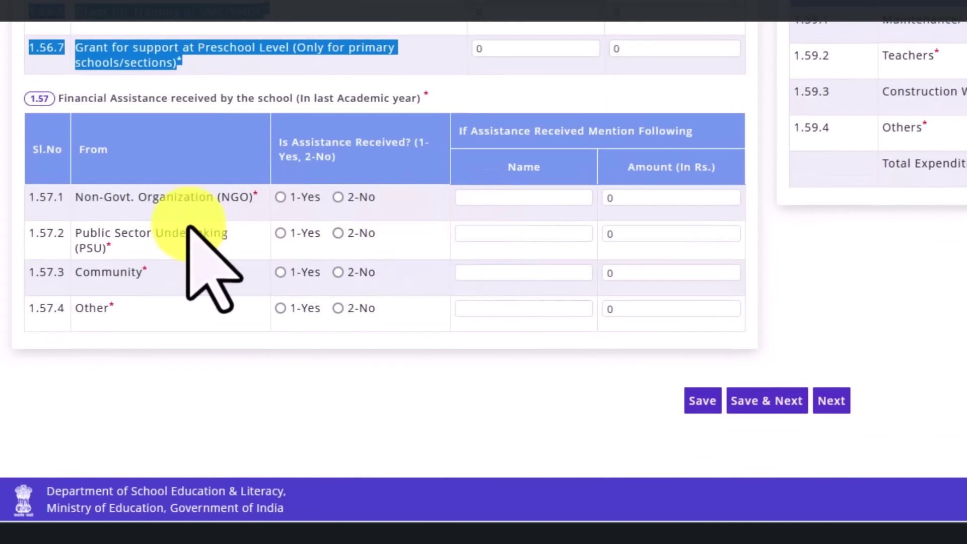
{"action": "left_click_drag", "start_coordinate": [94, 97], "coordinate": [166, 108]}
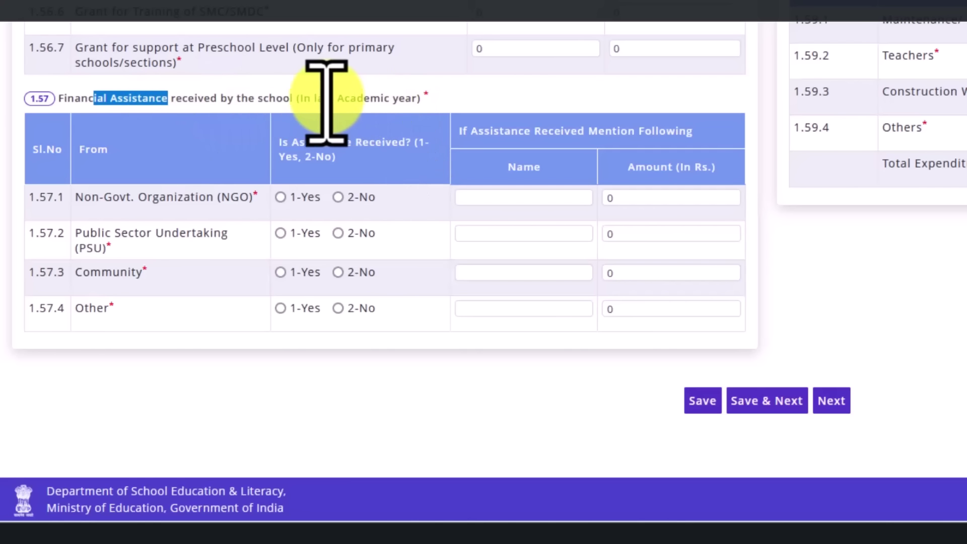
{"action": "left_click_drag", "start_coordinate": [320, 97], "coordinate": [416, 101]}
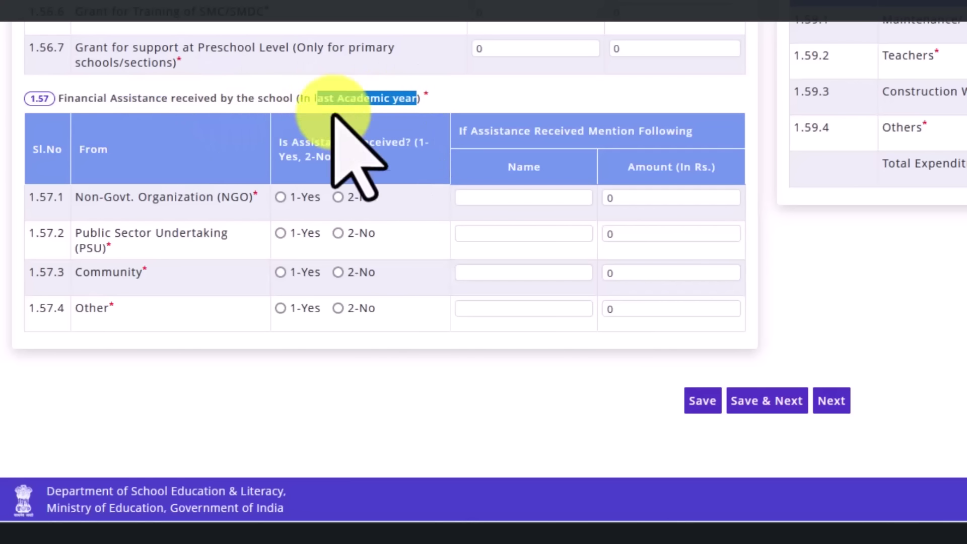